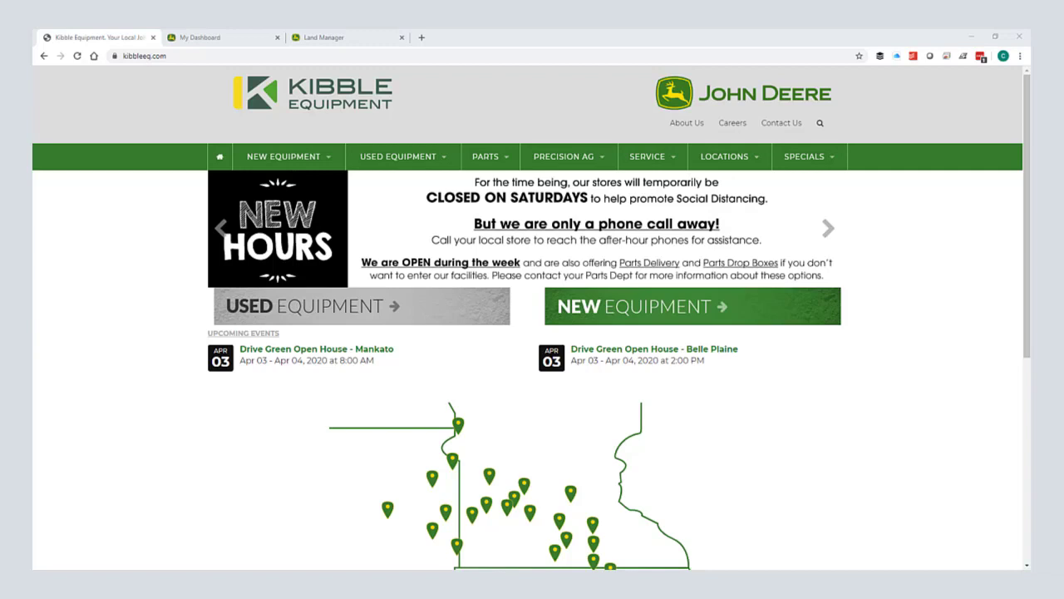
Step: Advance the Kibble Equipment homepage carousel to the Ready to Plant Guides slide
click(822, 239)
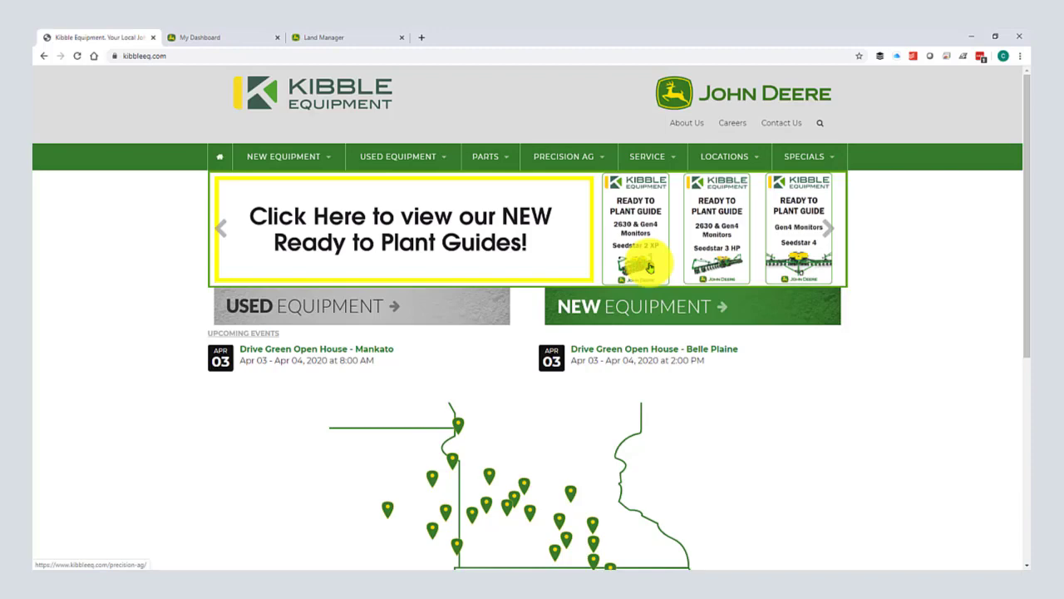
Step: Switch to My Dashboard, bringing up the Operations Center map of Blue Earth
click(227, 38)
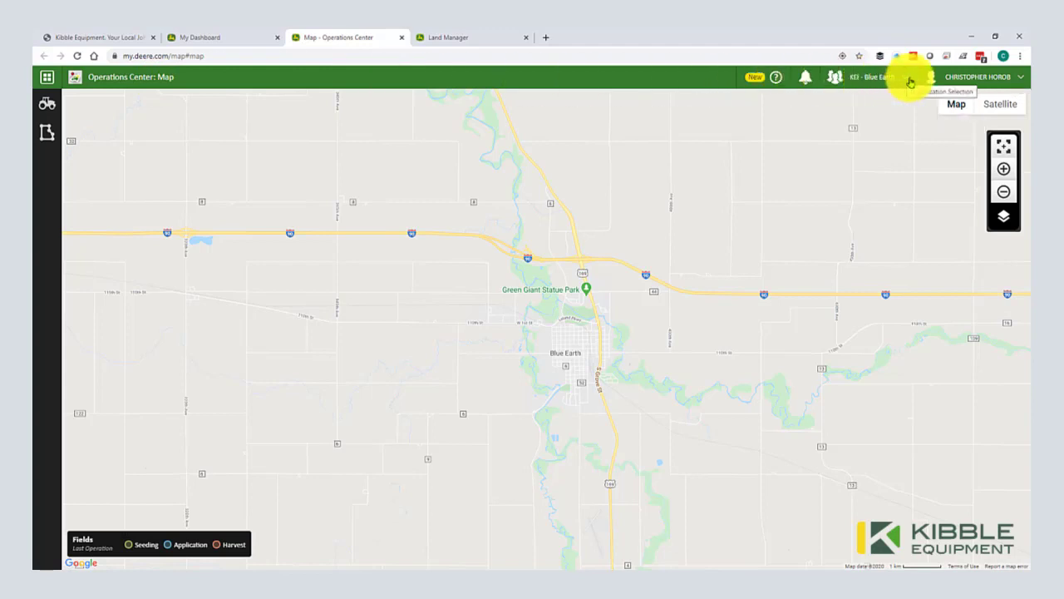
Step: Browse the Help, Fields and Equipment panels, then bring up the Tools list
click(776, 83)
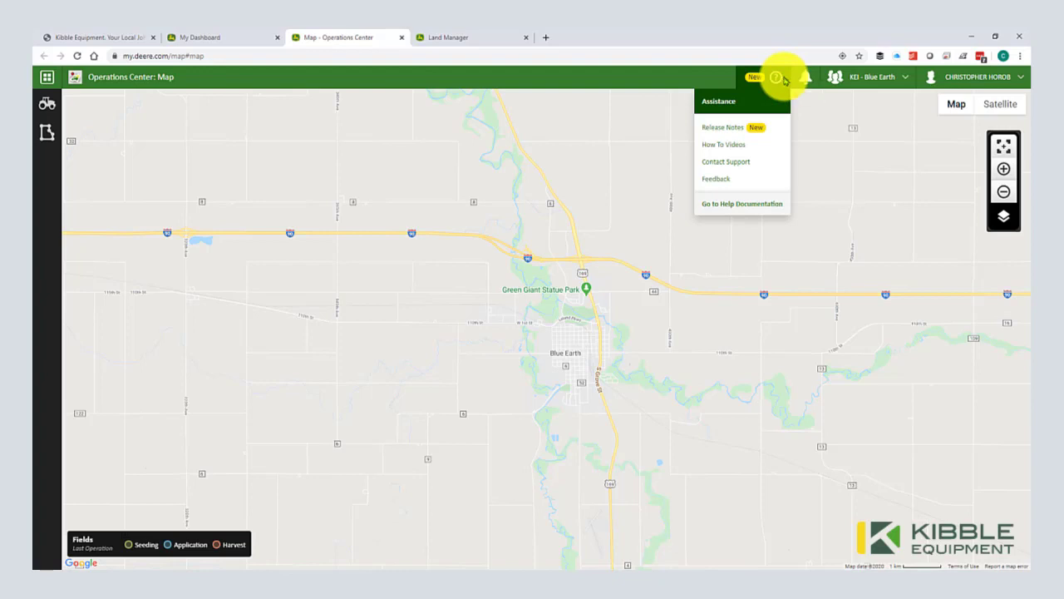
click(44, 202)
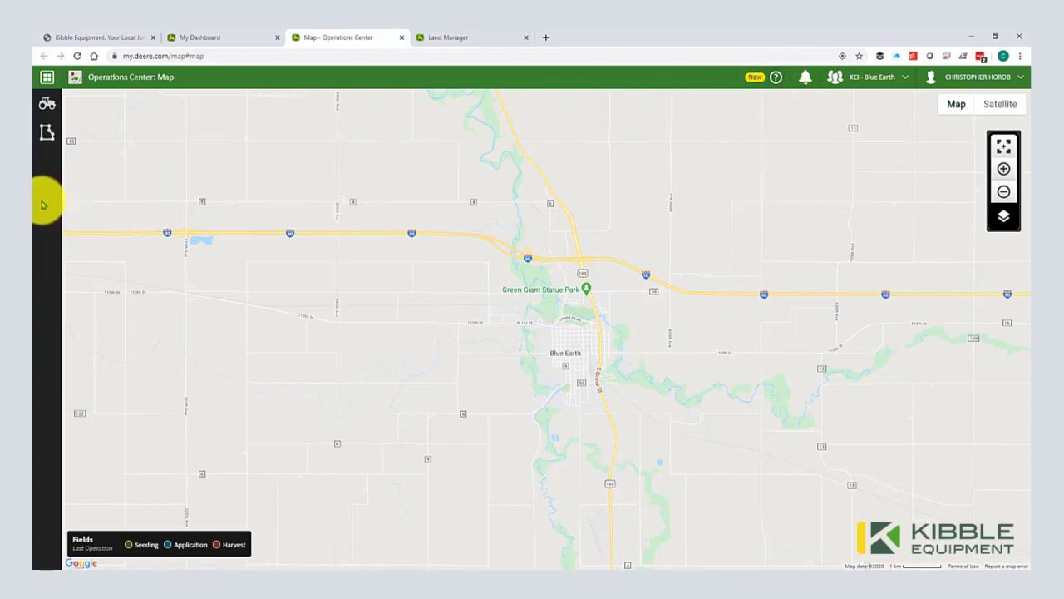
click(48, 140)
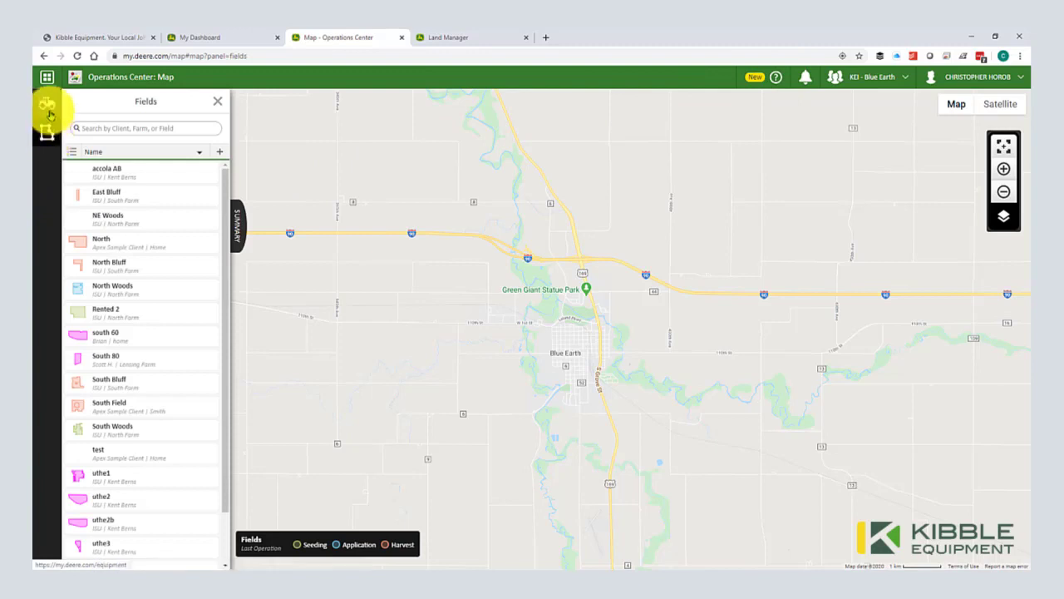
click(48, 107)
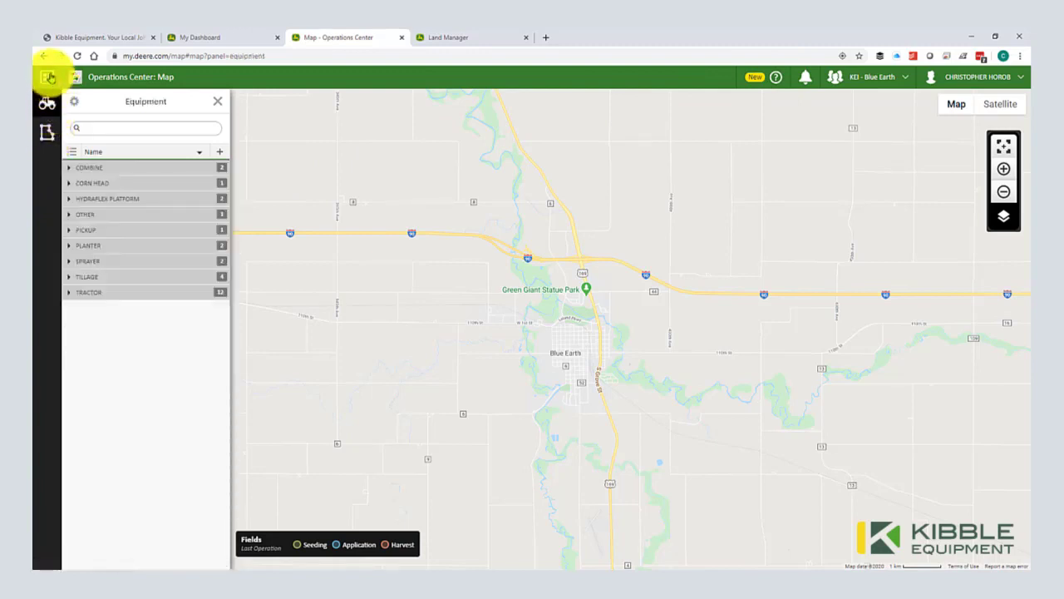
click(49, 77)
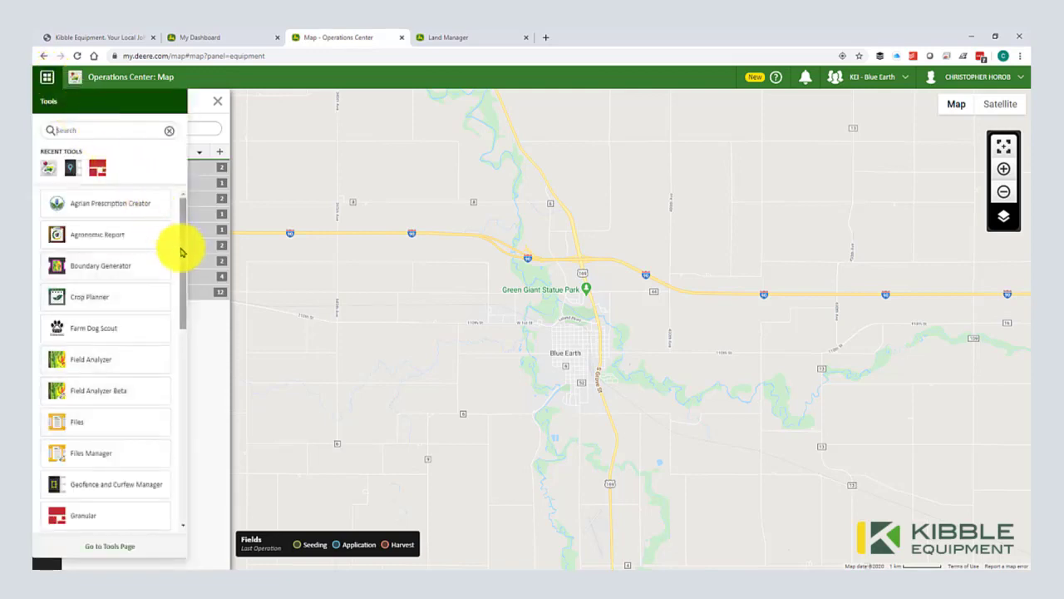
Step: Search the Tools list for Land Manager and launch it, listing 20 fields
scroll(185, 281, down, 1)
drag(184, 281, 174, 218)
click(112, 132)
scroll(170, 283, down, 3)
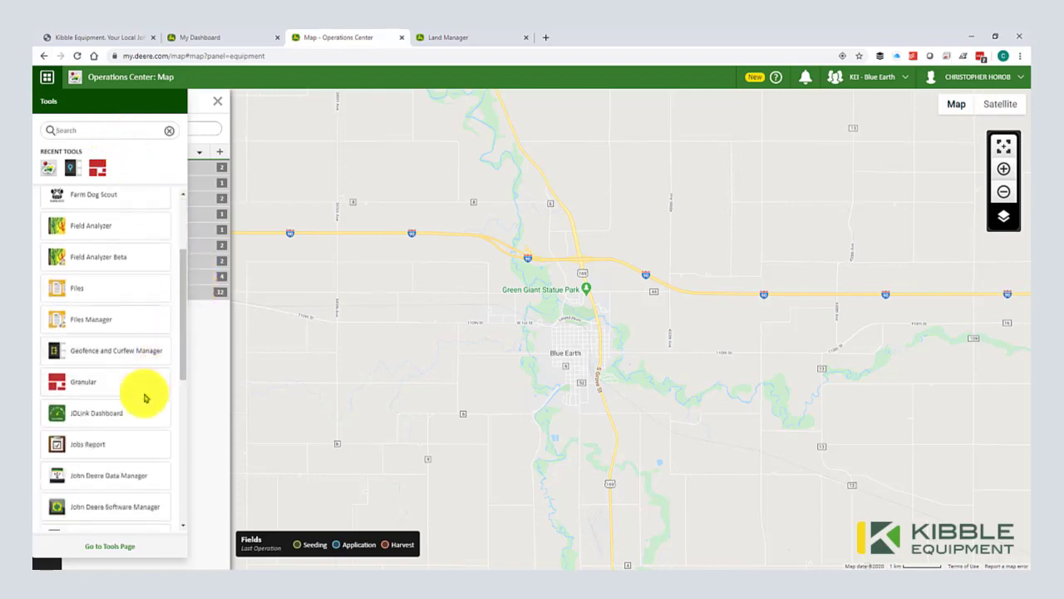
scroll(144, 397, down, 2)
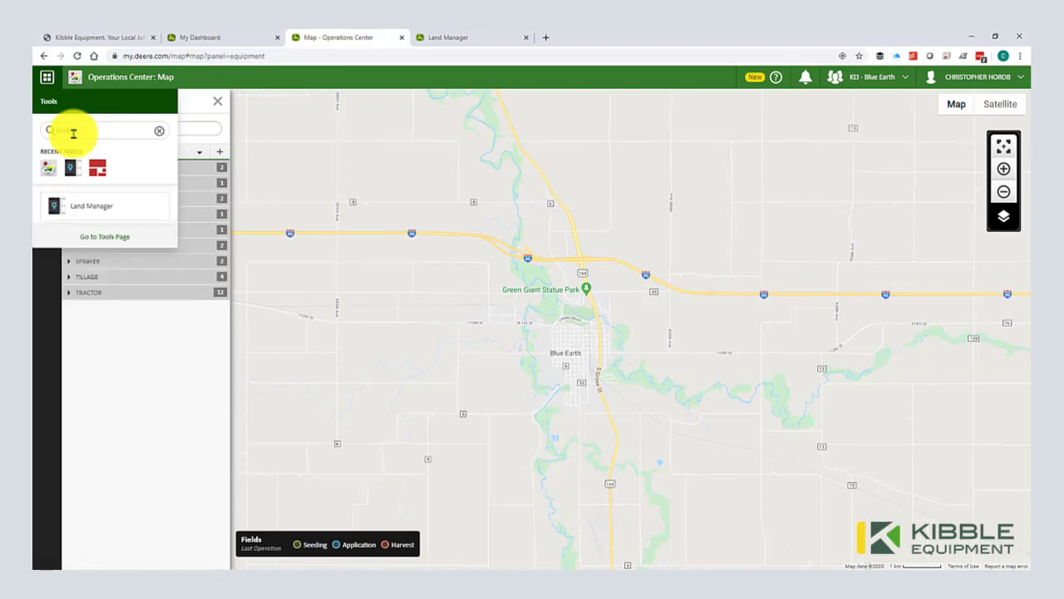
click(98, 204)
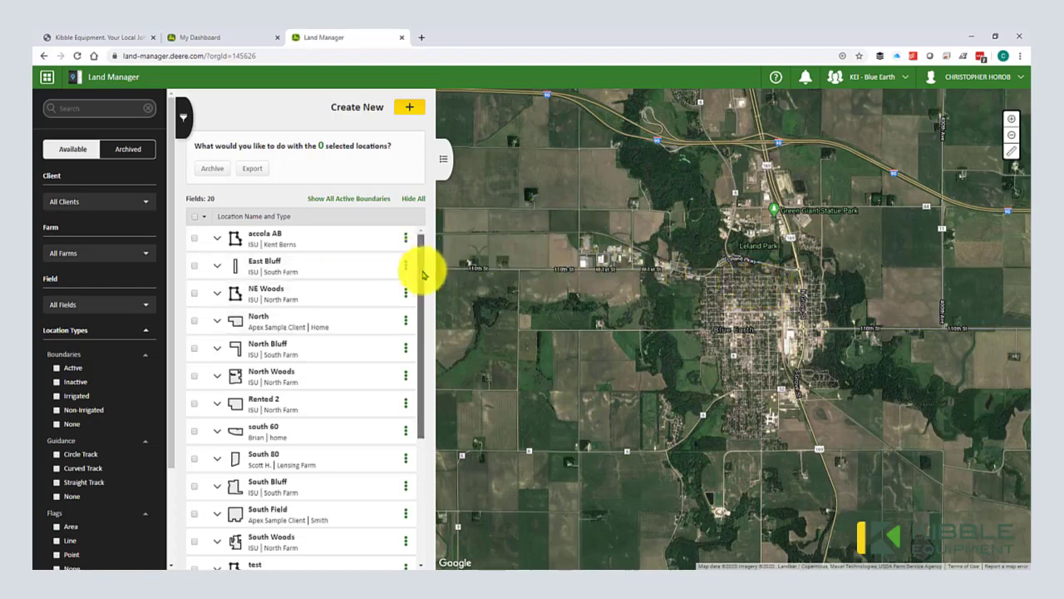
Step: Try a location name search in Land Manager, then clear it to list all fields
mouse_move(422, 269)
mouse_down()
mouse_move(423, 335)
mouse_move(421, 252)
mouse_up()
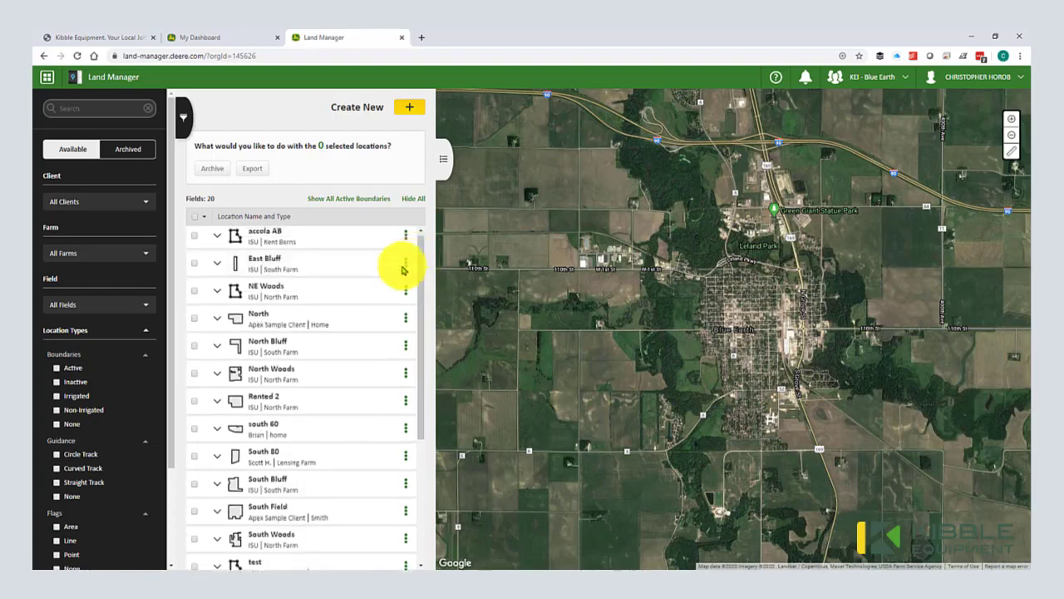
scroll(84, 463, down, 2)
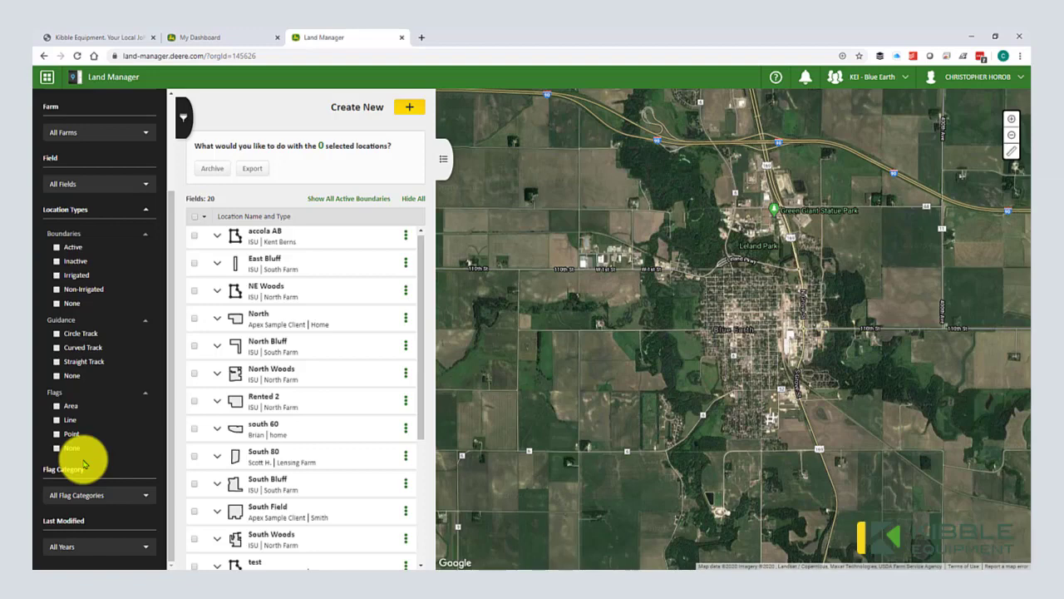
scroll(83, 461, up, 2)
click(93, 108)
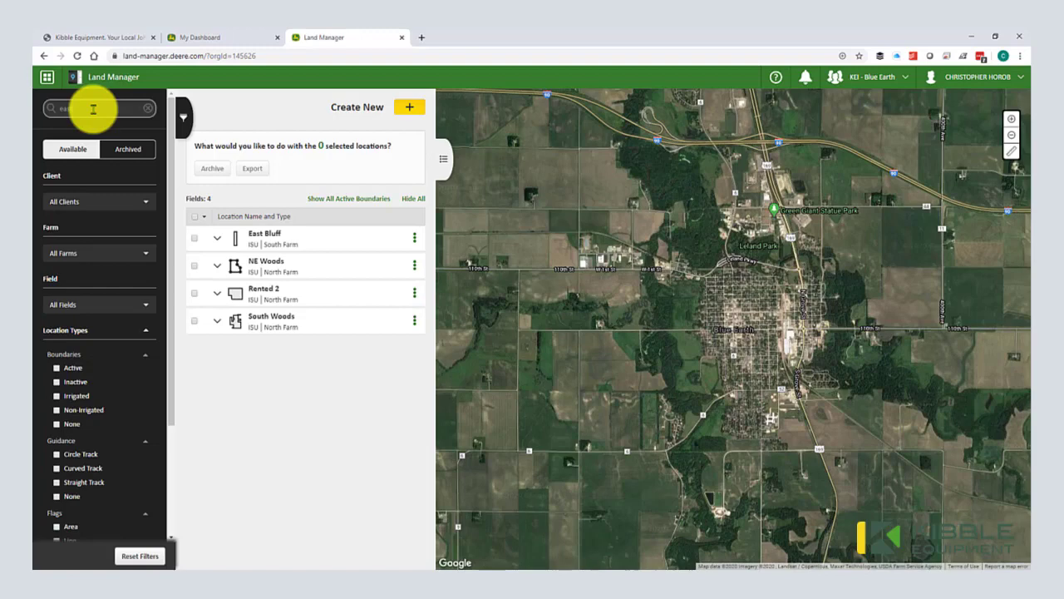
key(BackSpace)
scroll(93, 112, down, 2)
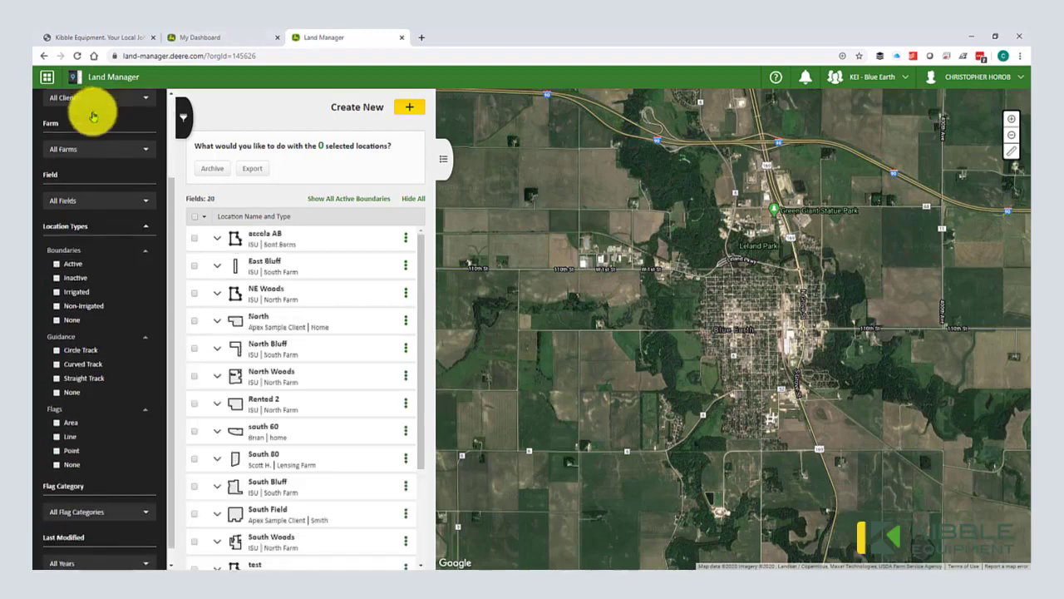
Step: Test the Farm and Flags filters, then reset to All Farms with no flag filter
click(83, 149)
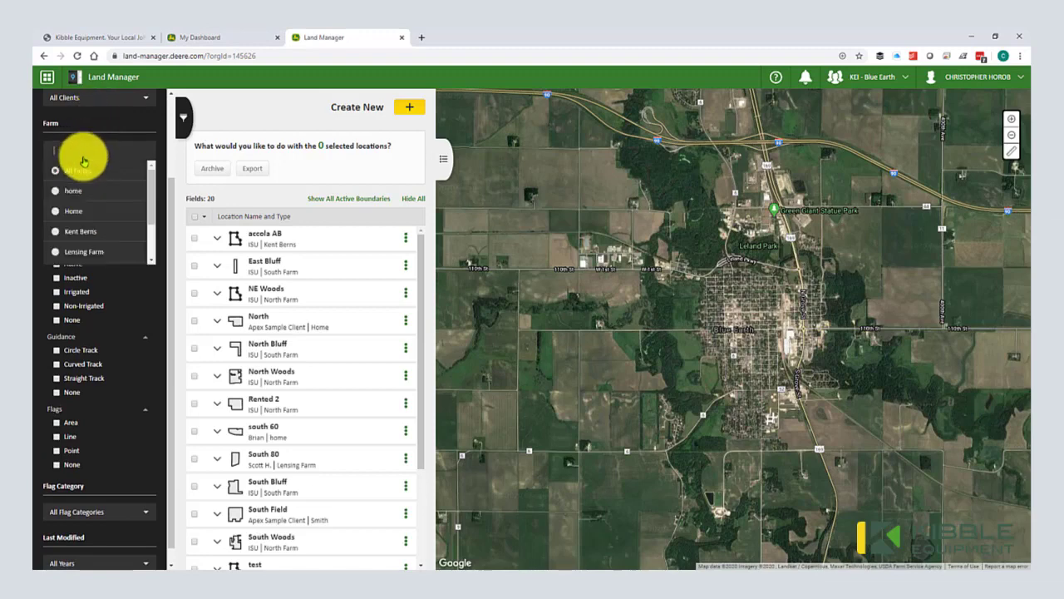
click(83, 229)
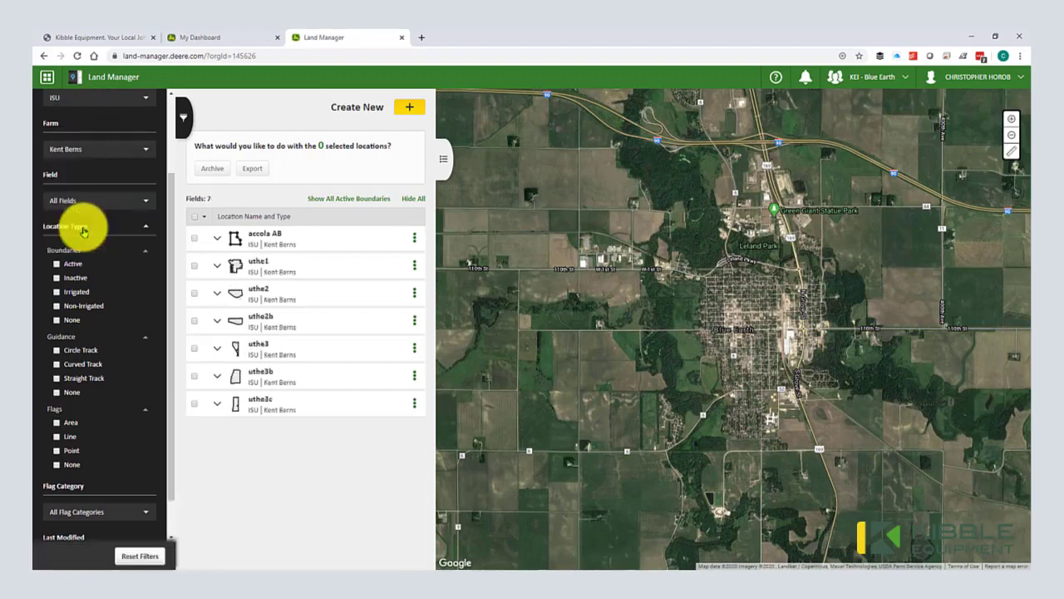
click(84, 149)
click(83, 150)
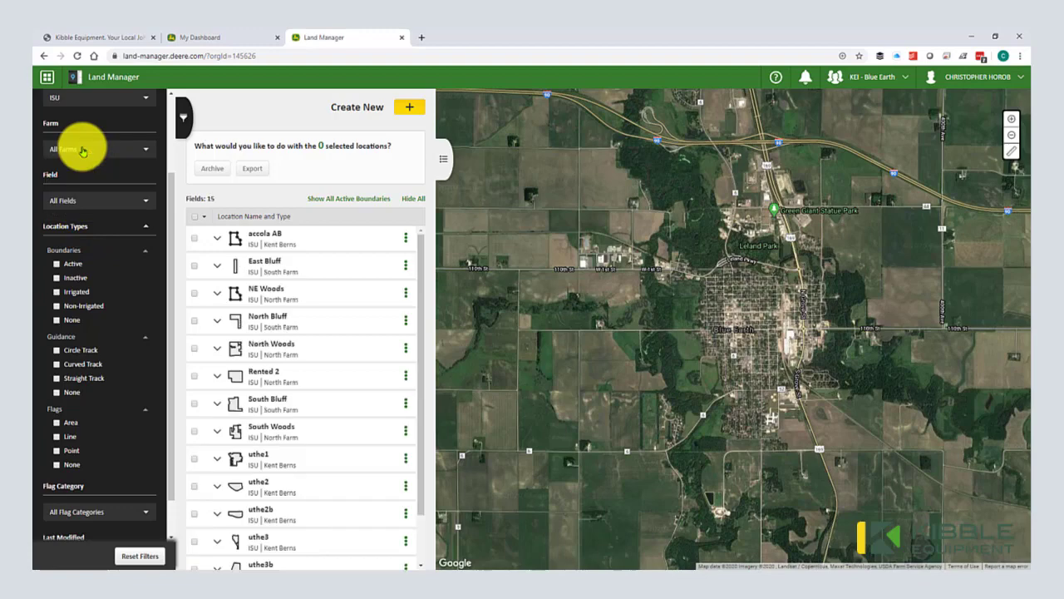
click(72, 451)
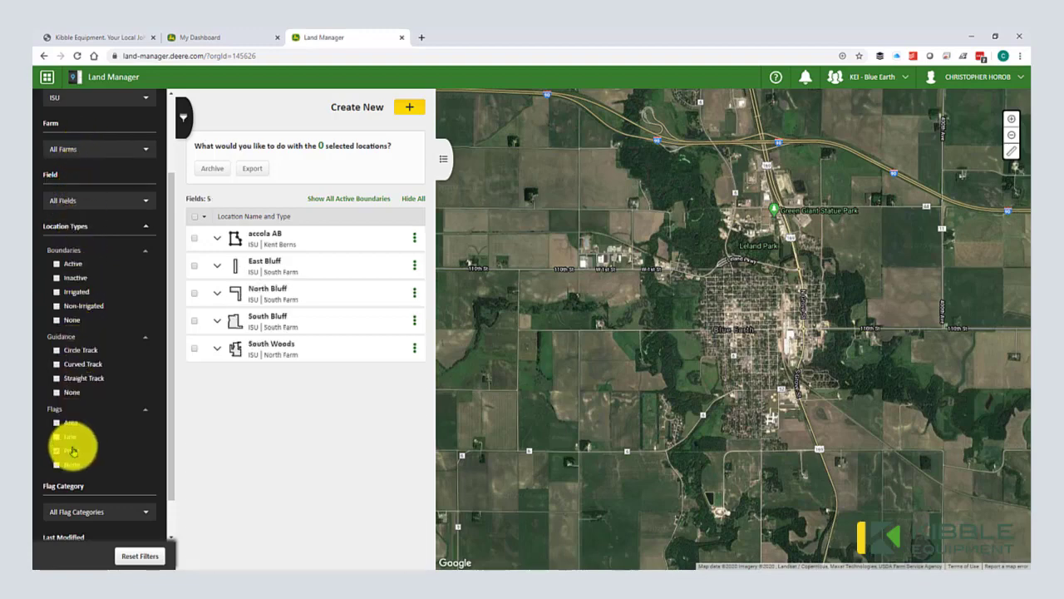
click(72, 450)
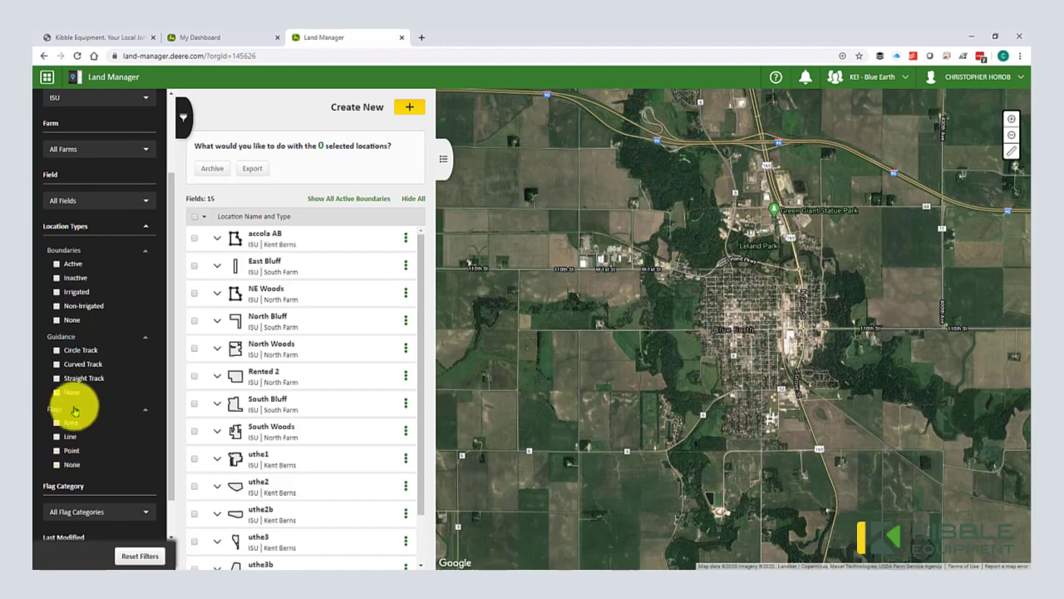
scroll(78, 300, down, 1)
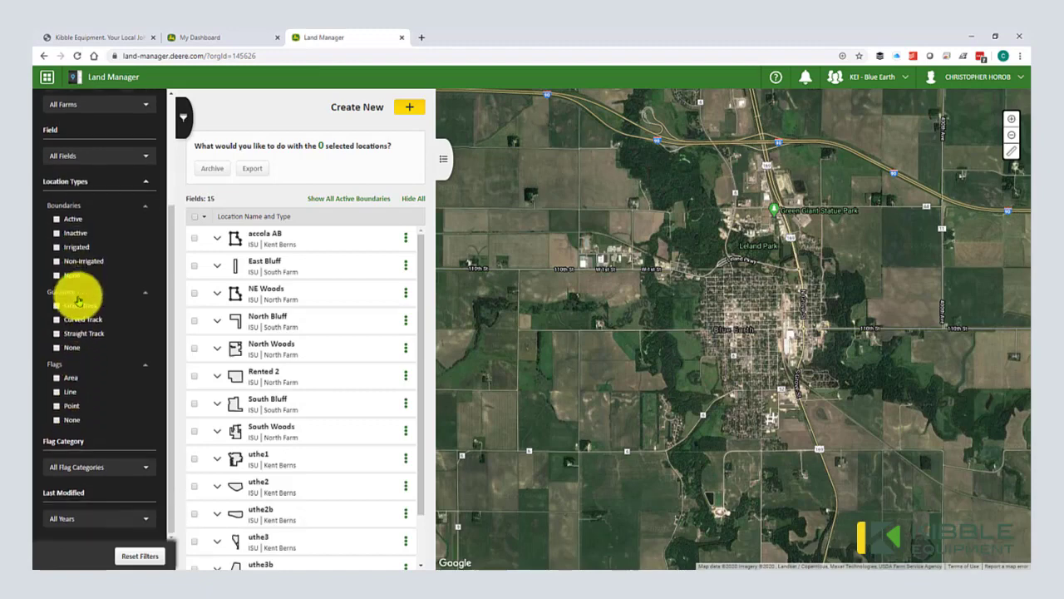
scroll(78, 356, up, 2)
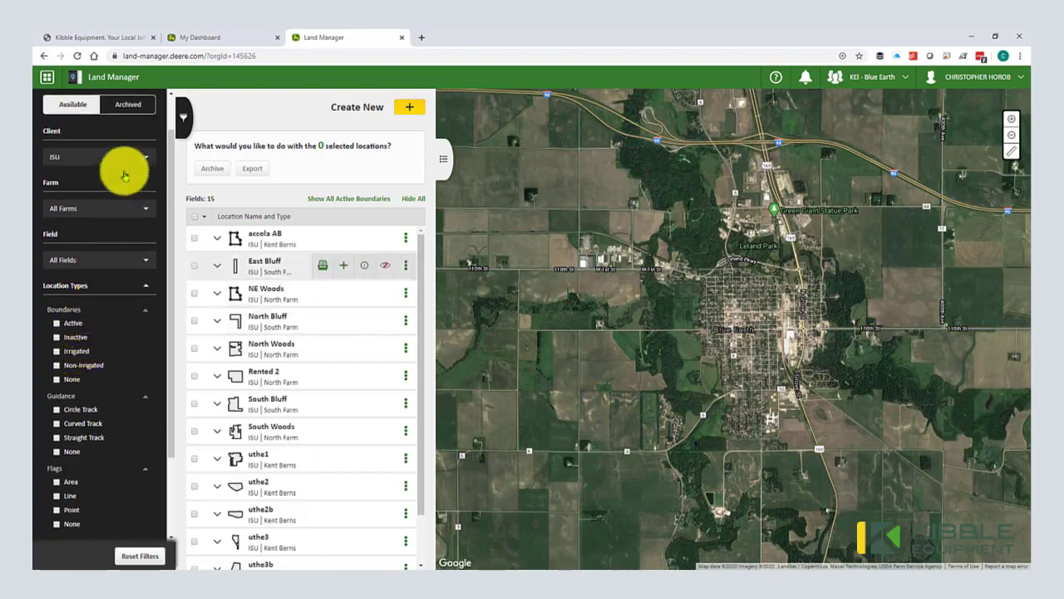
Step: Toggle between the 5 Archived and 15 Available ISU locations, ending on Available
click(141, 106)
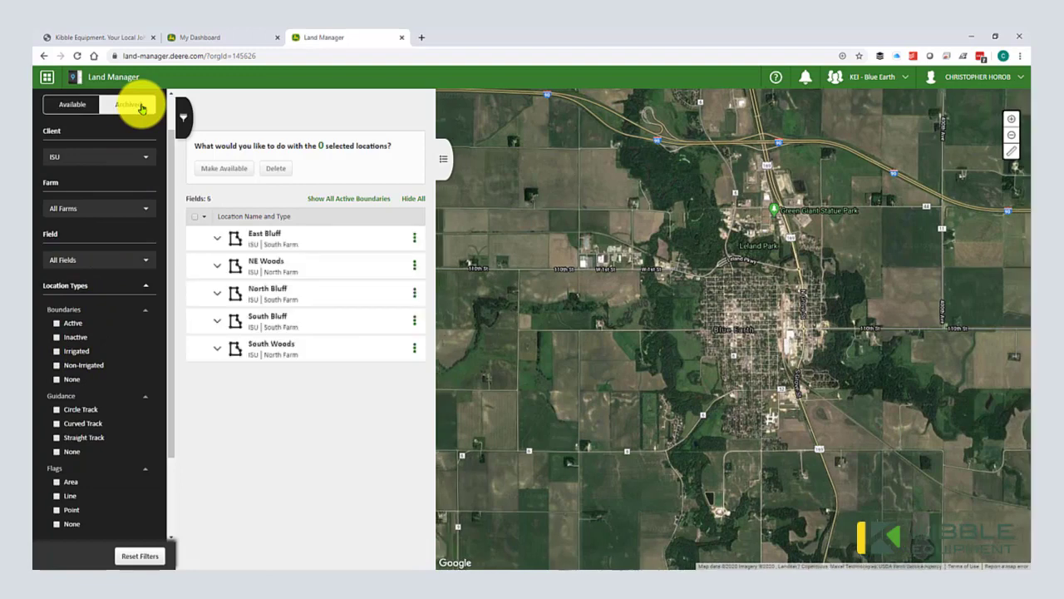
click(84, 104)
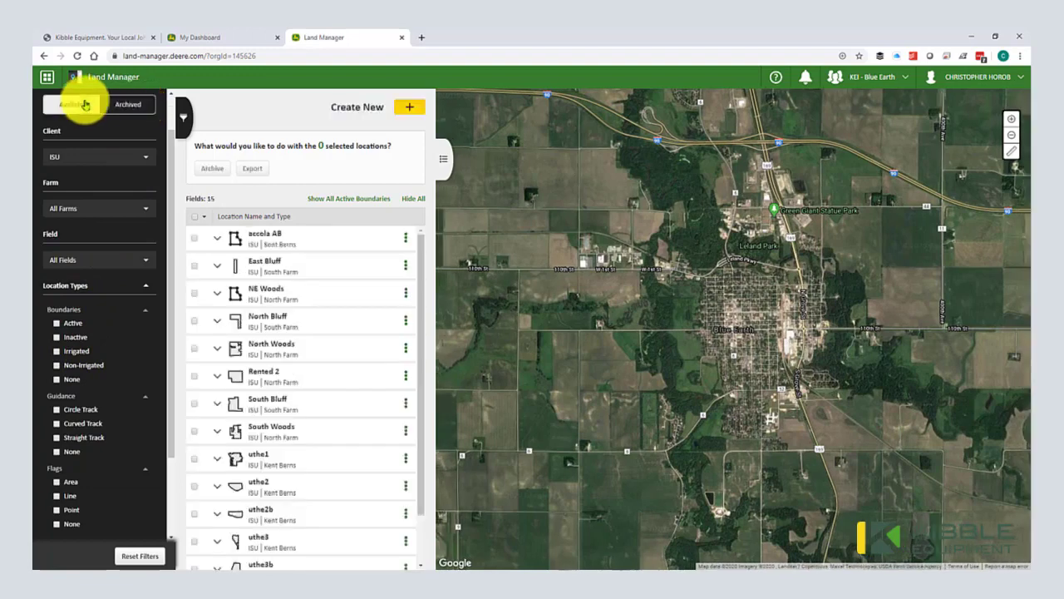
click(124, 104)
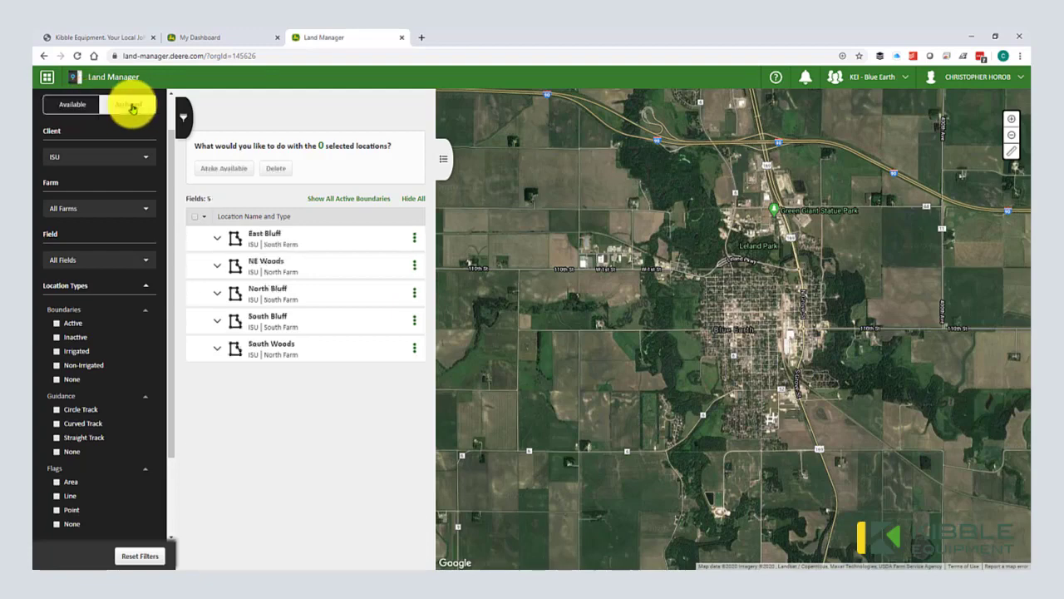
click(72, 106)
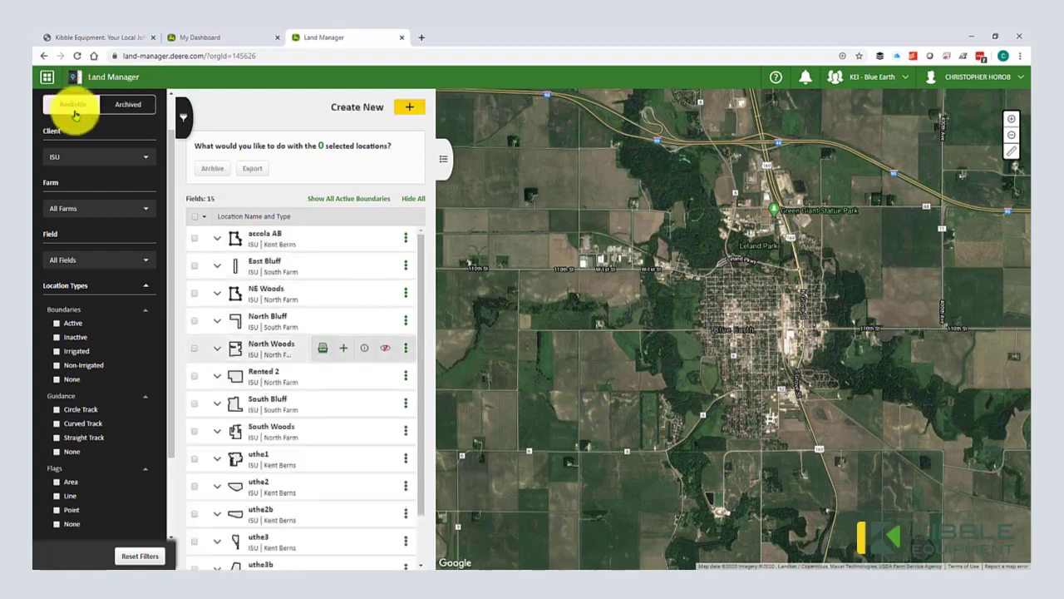
scroll(191, 297, down, 1)
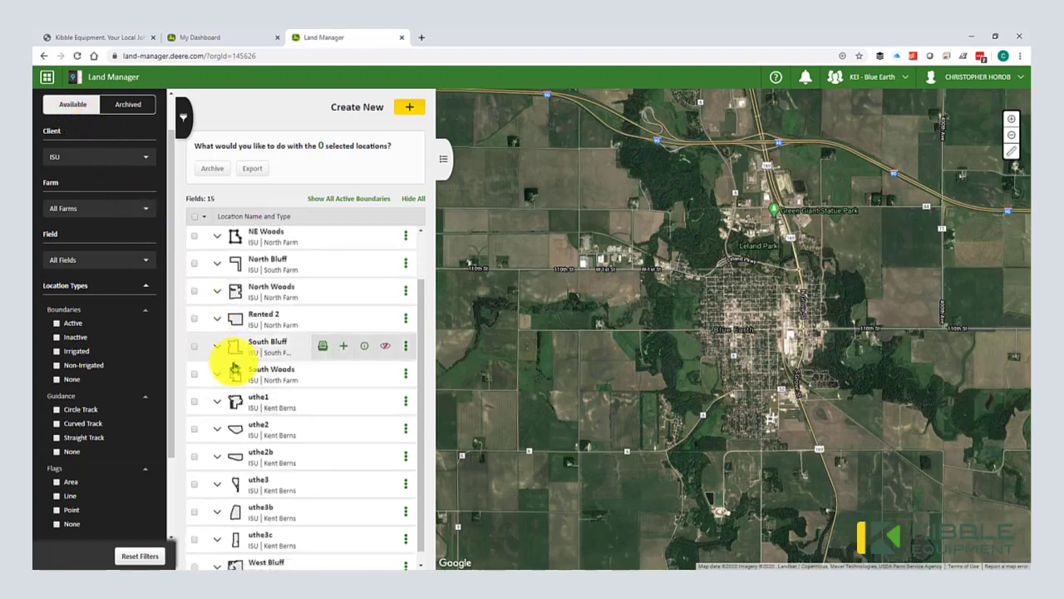
scroll(233, 365, up, 1)
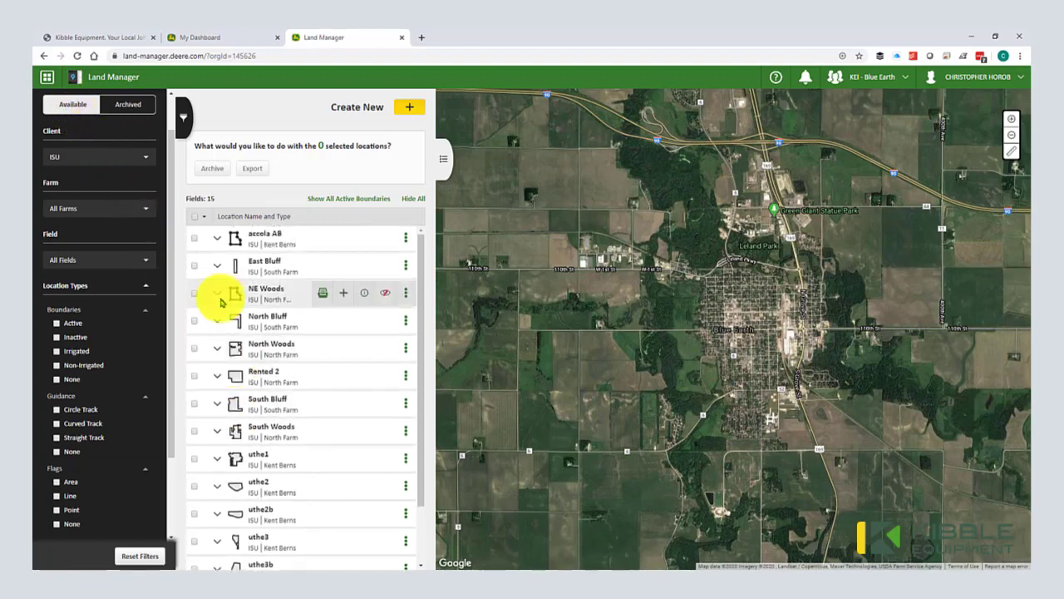
Step: Expand North Woods and East Bluff, showing East Bluff's boundary and Tile flag details
click(218, 347)
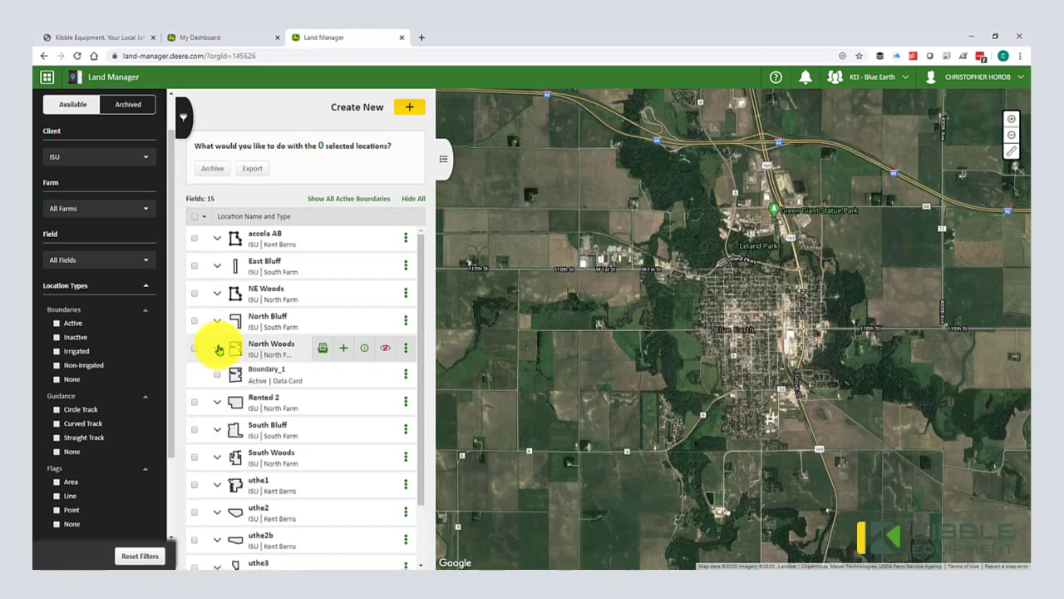
click(217, 267)
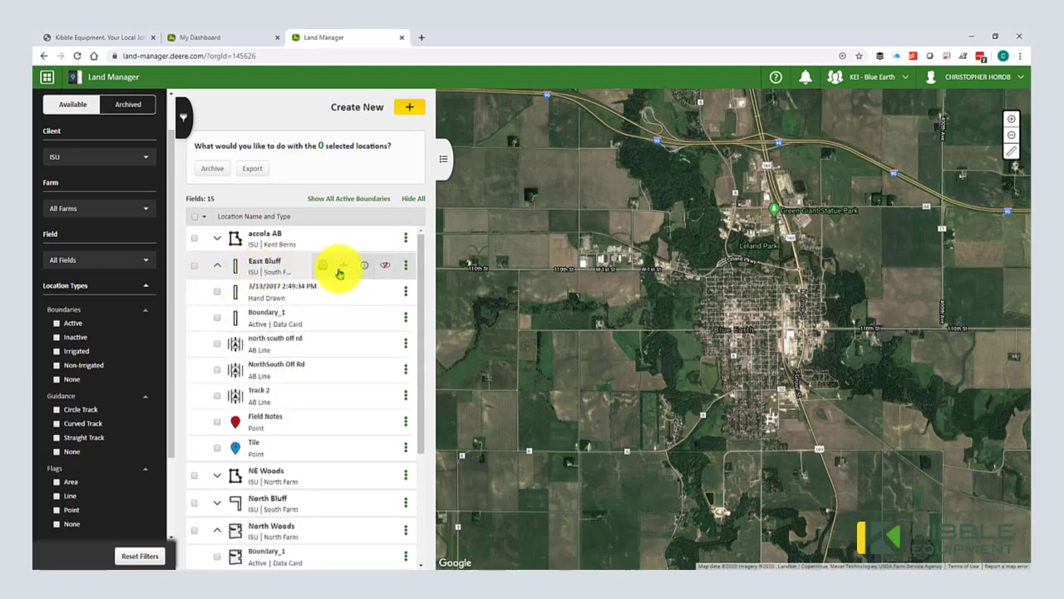
click(384, 268)
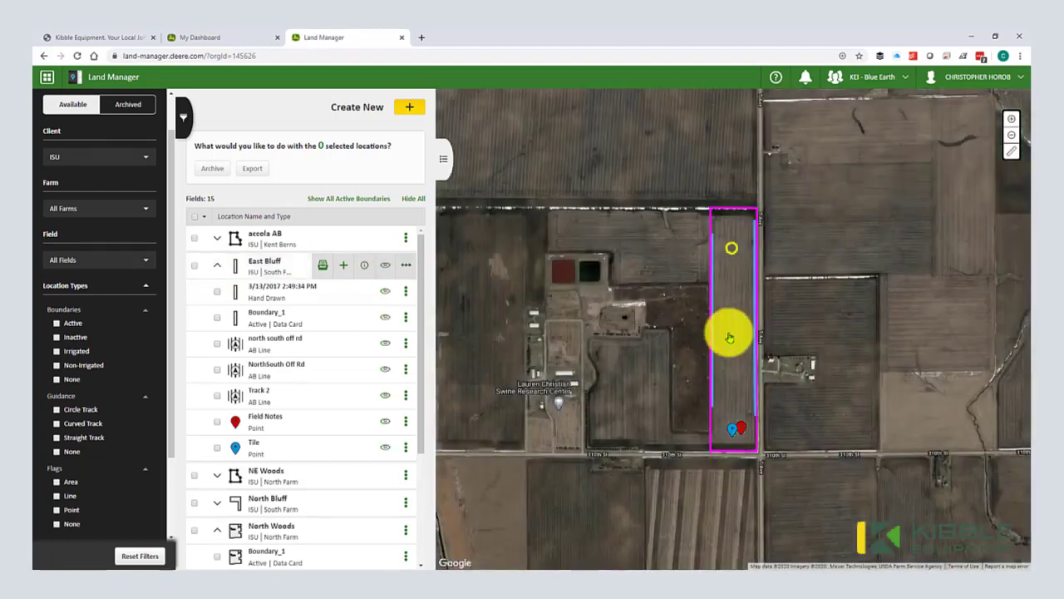
scroll(729, 337, up, 1)
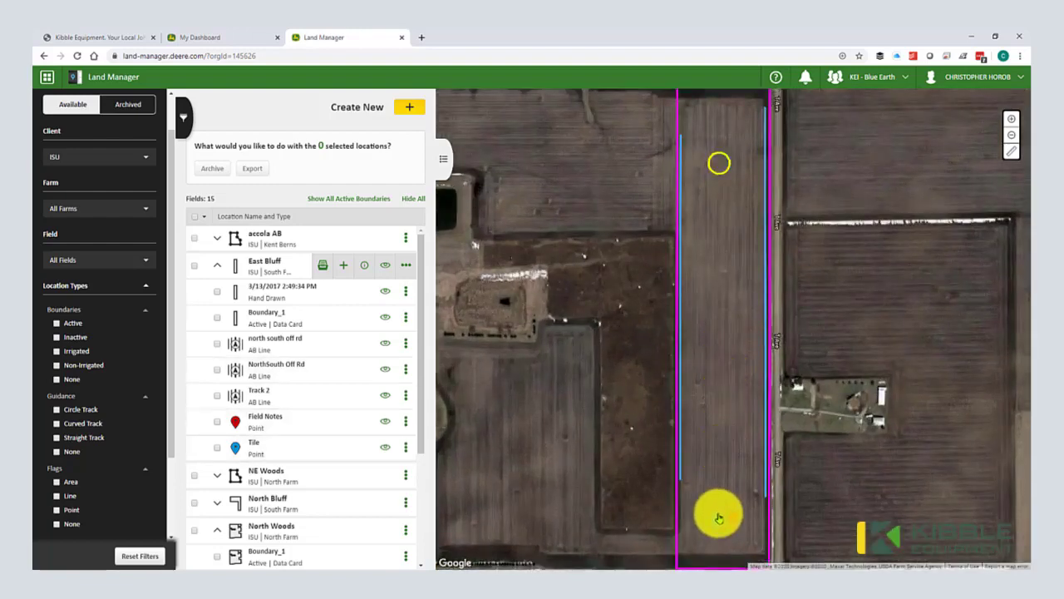
click(716, 521)
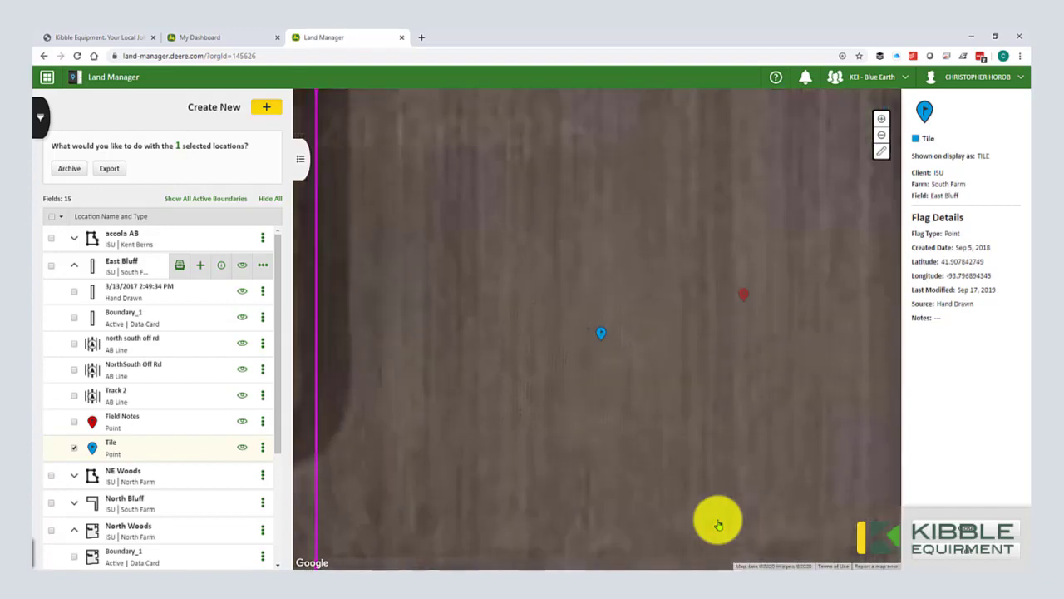
Step: Select NorthSouth Off Rd, Track 2 and north south off rd, and deselect Tile
click(75, 370)
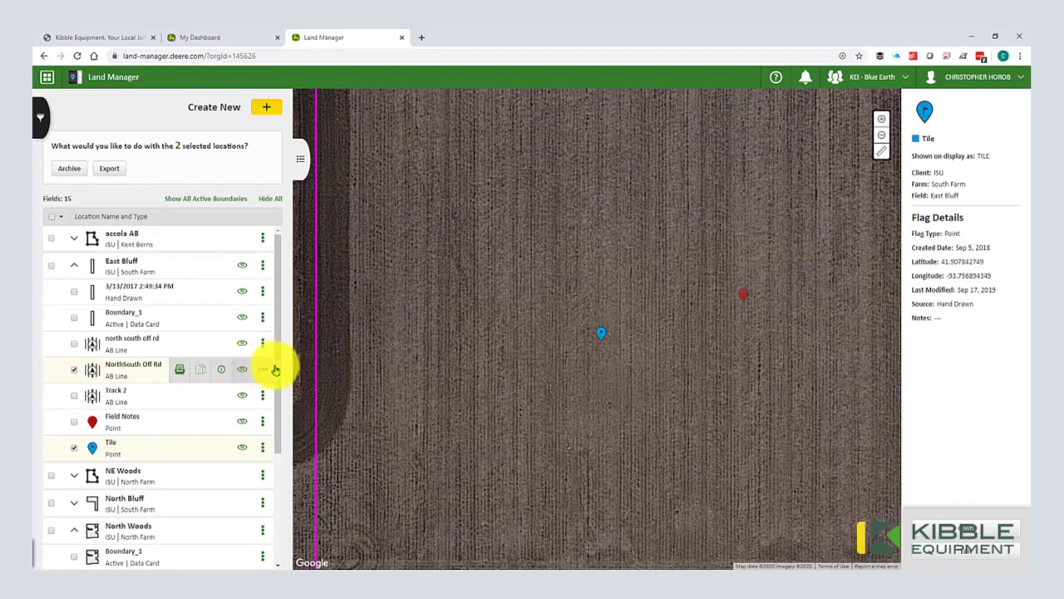
scroll(349, 370, down, 2)
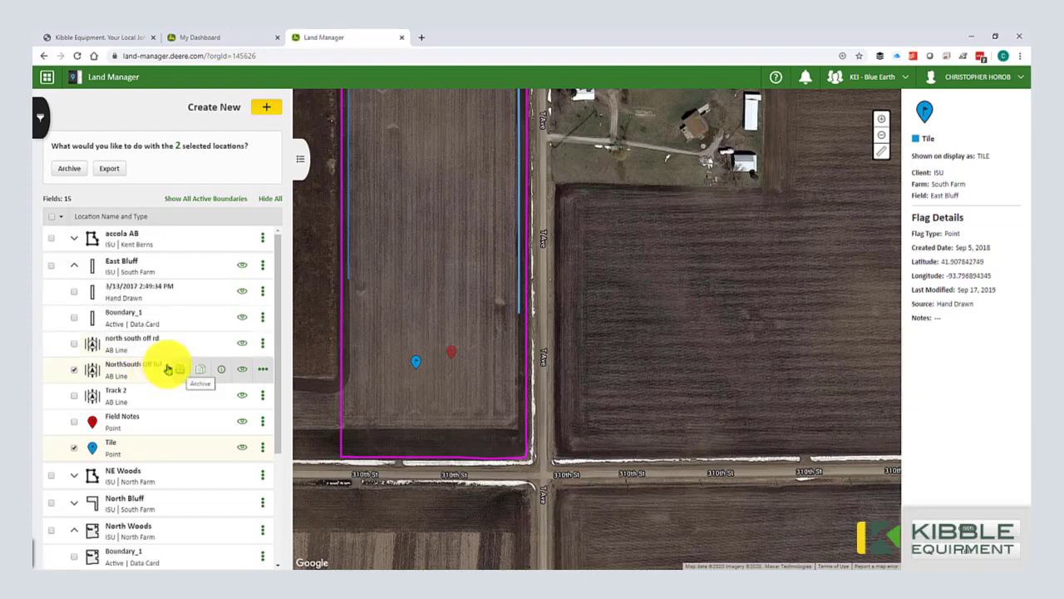
click(75, 397)
click(75, 345)
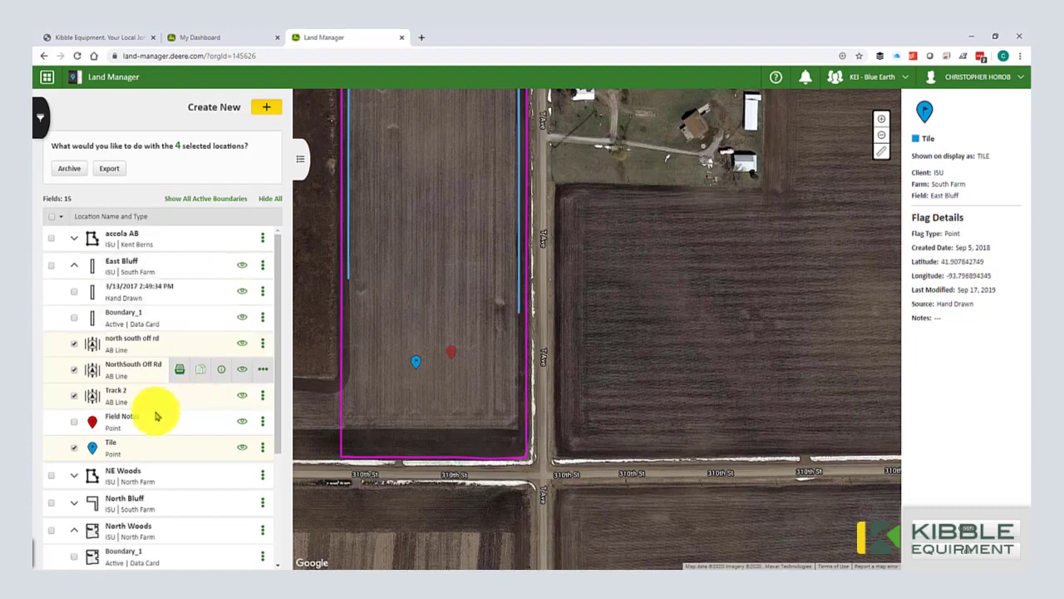
click(75, 449)
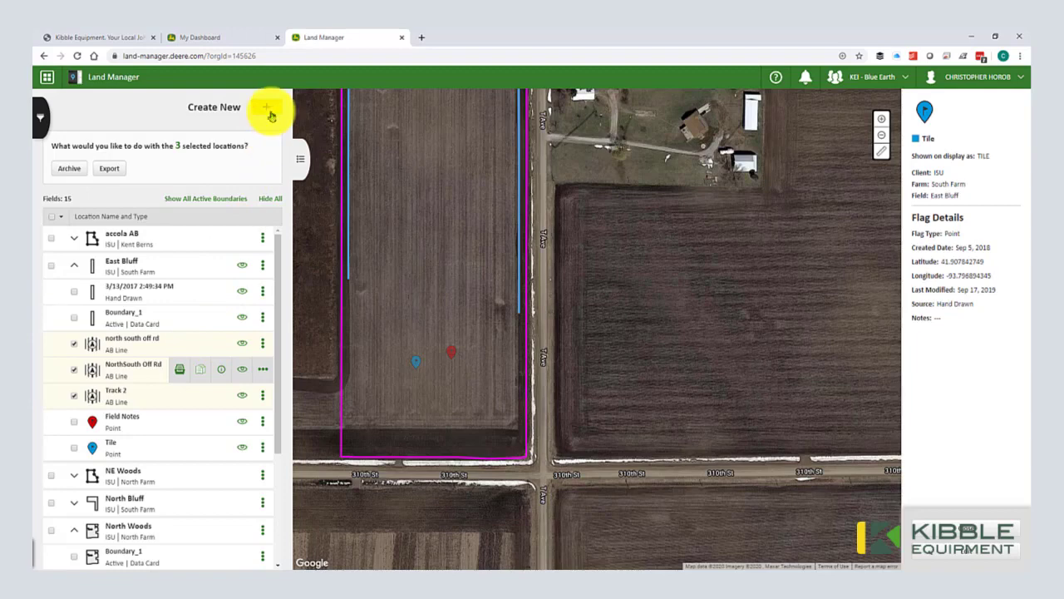
Step: Create and save field Test2020 under Apex Sample Client on the Smith farm
click(270, 114)
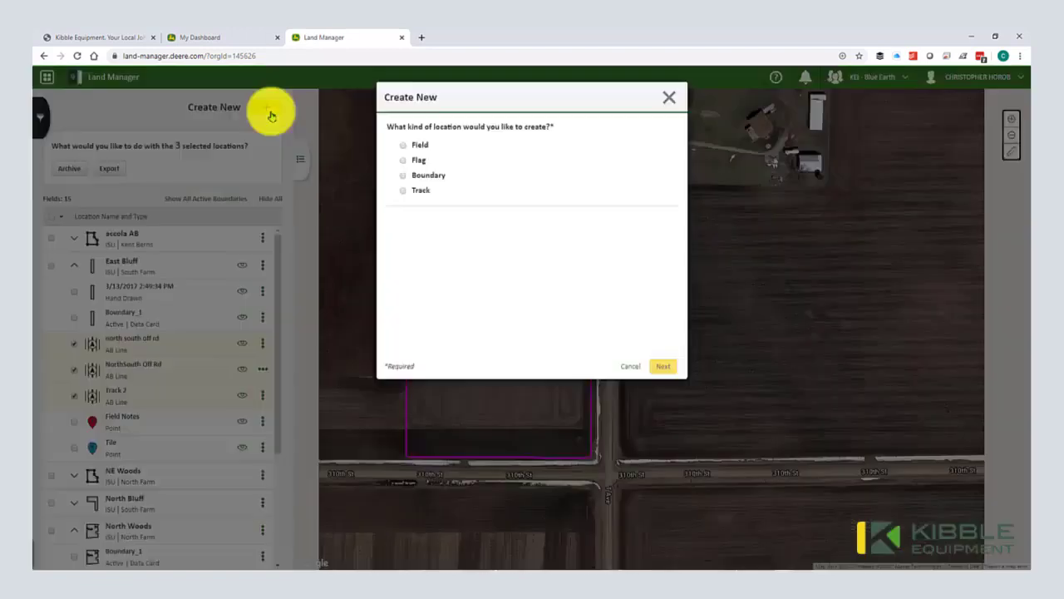
click(408, 148)
click(421, 240)
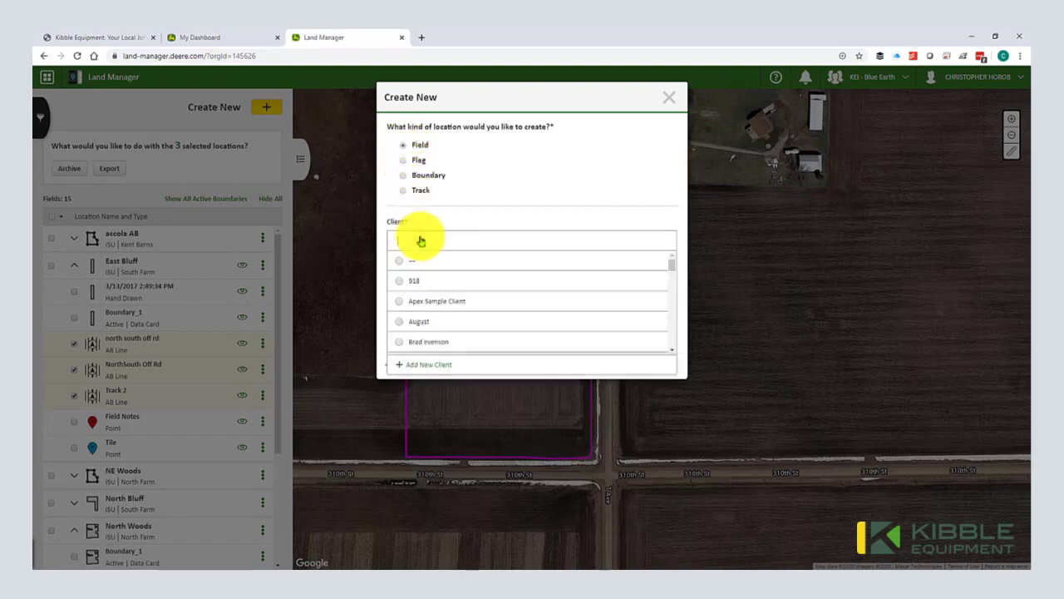
click(422, 301)
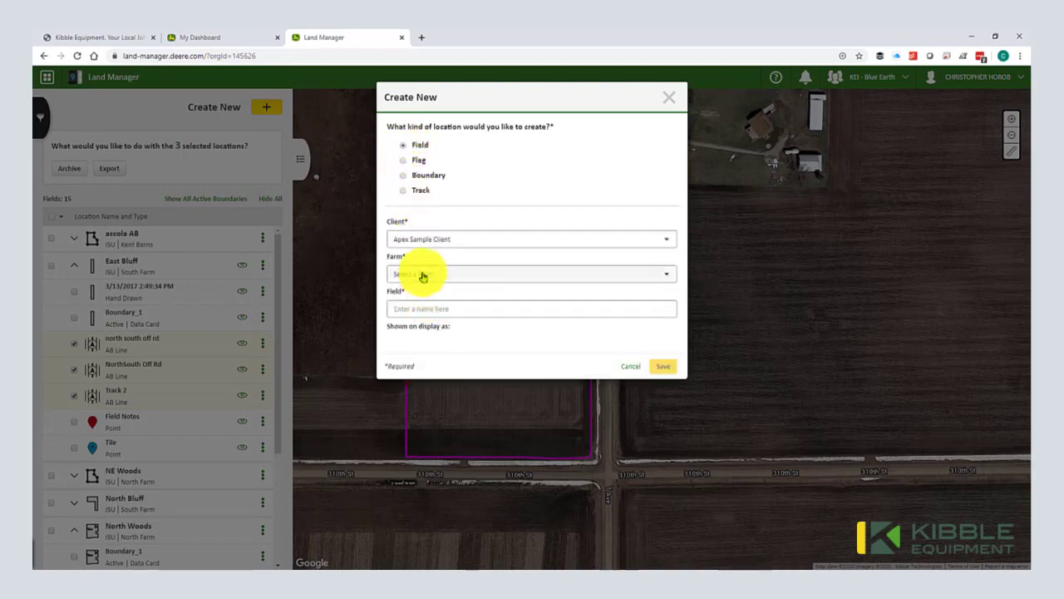
click(422, 276)
click(423, 315)
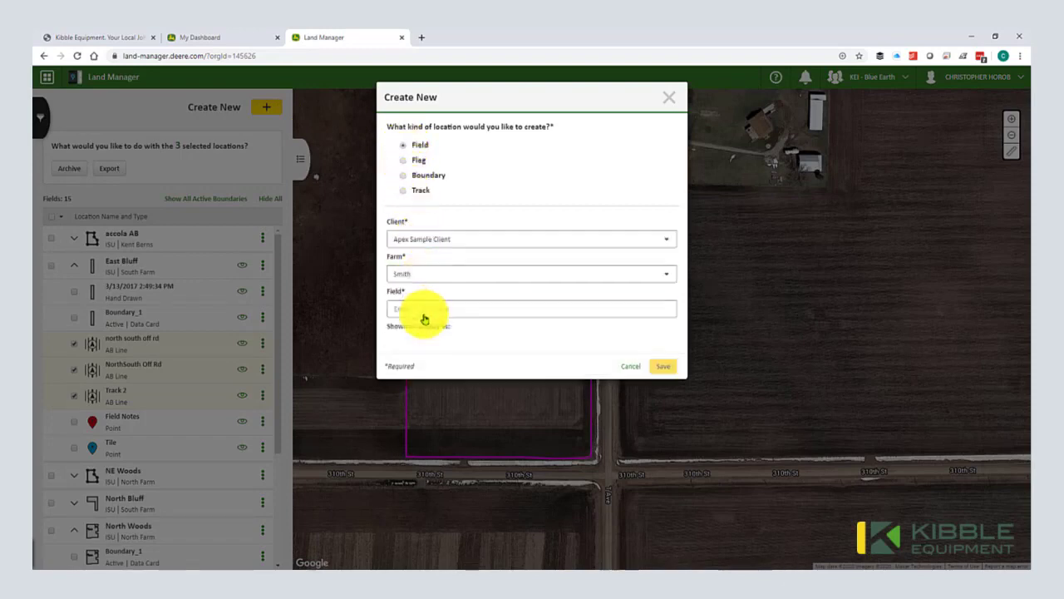
click(423, 311)
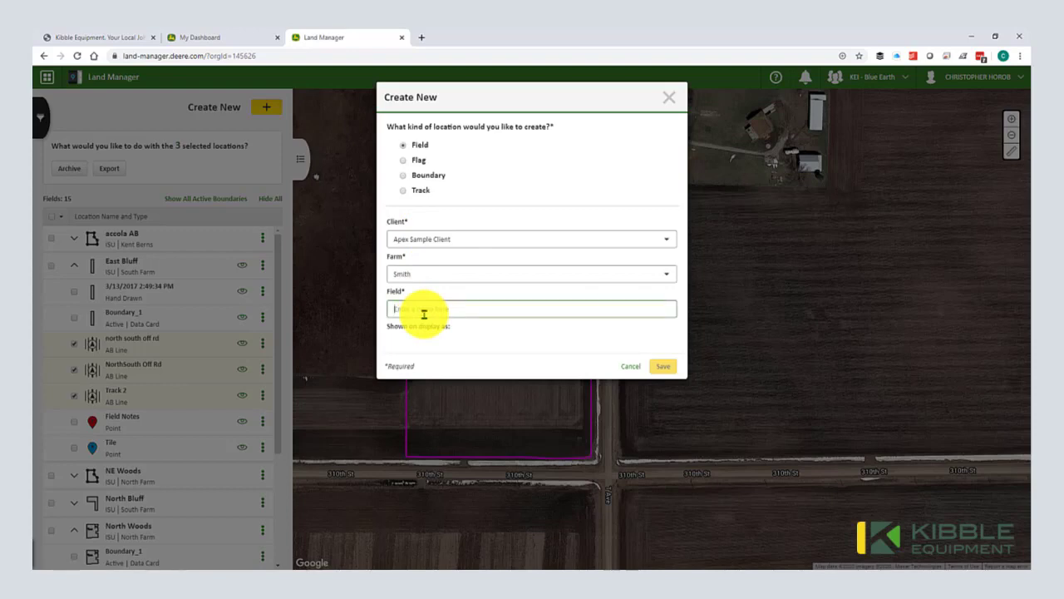
text(1)
text(est2020)
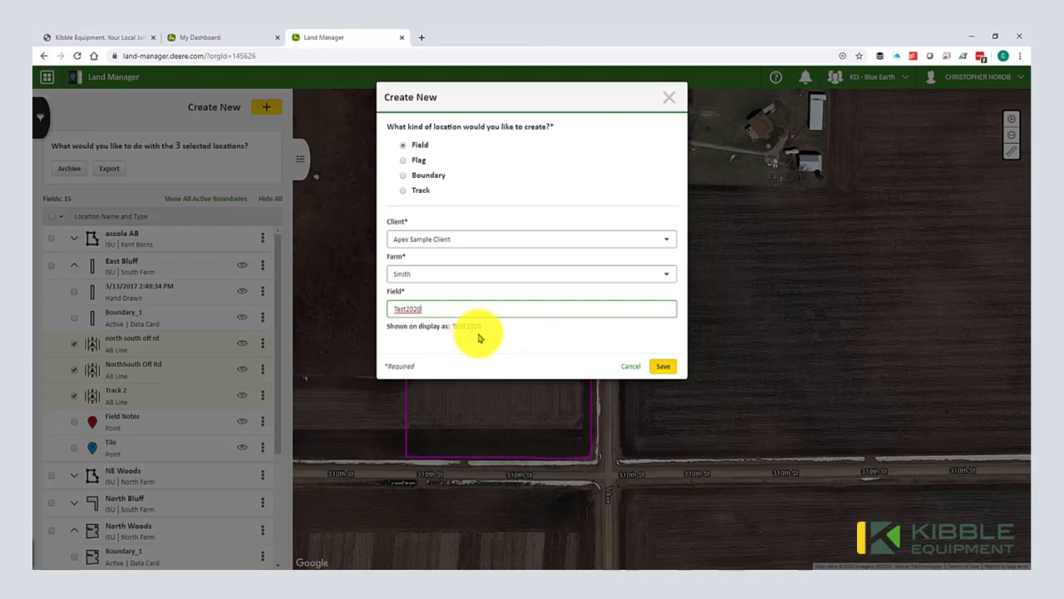
click(668, 365)
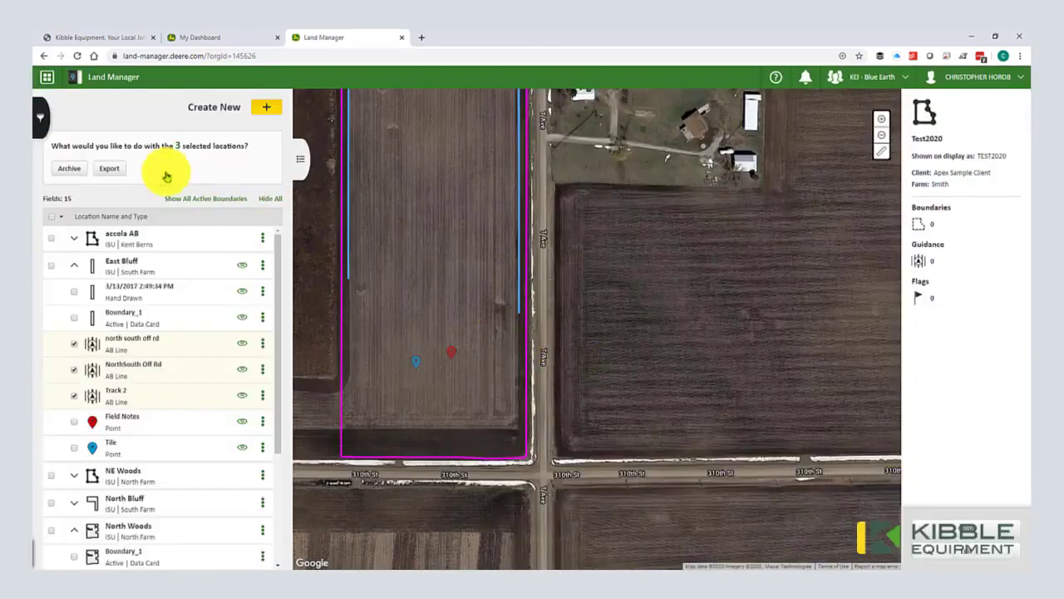
Step: Filter the locations to Apex Sample Client to check the new Test2020 field
click(49, 123)
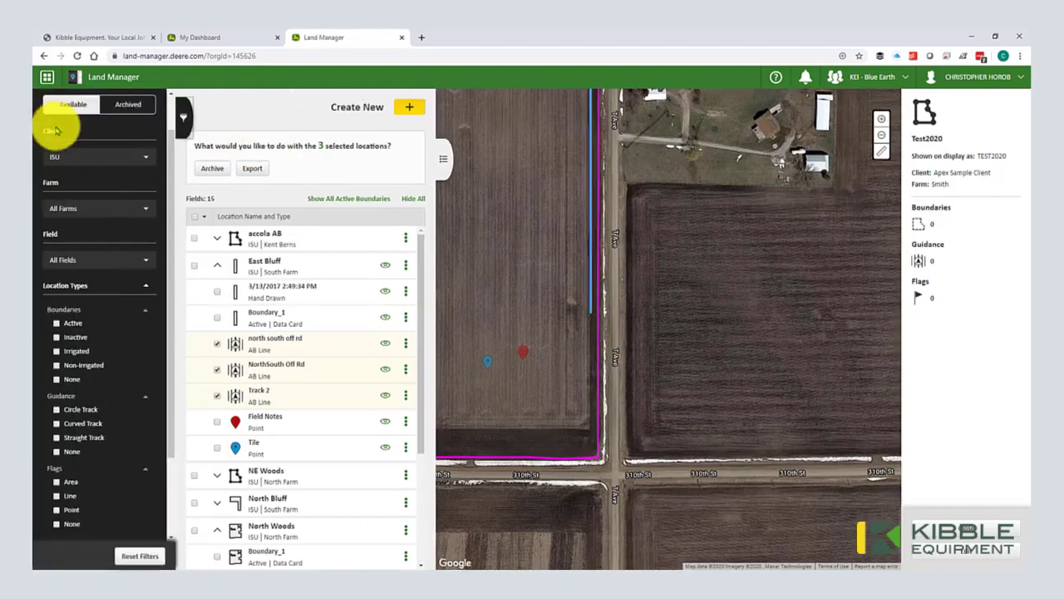
click(89, 158)
click(88, 159)
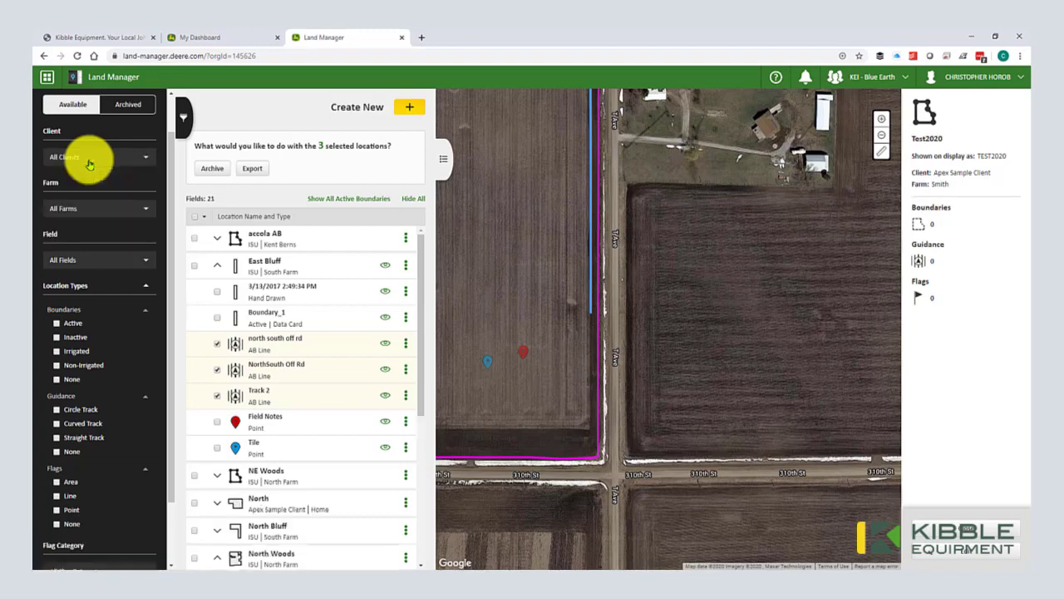
click(86, 160)
click(89, 179)
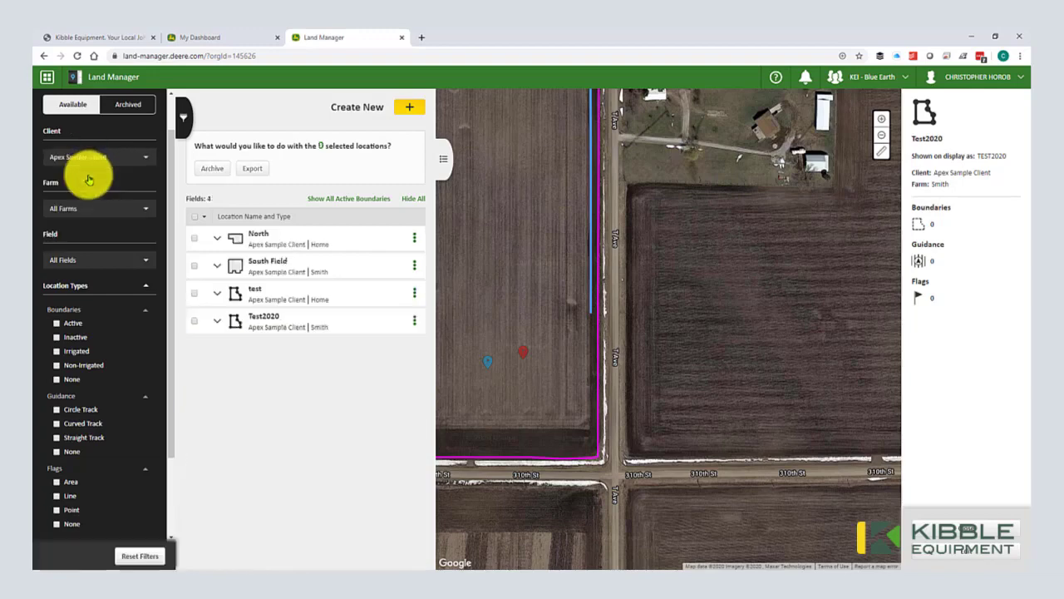
Step: Cancel a new-location prompt and set the Client filter back to All Clients
mouse_move(269, 326)
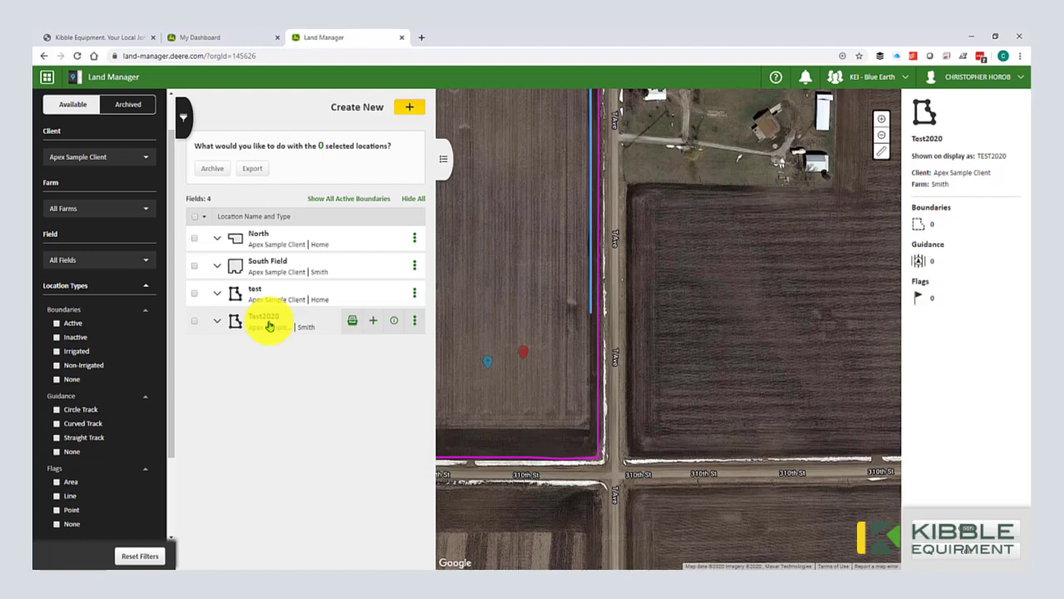
click(412, 111)
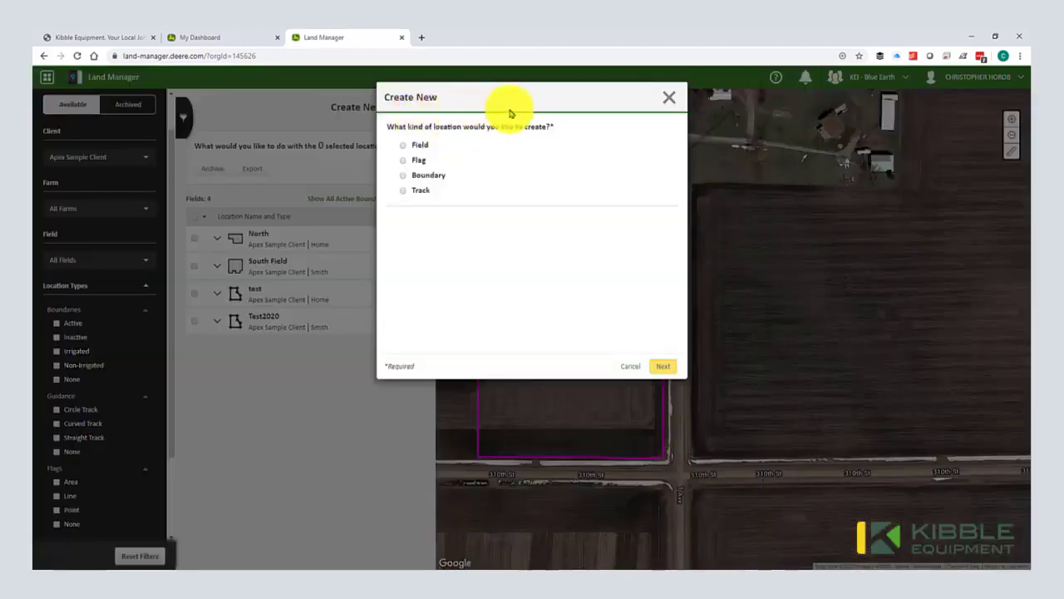
click(670, 104)
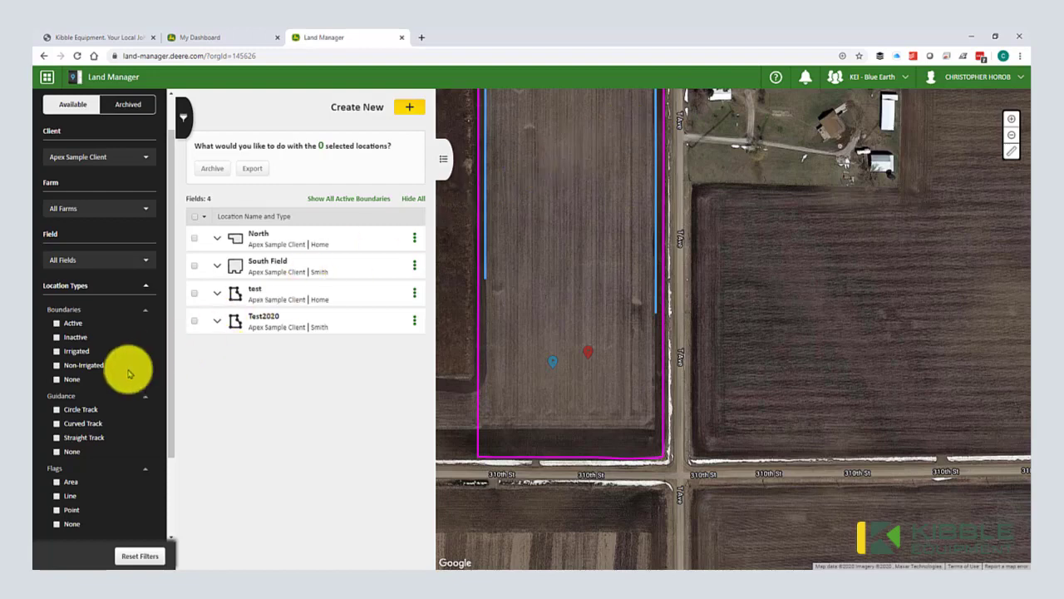
scroll(96, 386, up, 1)
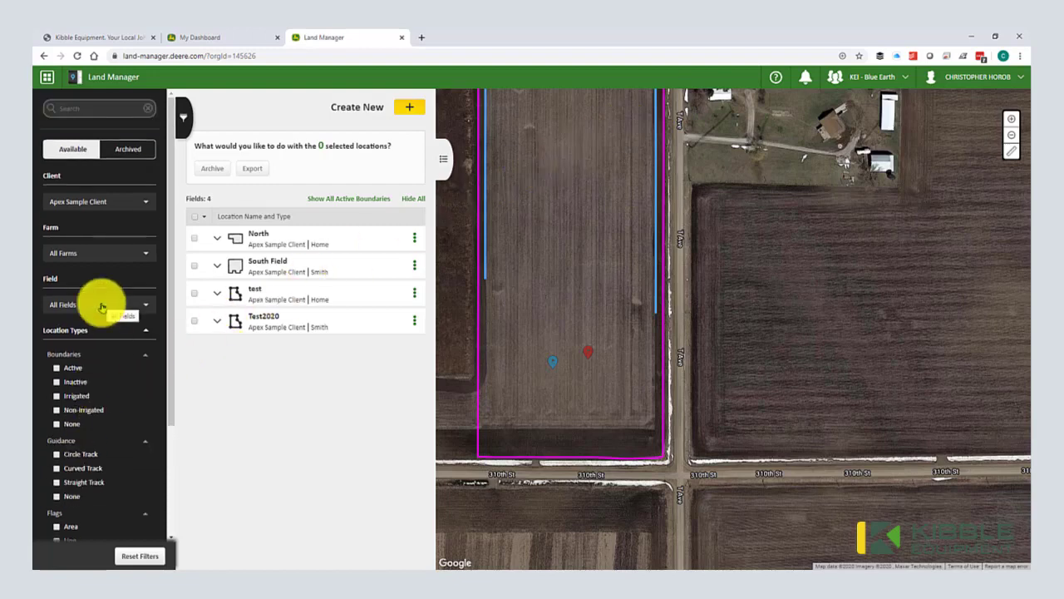
click(105, 202)
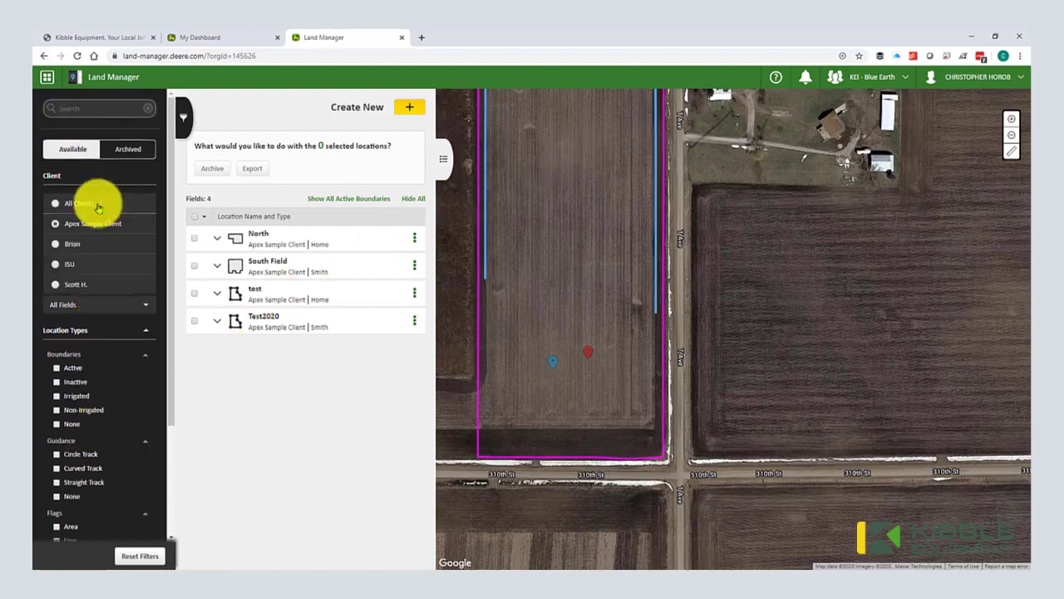
click(93, 205)
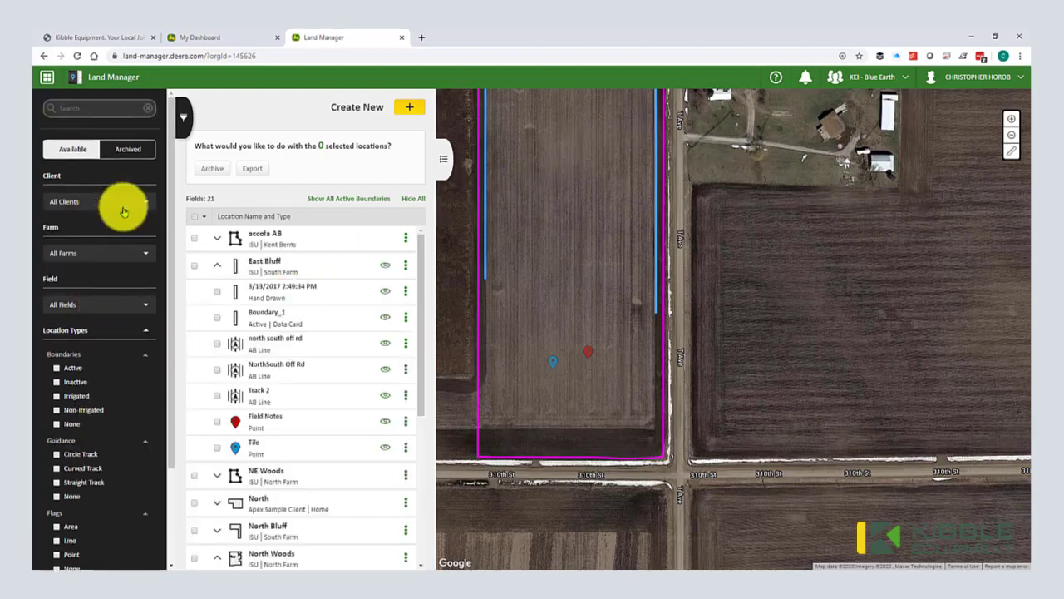
Step: Select all 105 locations and export them as a PDF with boundary shapes
click(196, 221)
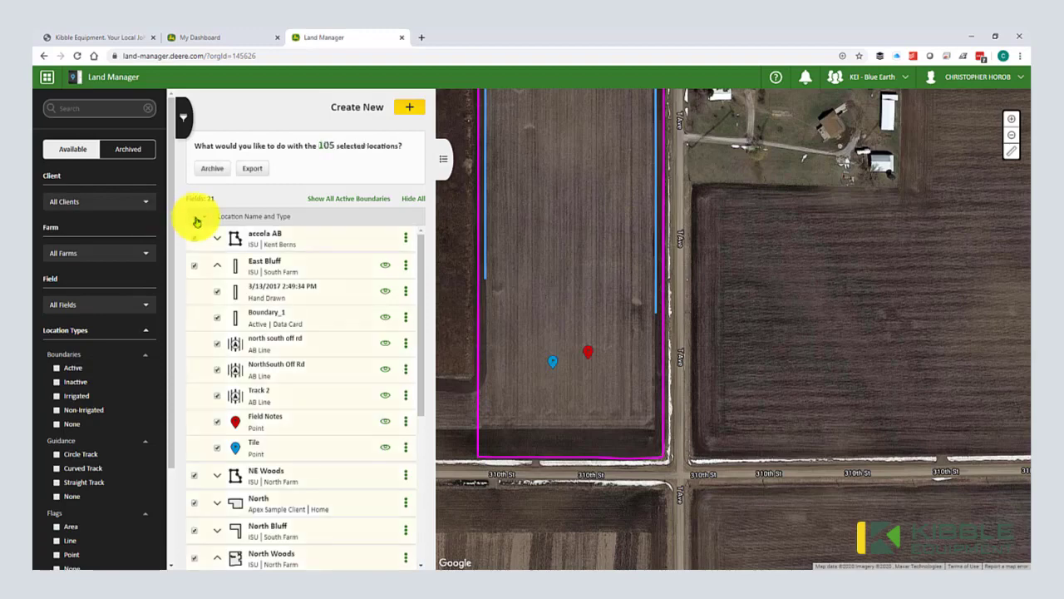
scroll(219, 422, down, 3)
scroll(218, 422, down, 2)
scroll(213, 415, up, 8)
click(252, 170)
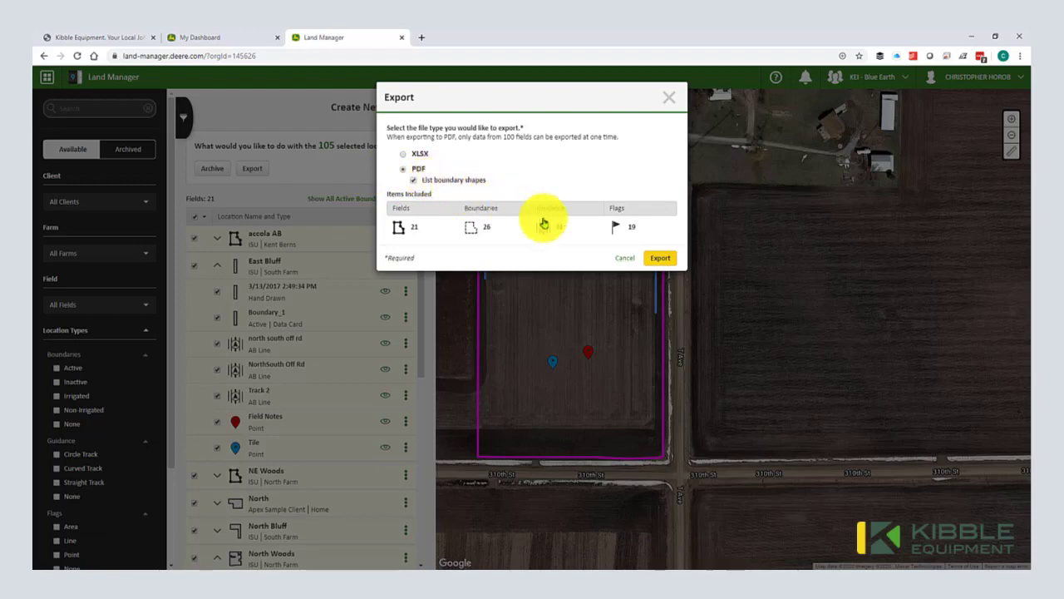
click(658, 258)
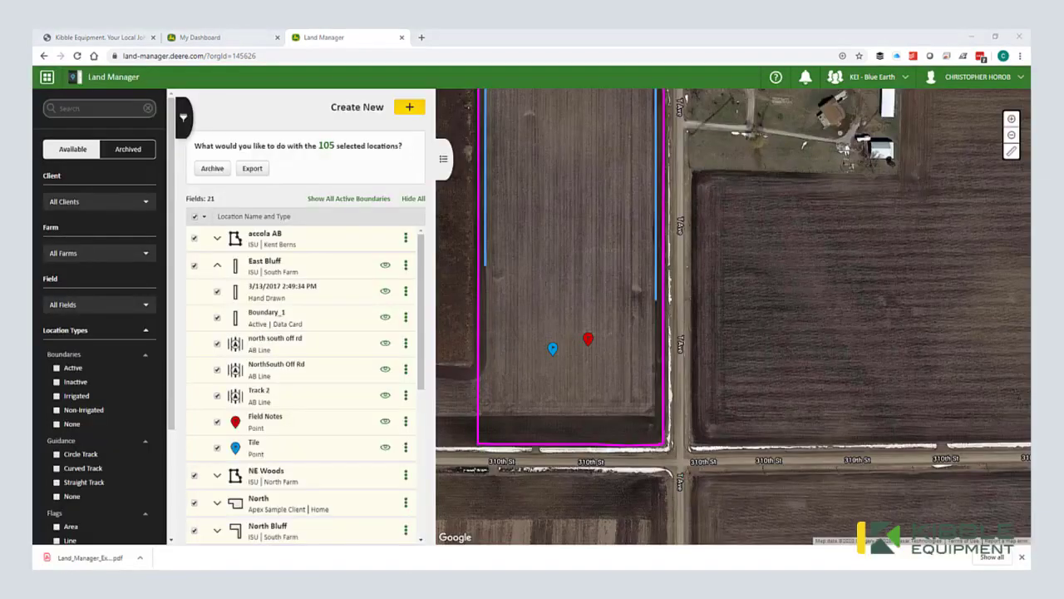
click(73, 557)
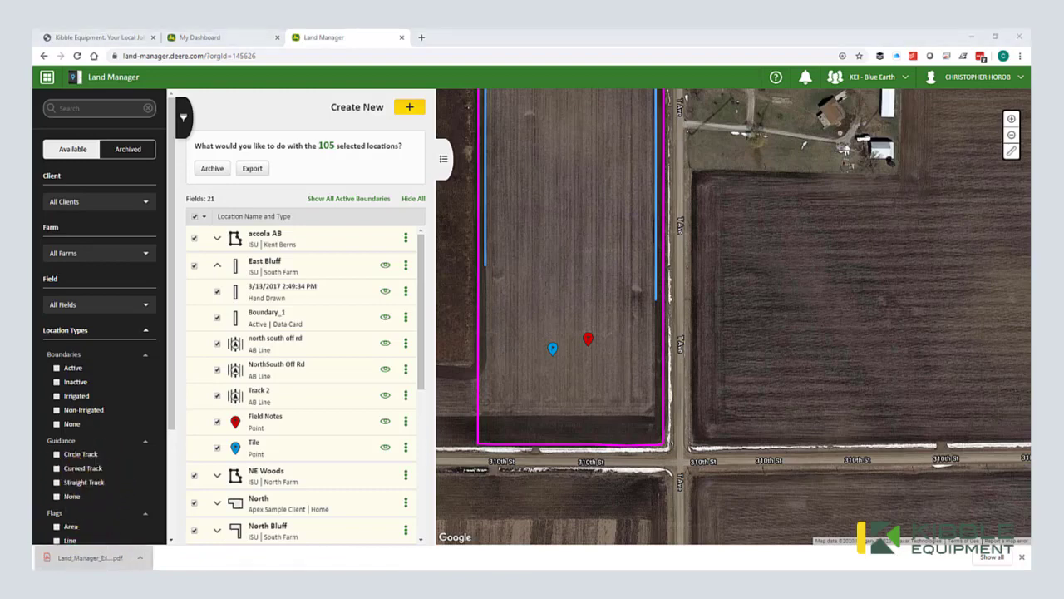
drag(332, 541, 415, 52)
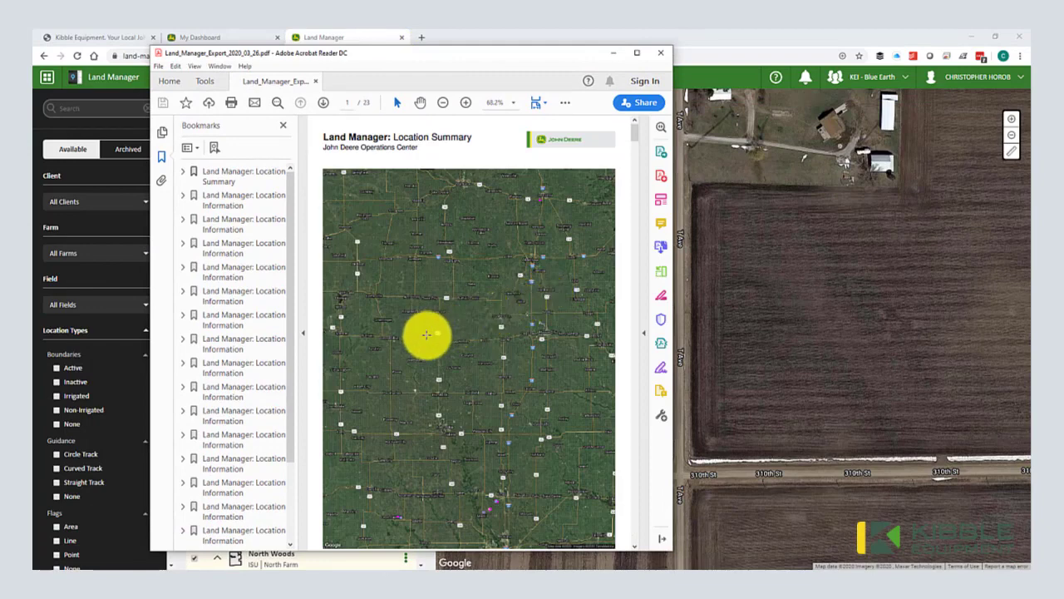
scroll(424, 332, down, 3)
scroll(435, 327, up, 2)
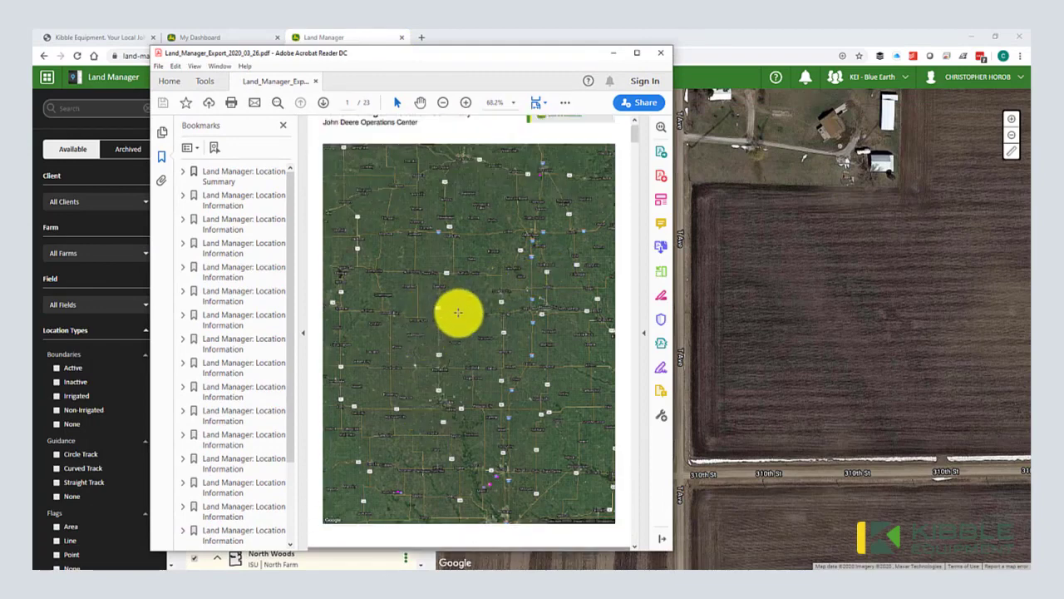
scroll(458, 312, down, 8)
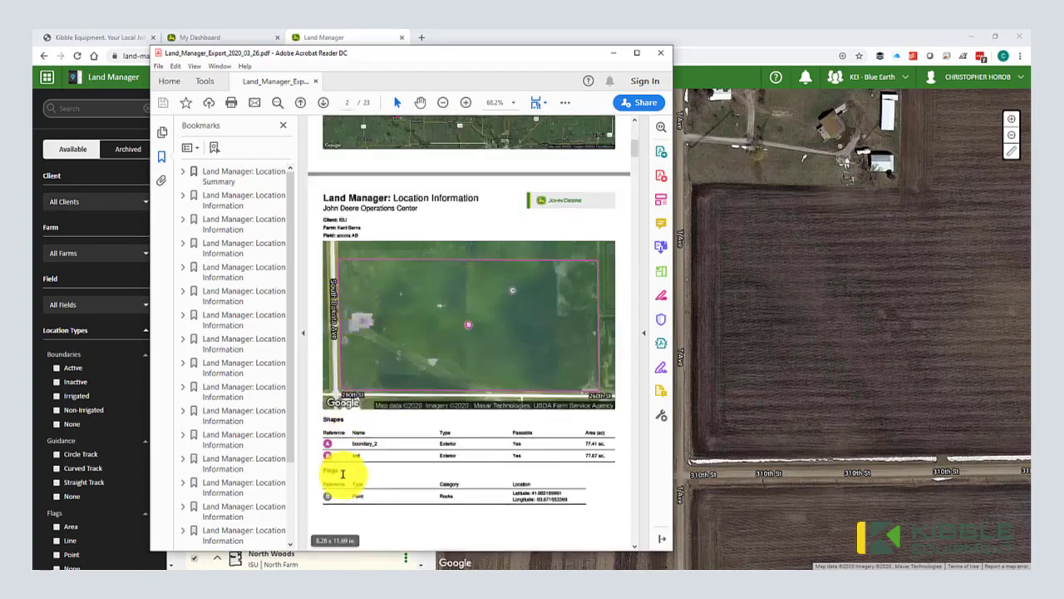
scroll(352, 513, down, 8)
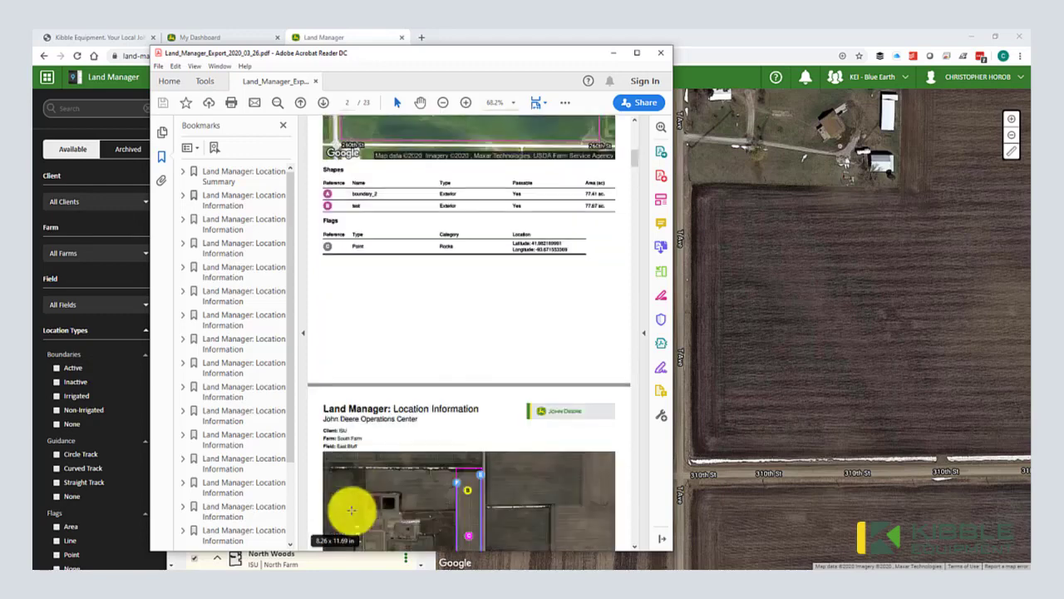
scroll(352, 507, down, 5)
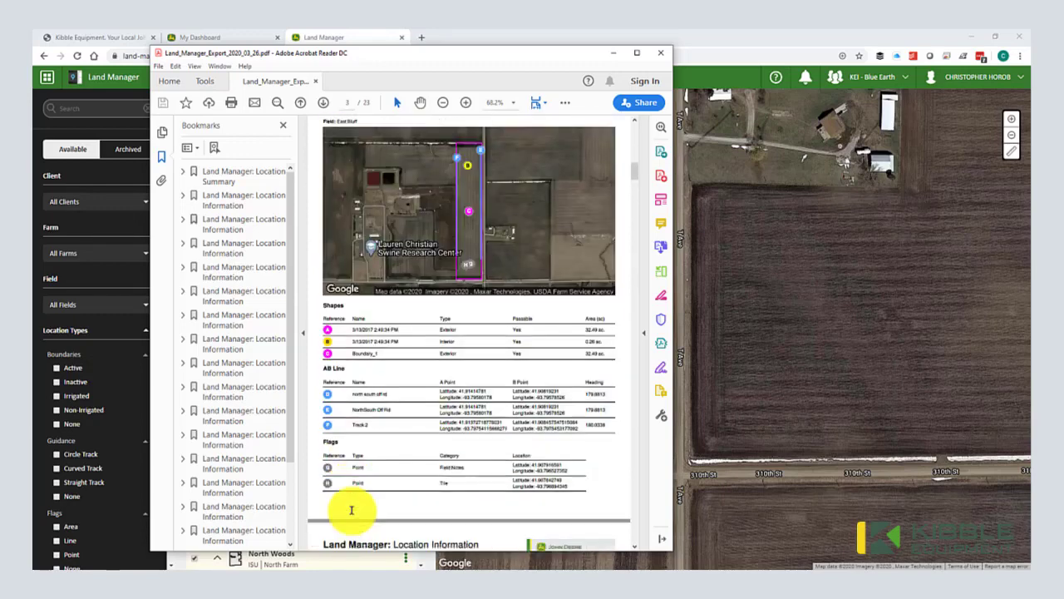
click(661, 58)
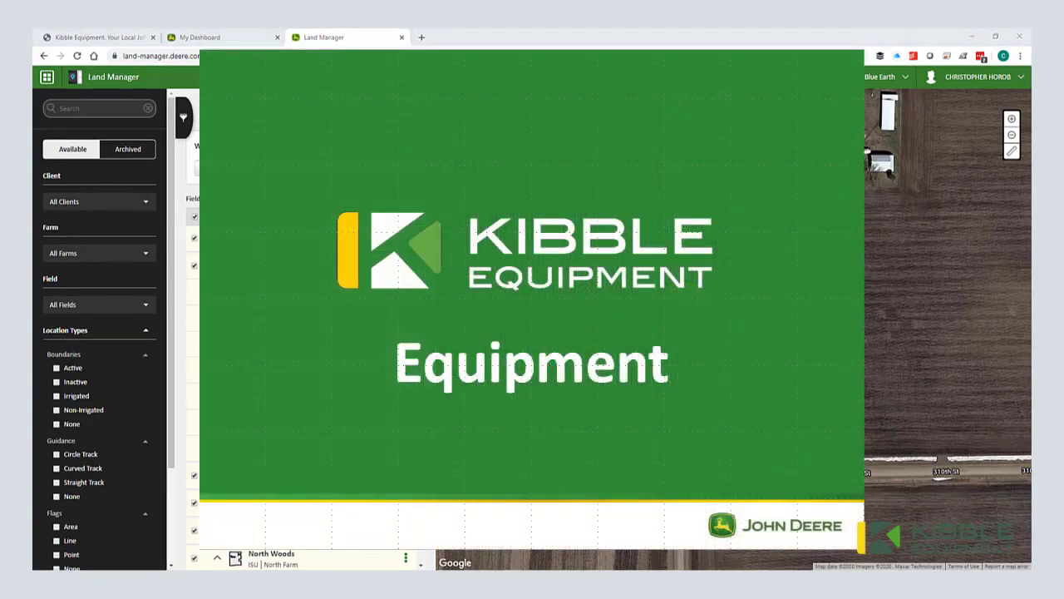
Step: Go back to the Operations Center Map and open the Equipment panel listing Combine, Planter, Sprayer and Tractors
click(46, 78)
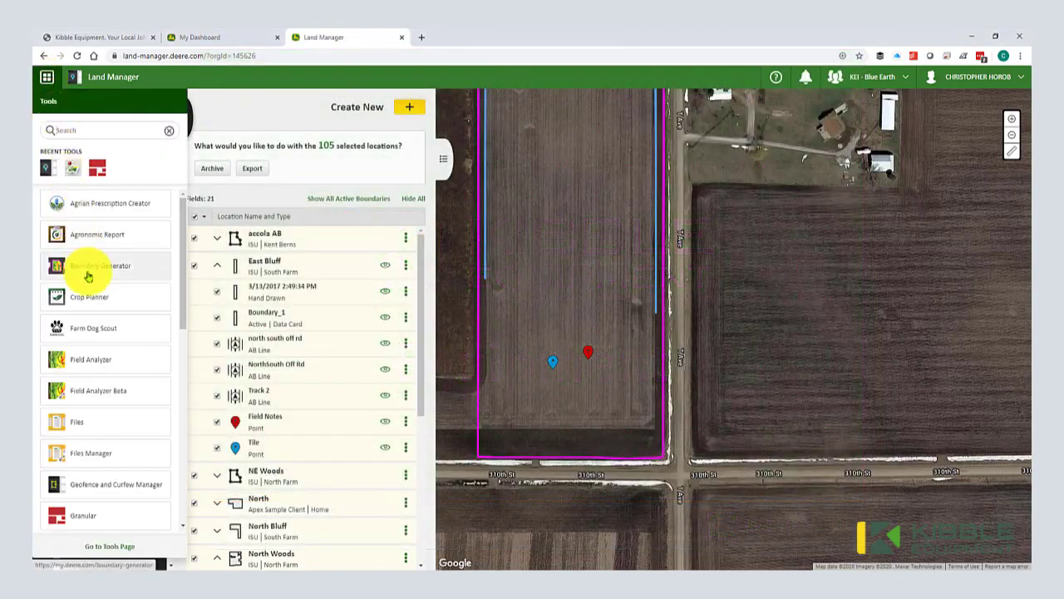
click(71, 173)
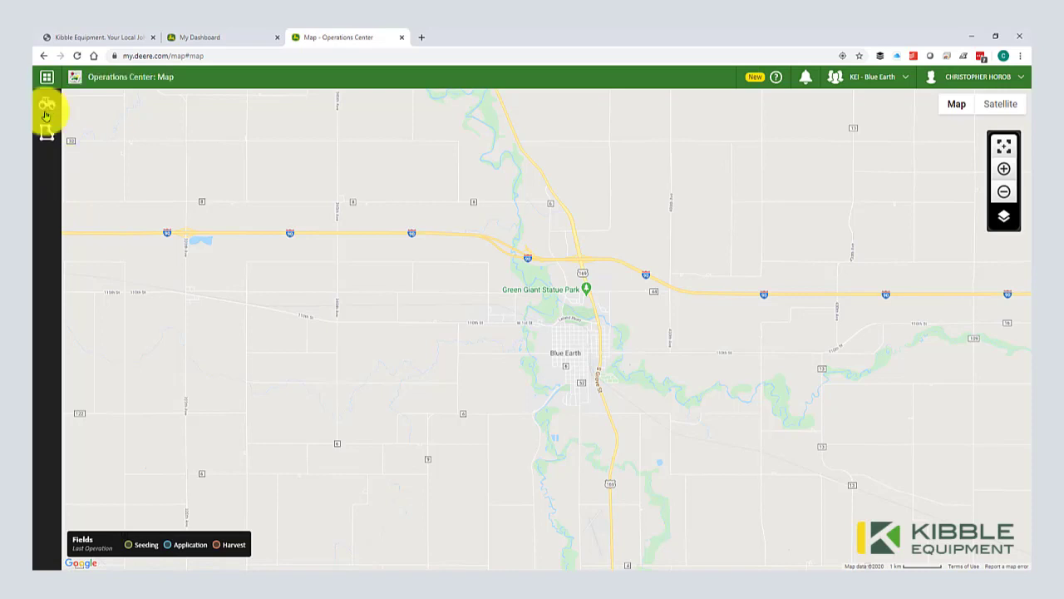
click(46, 113)
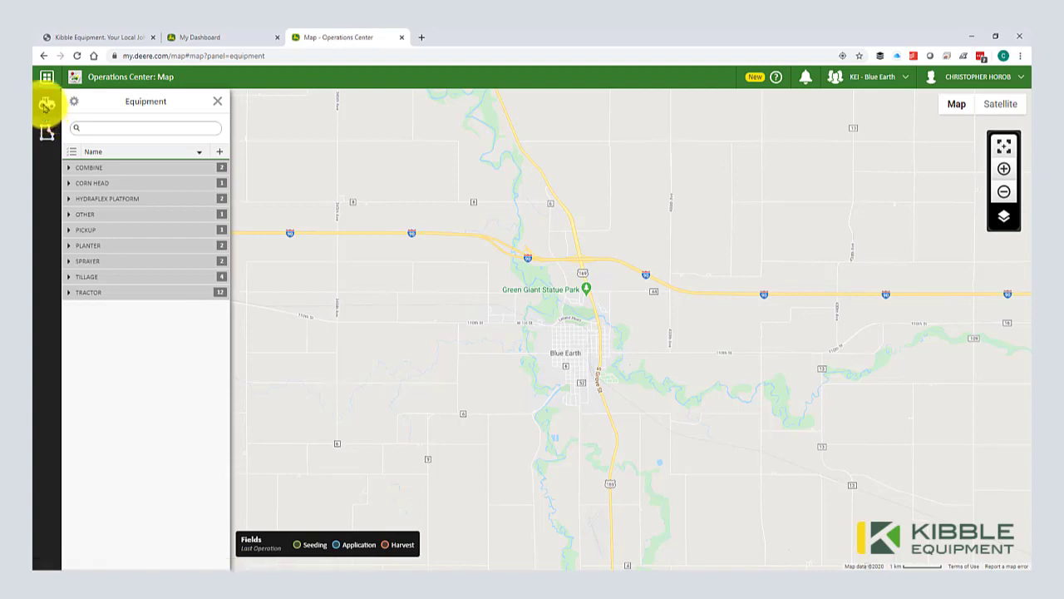
Step: Expand the TRACTOR group and preview the Nelson and JD 8270R tractors on the map
click(46, 105)
click(47, 105)
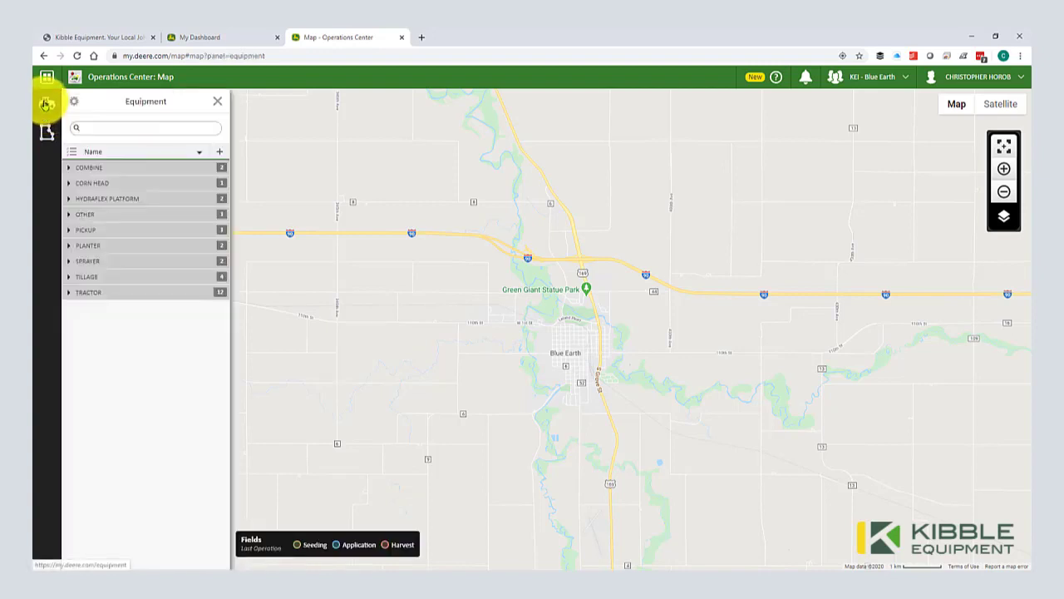
click(71, 292)
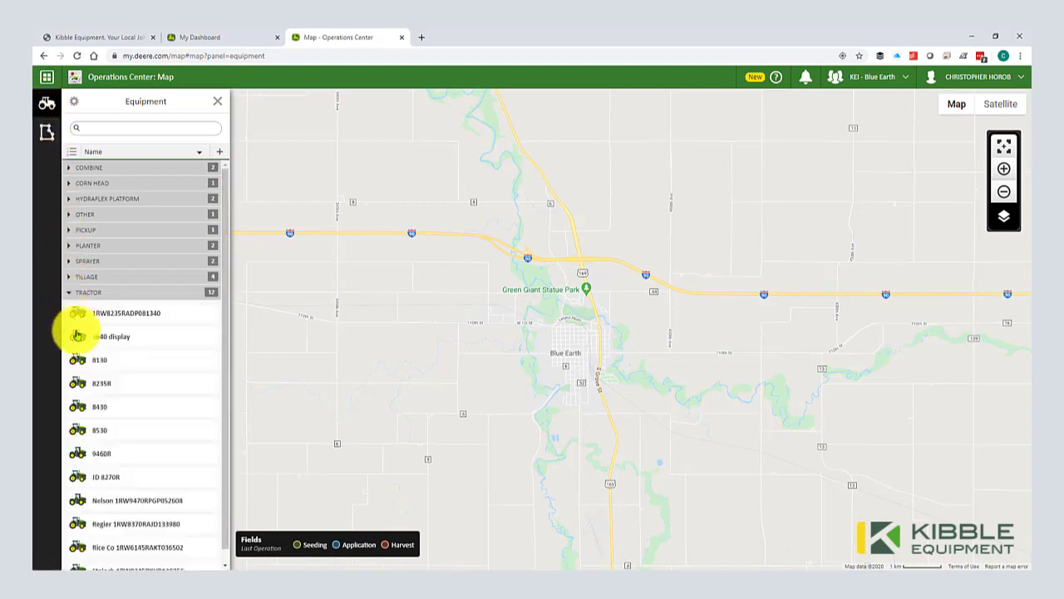
scroll(94, 411, down, 1)
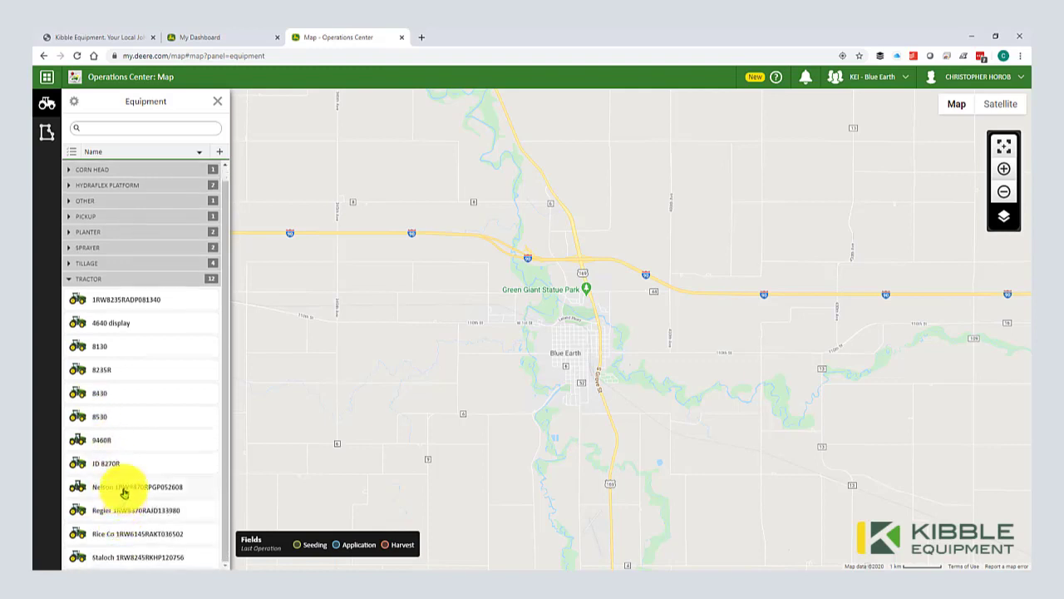
click(123, 492)
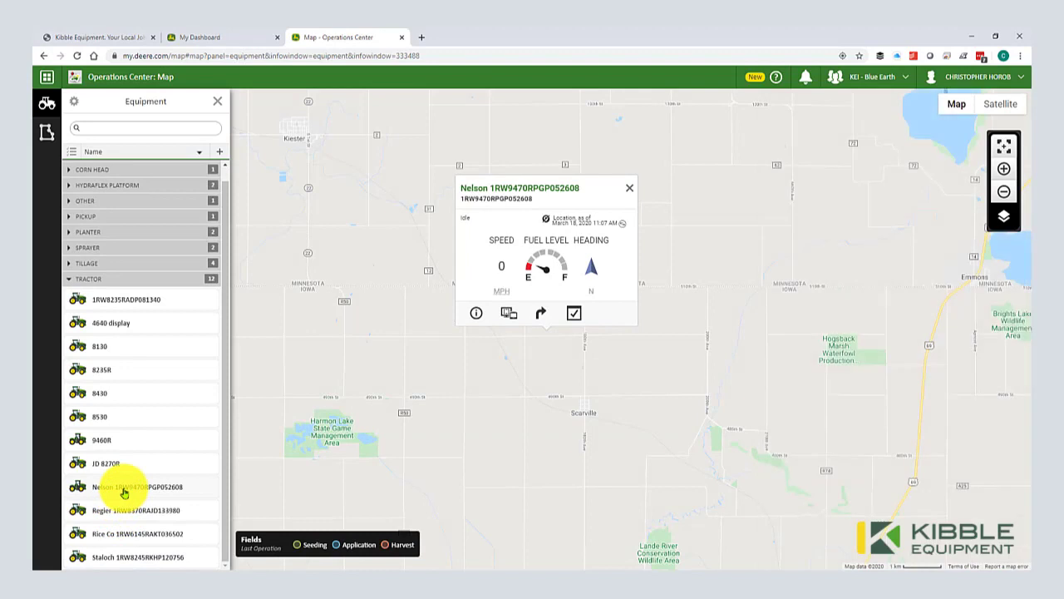
click(121, 473)
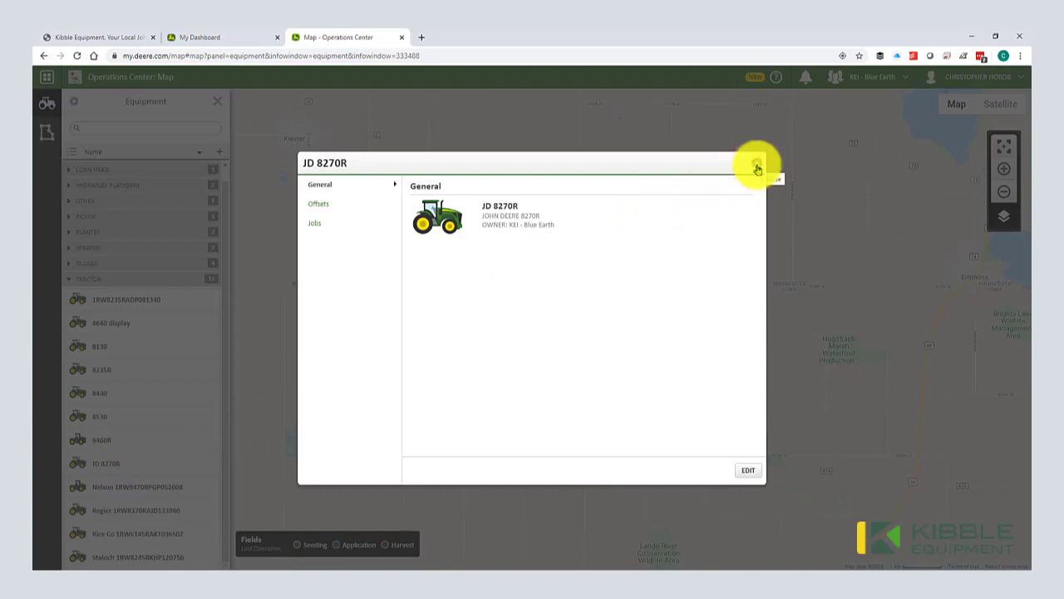
click(756, 167)
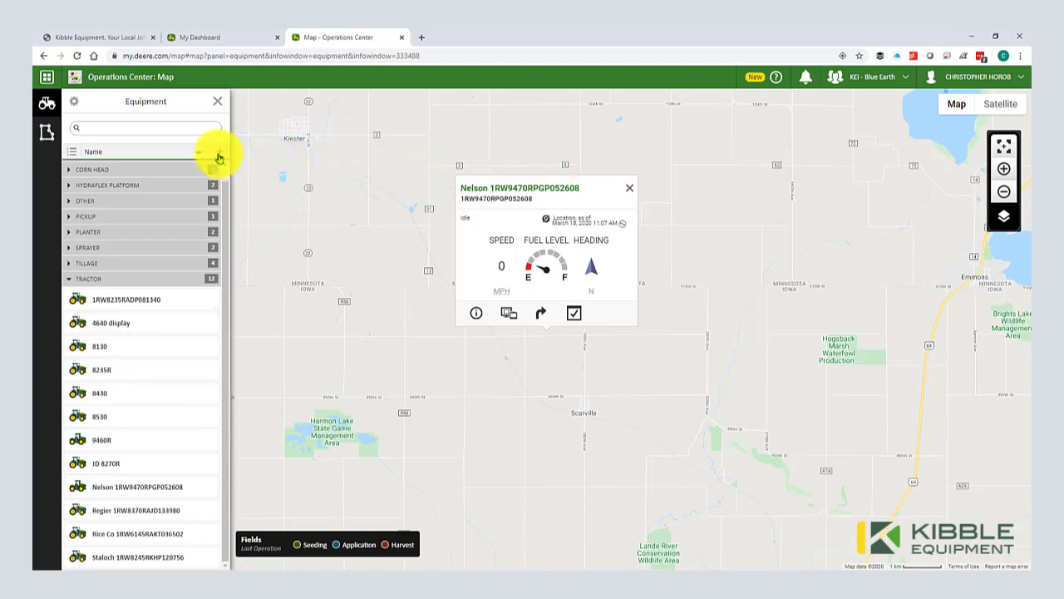
Step: Locate the 8130 tractor near Owatonna, showing 5 MPH heading west
click(219, 157)
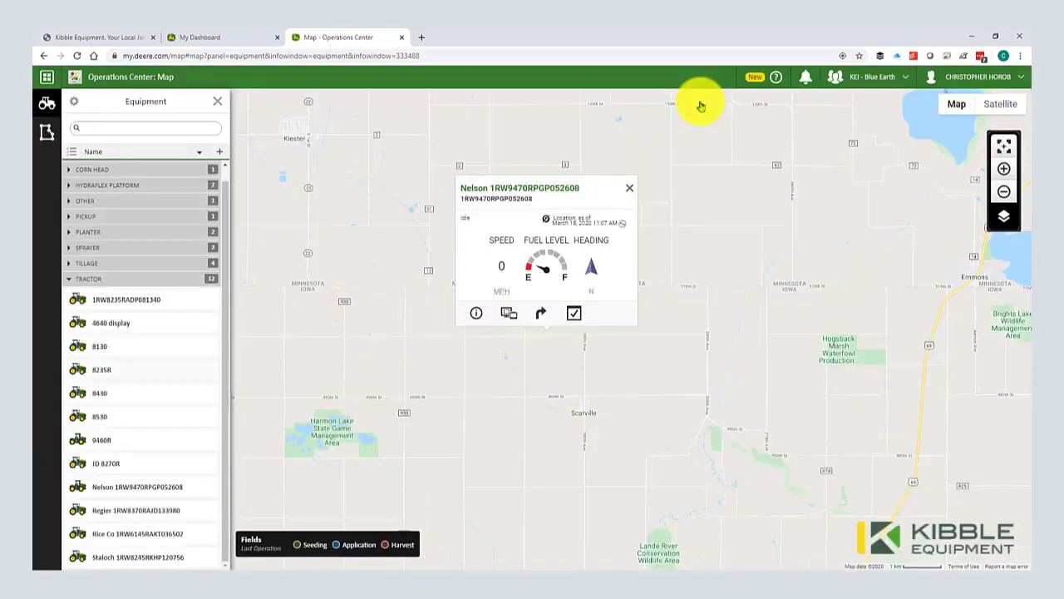
click(71, 172)
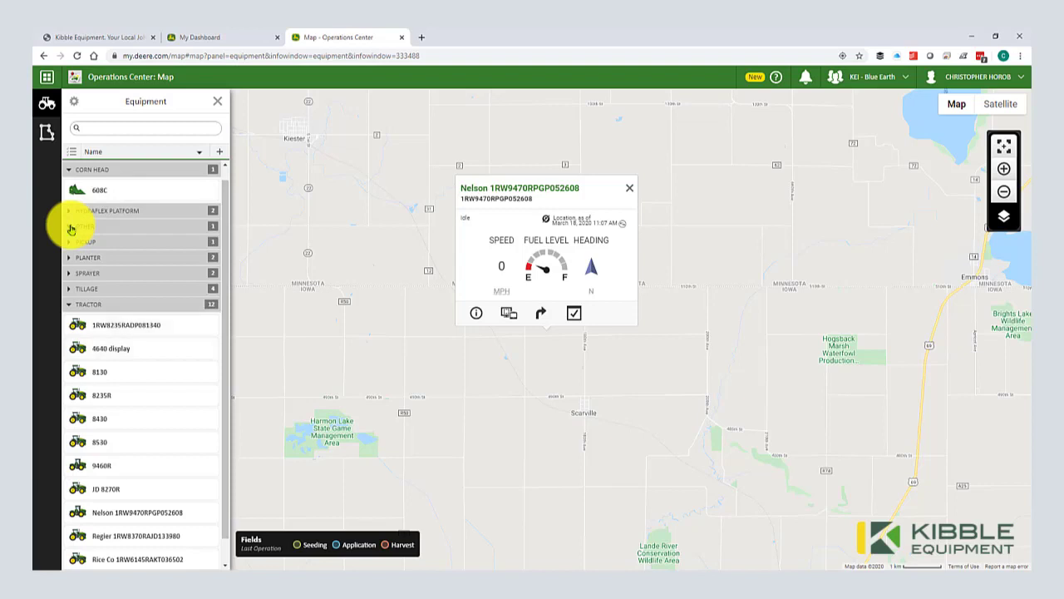
scroll(72, 226, down, 1)
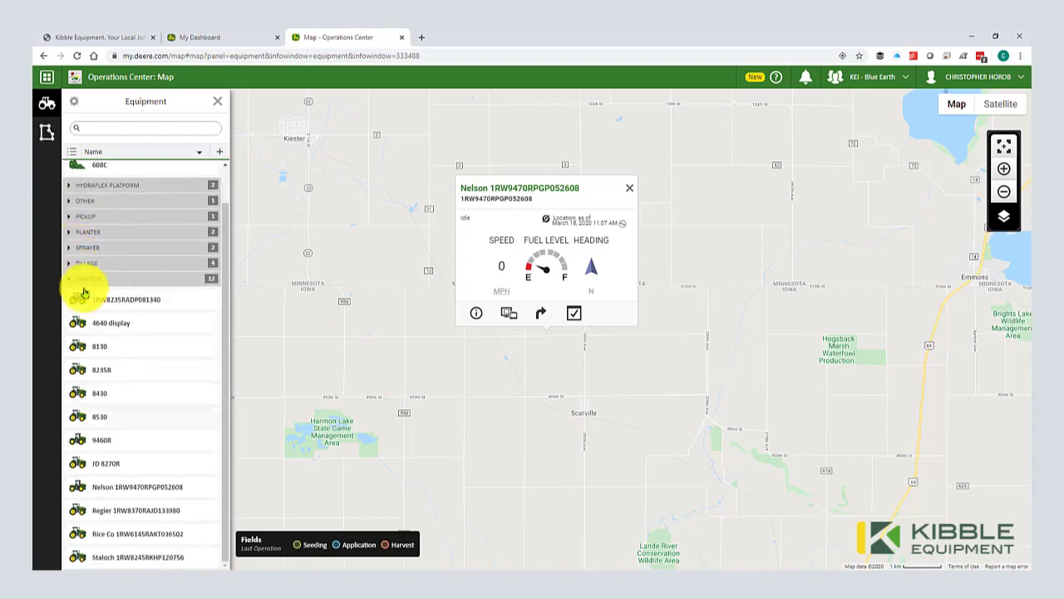
click(97, 355)
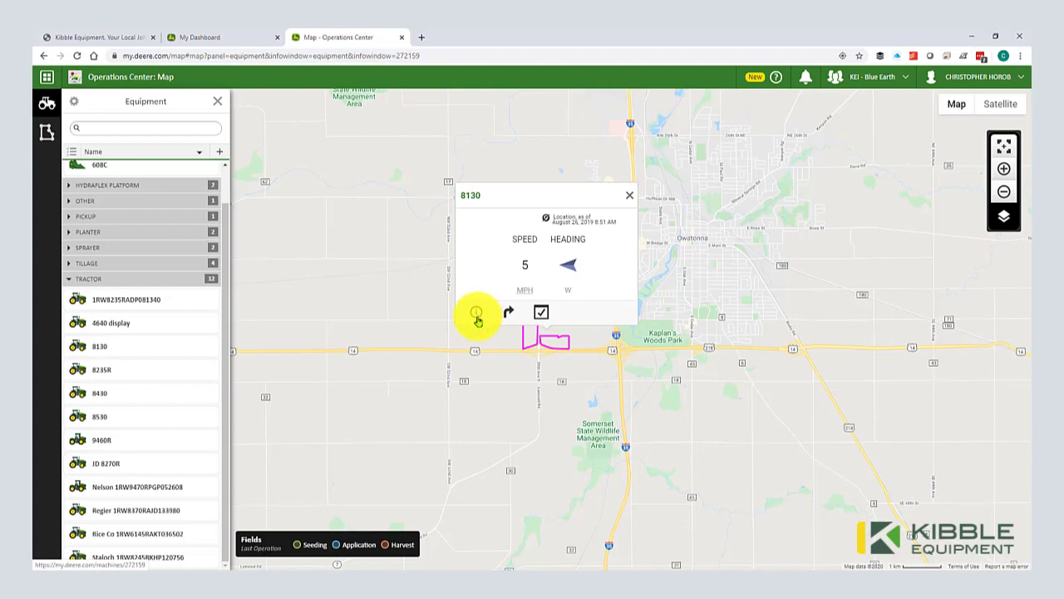
Step: Open the 8130 tractor's General details in edit mode and select the Machine Name field
click(477, 316)
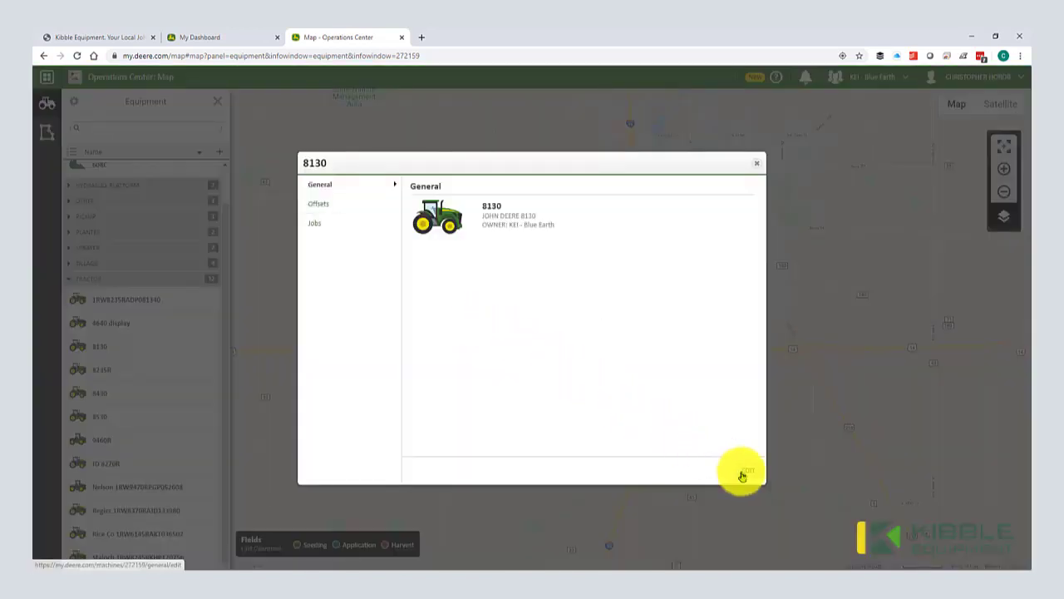
click(744, 472)
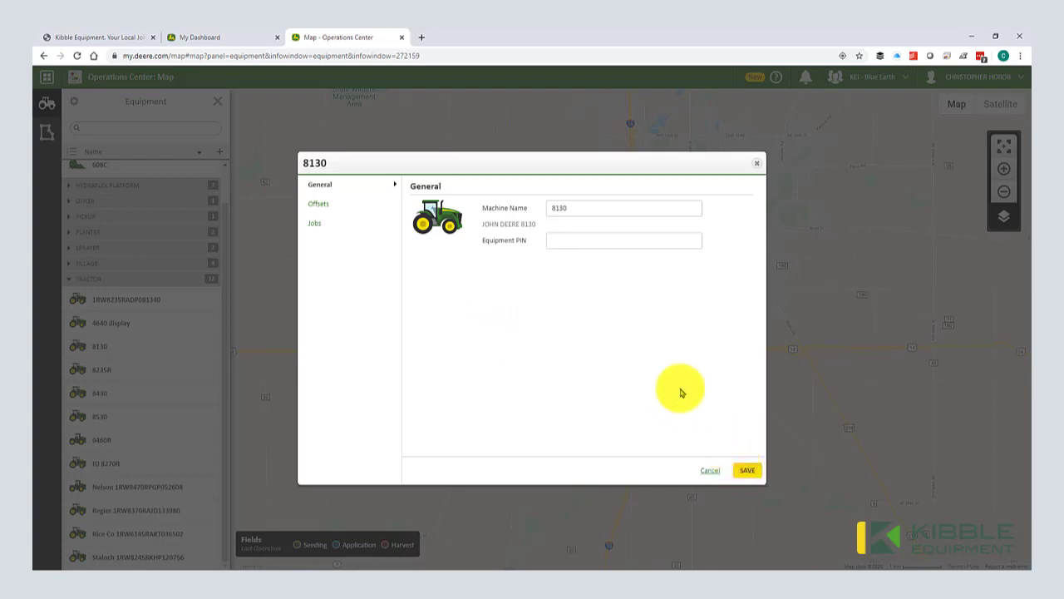
click(552, 213)
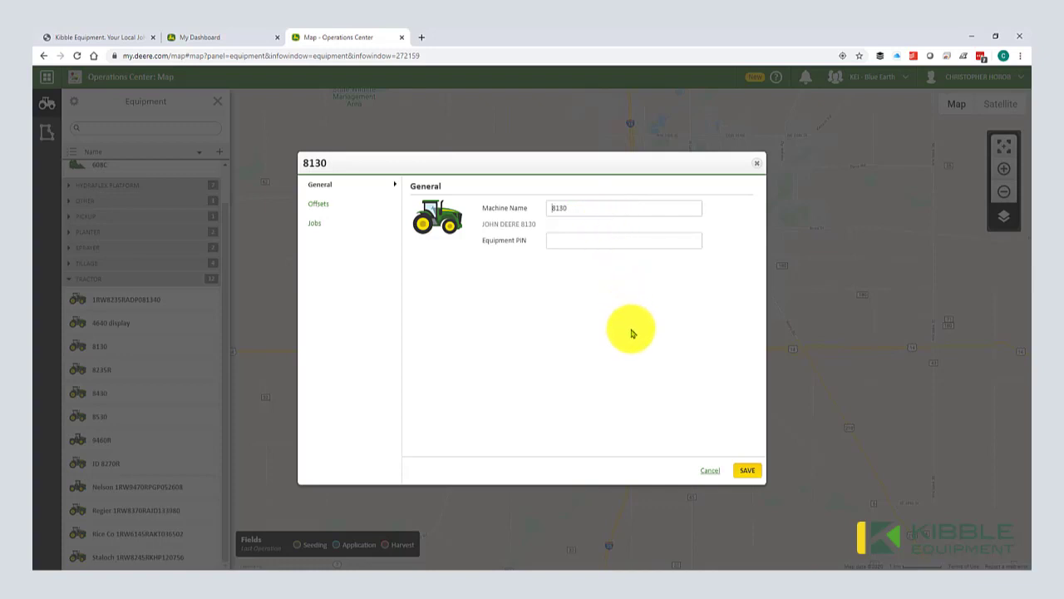
Step: Review the 8130's offsets: Rear Rigid 3-pt connection, 0.0 in offsets, 22.0 ft turn radius
click(358, 214)
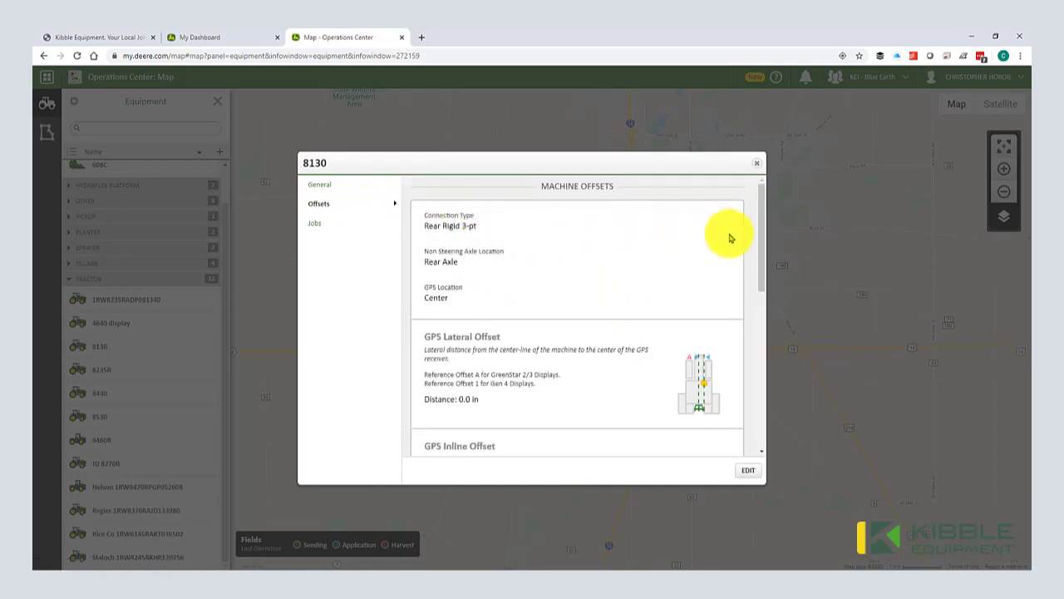
drag(762, 241, 771, 408)
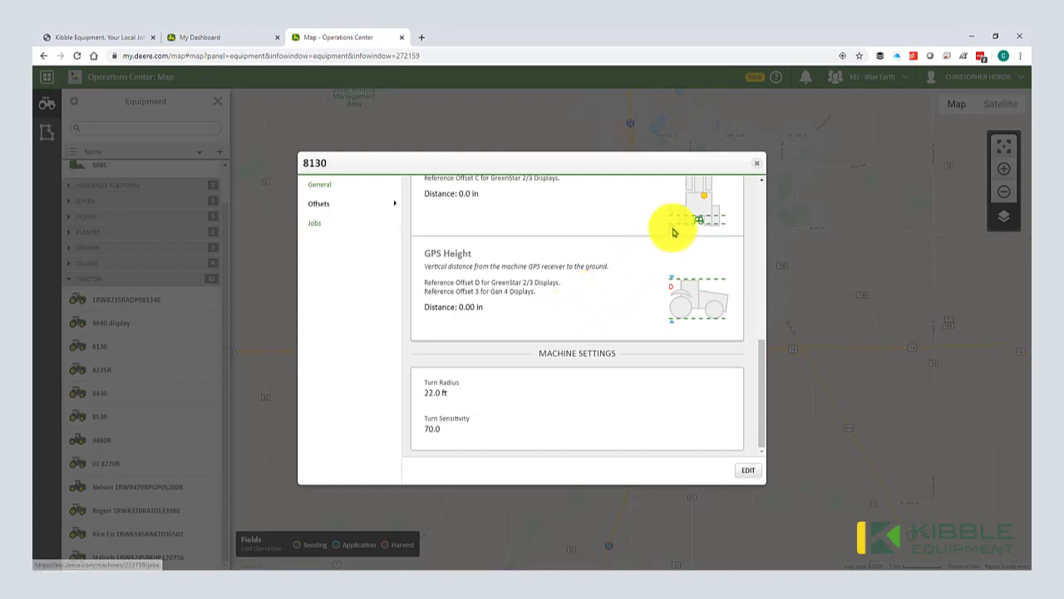
Step: Close the 8130 details and expand the TILLAGE group in equipment selection mode
click(756, 165)
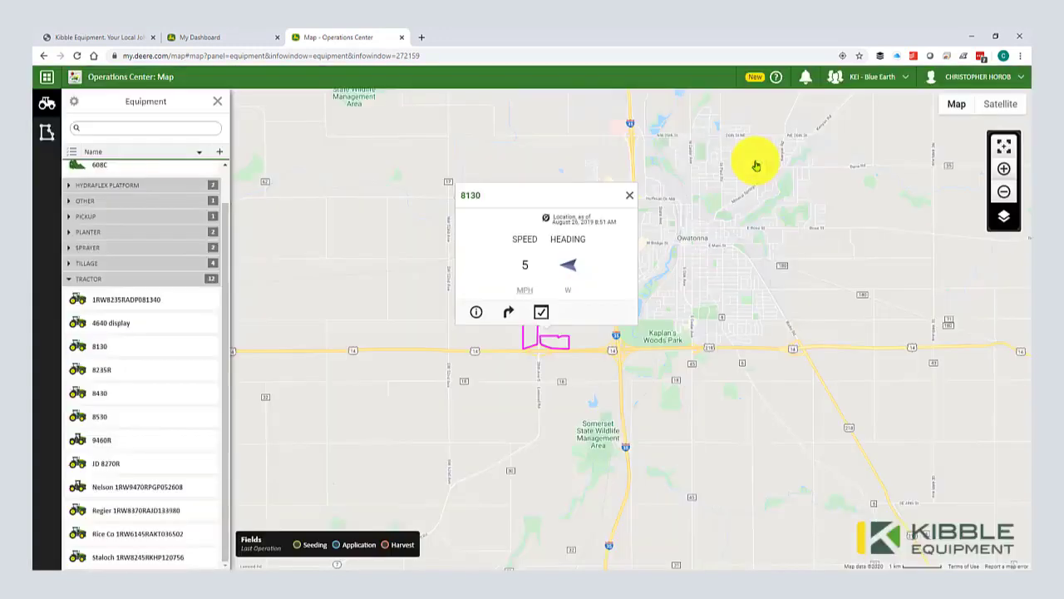
scroll(97, 307, up, 1)
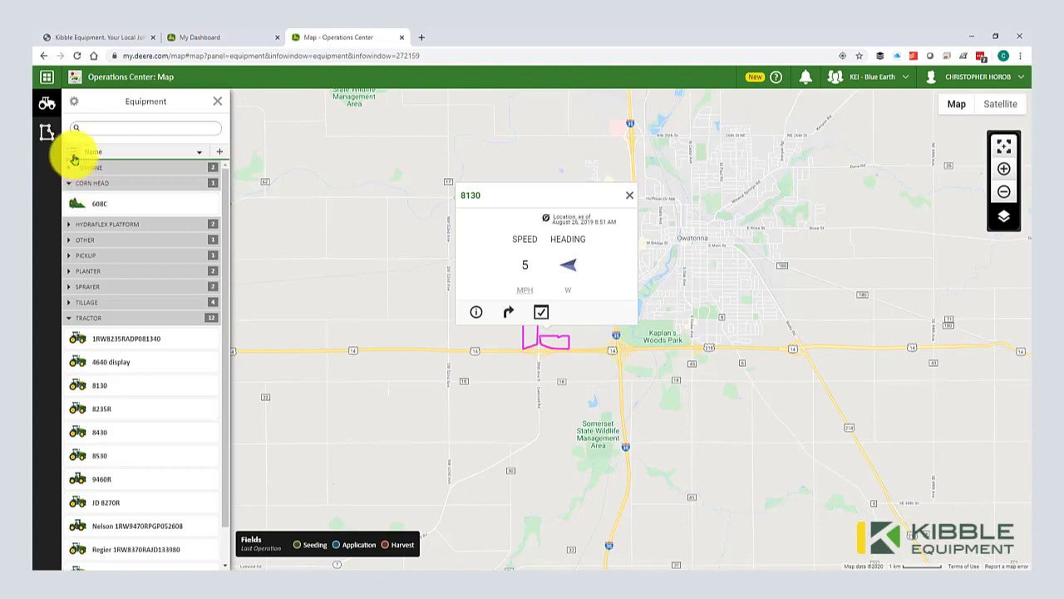
click(73, 154)
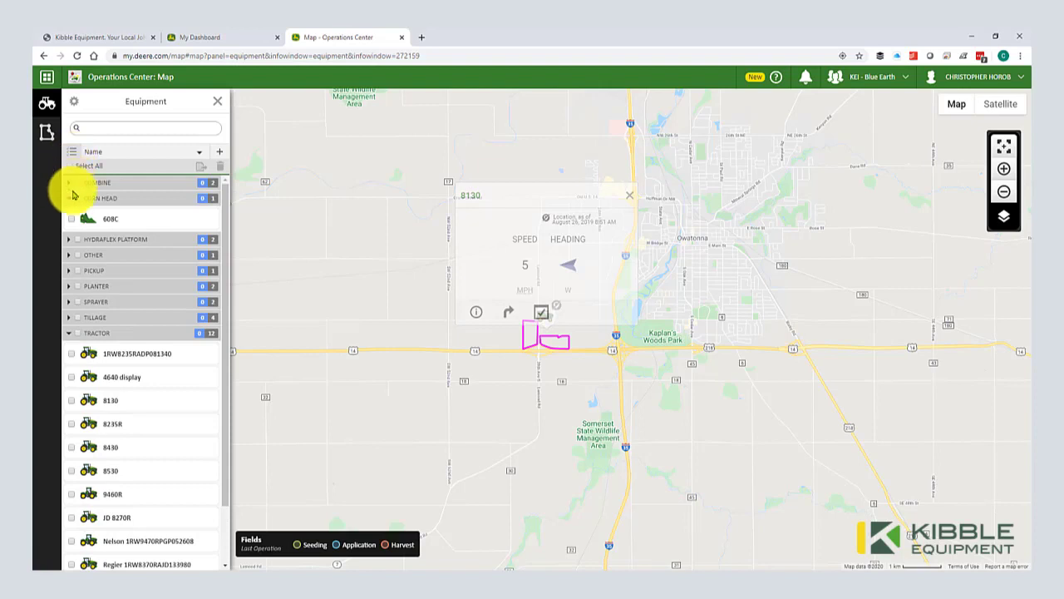
click(69, 317)
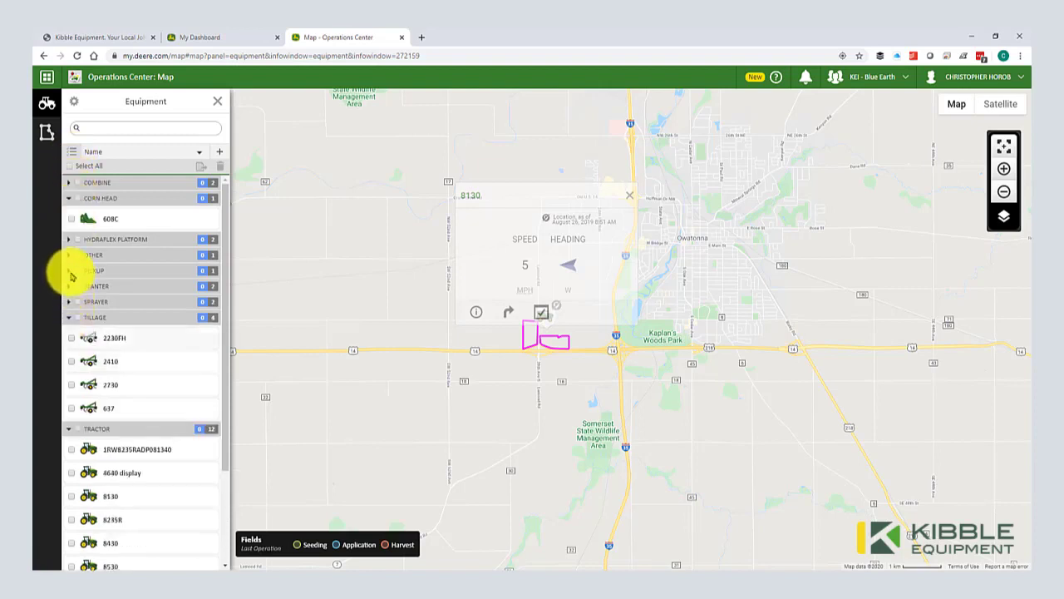
Step: Check and uncheck the 2730 and Nelson machines, then exit selection mode
click(74, 155)
click(74, 154)
click(71, 385)
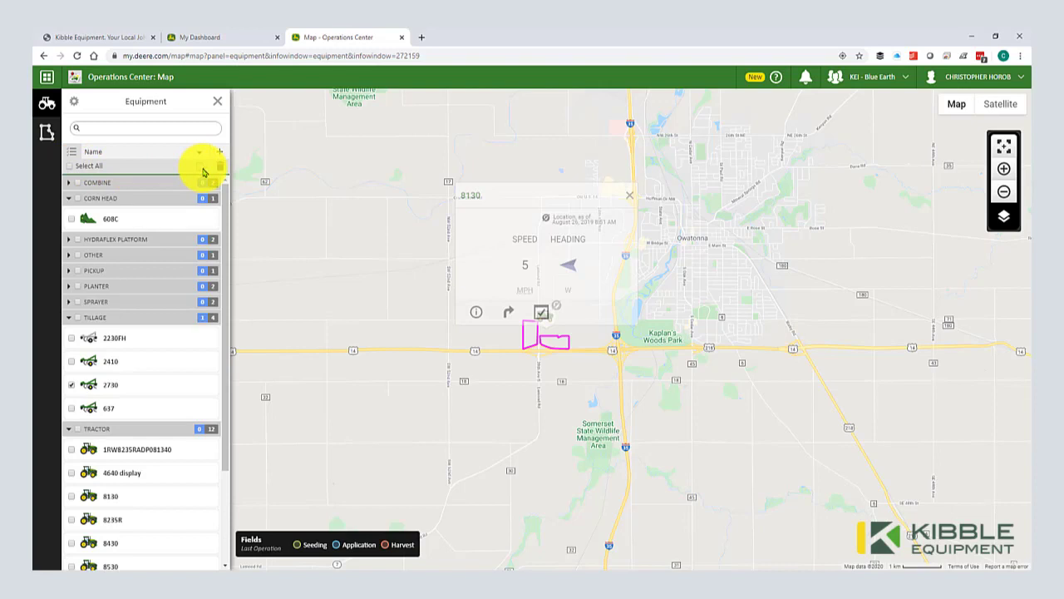
click(72, 386)
scroll(71, 388, down, 1)
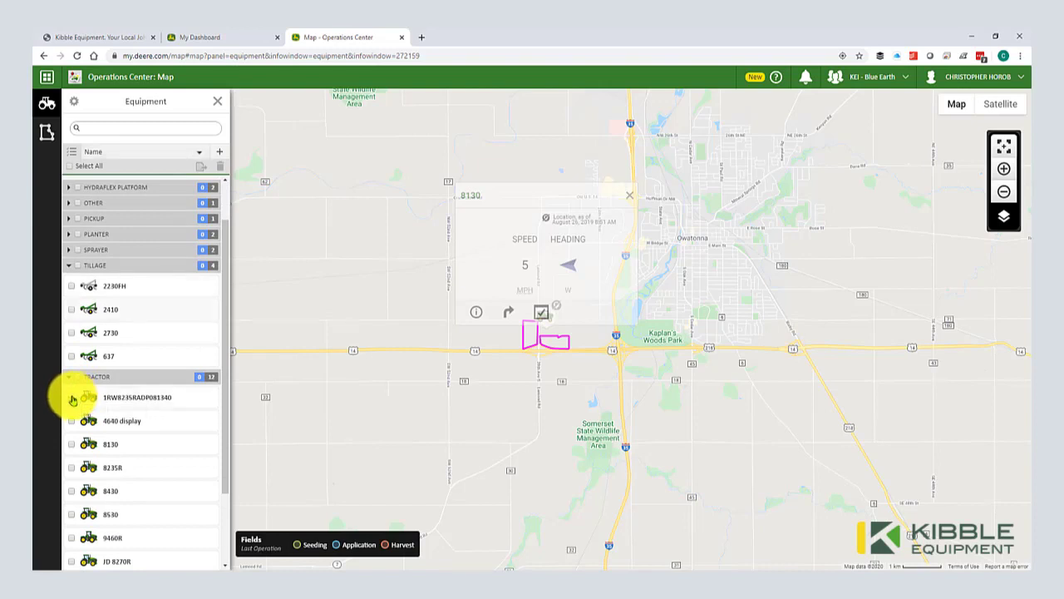
scroll(72, 399, down, 2)
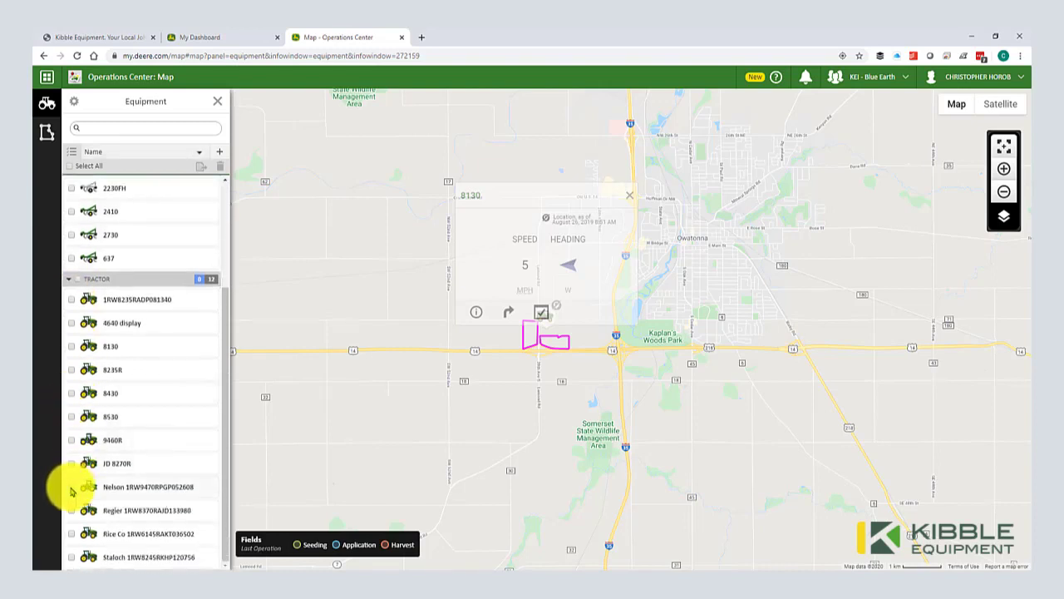
click(71, 488)
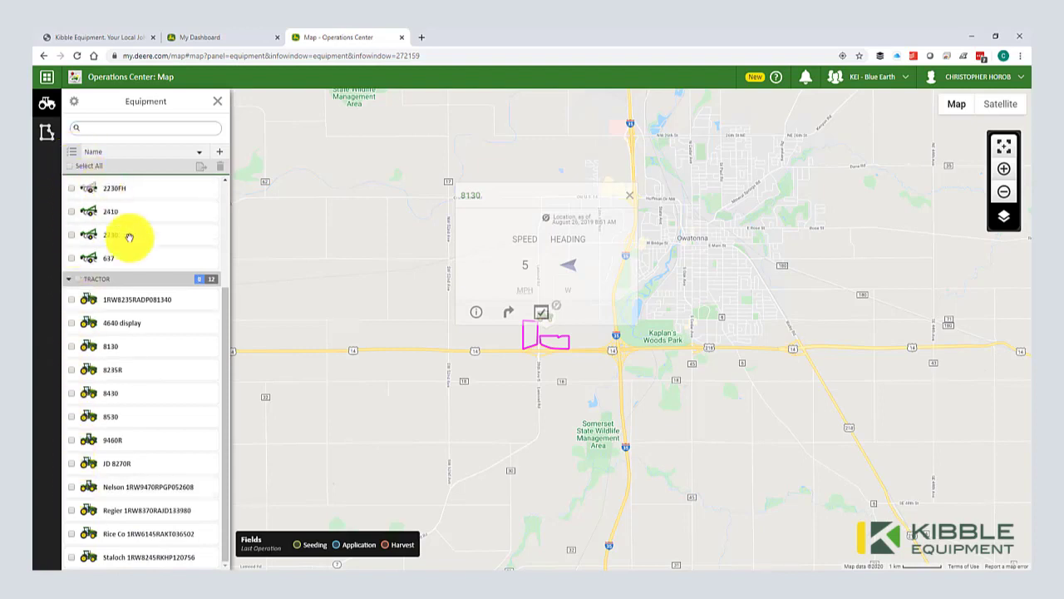
drag(221, 384, 223, 240)
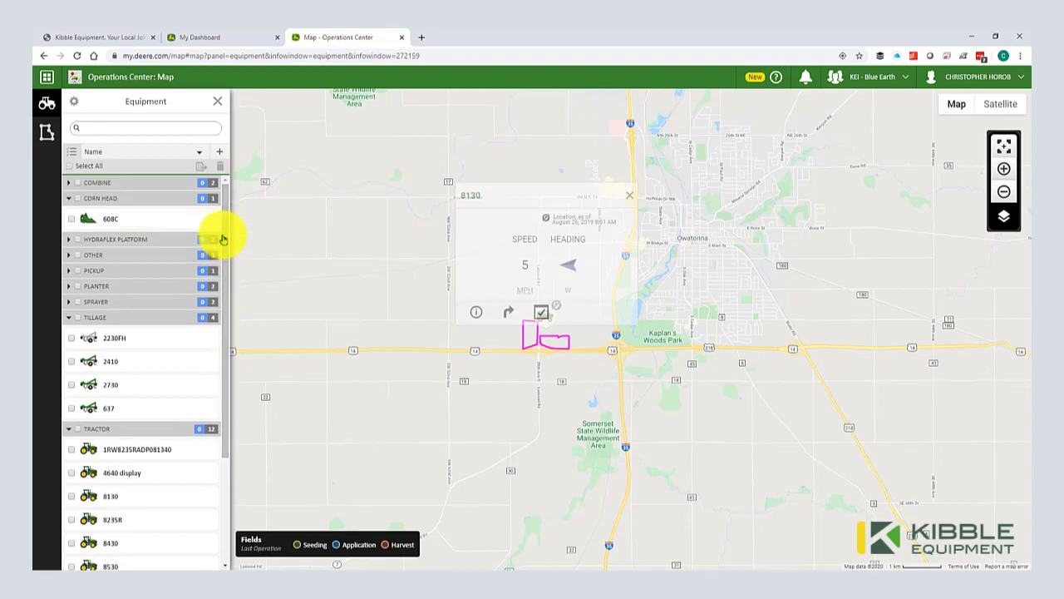
click(72, 153)
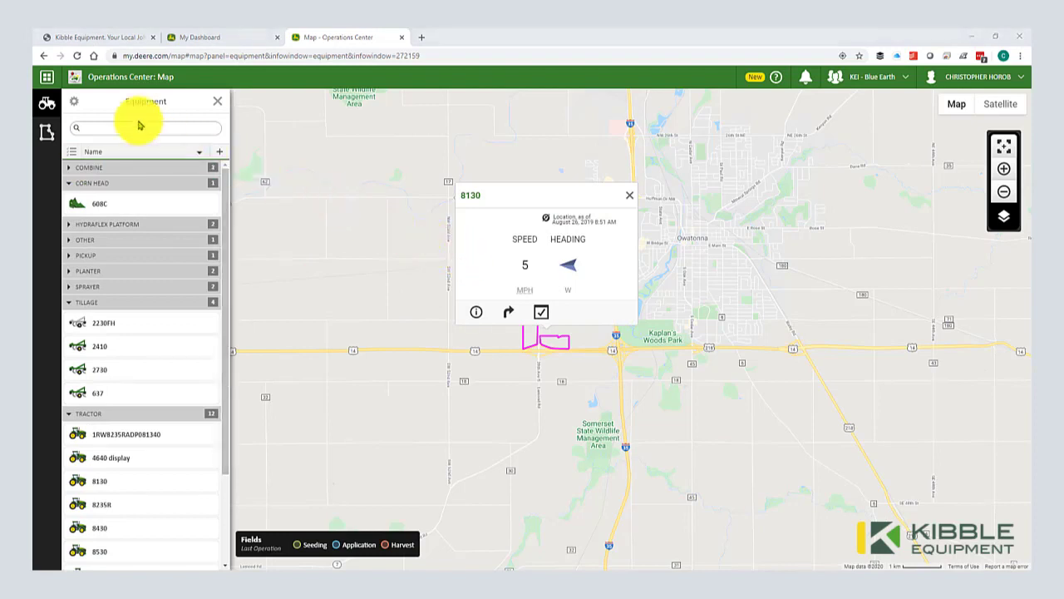
Step: Search the tools for 'pro' and open Product Manager with its 49 products
click(46, 83)
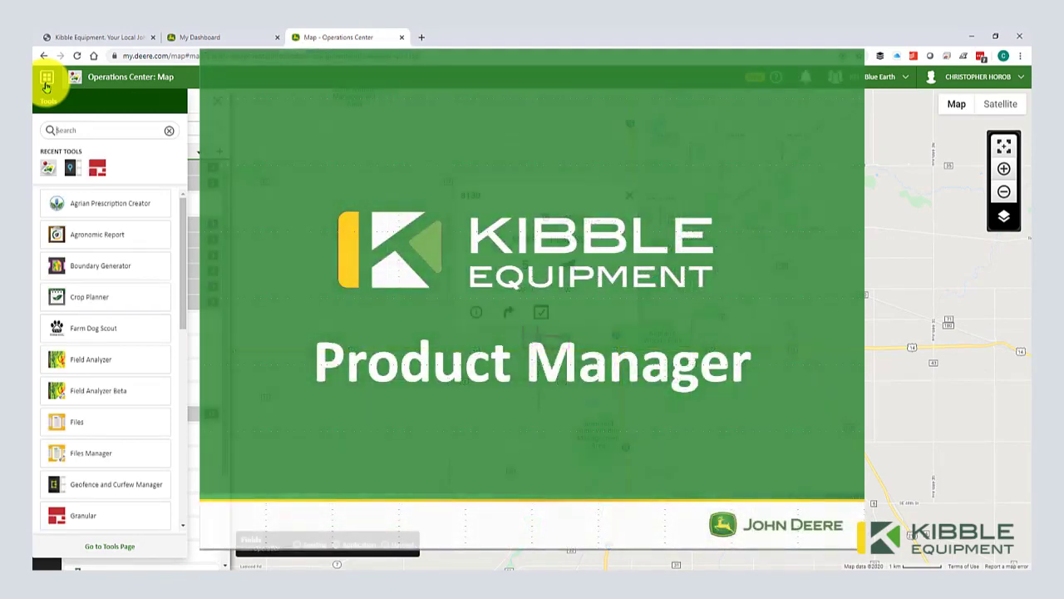
text(pro)
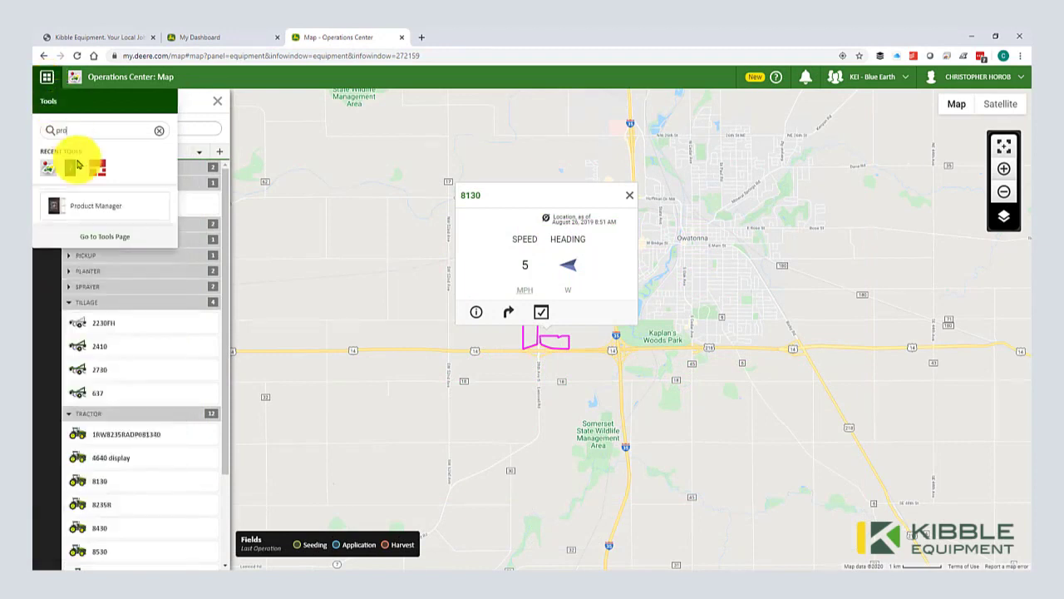
click(95, 208)
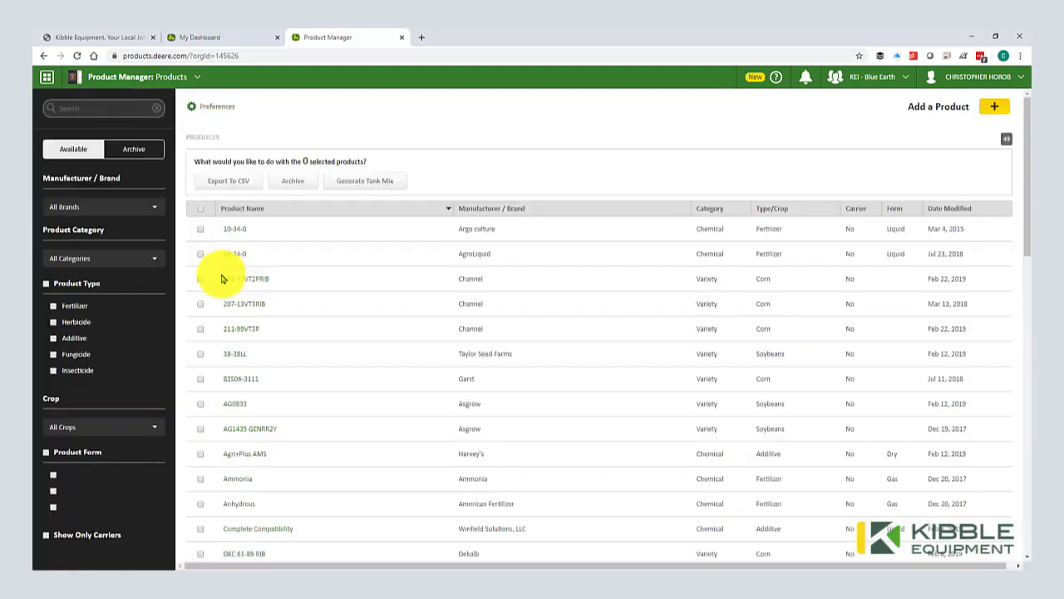
scroll(290, 397, down, 2)
scroll(291, 399, up, 2)
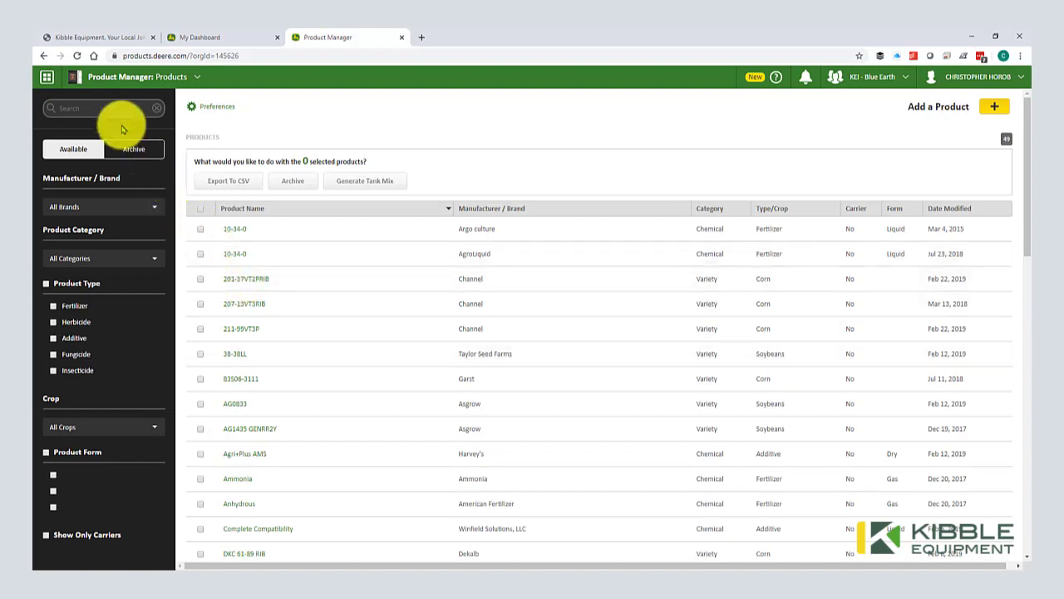
click(110, 110)
text(bion)
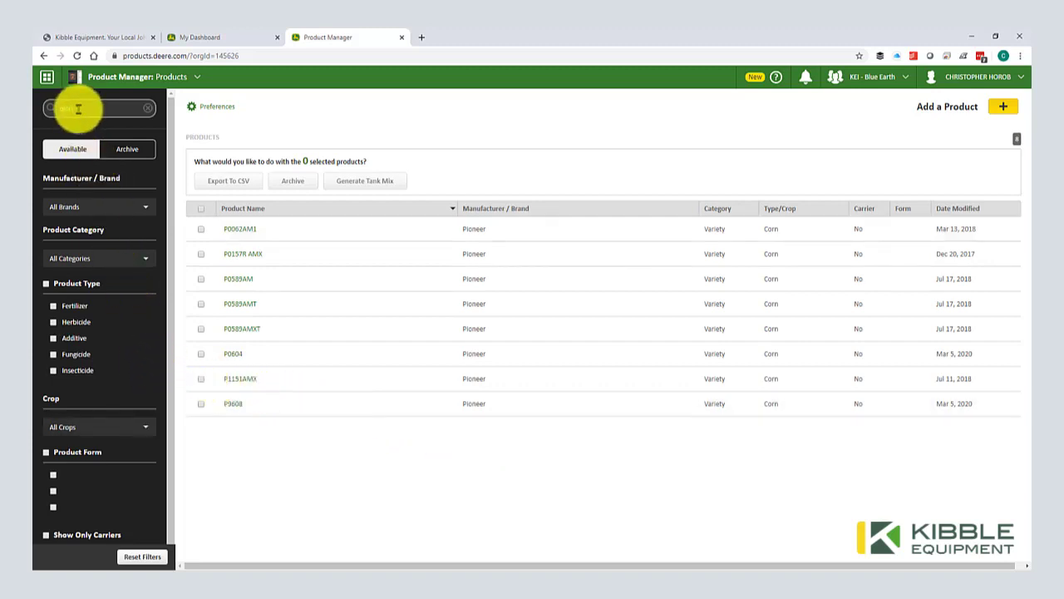
key(BackSpace)
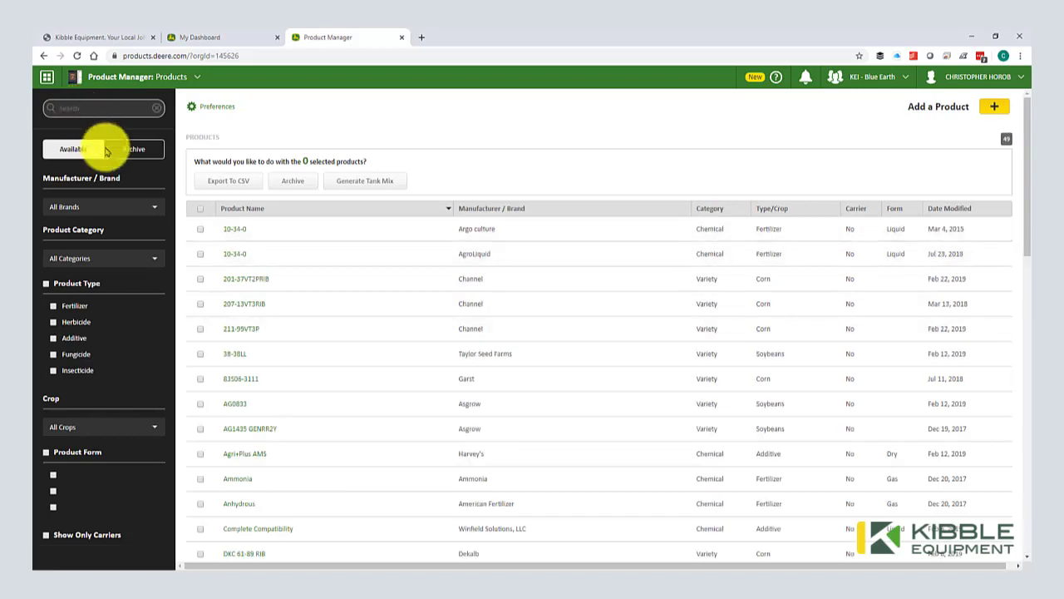
click(200, 278)
click(201, 304)
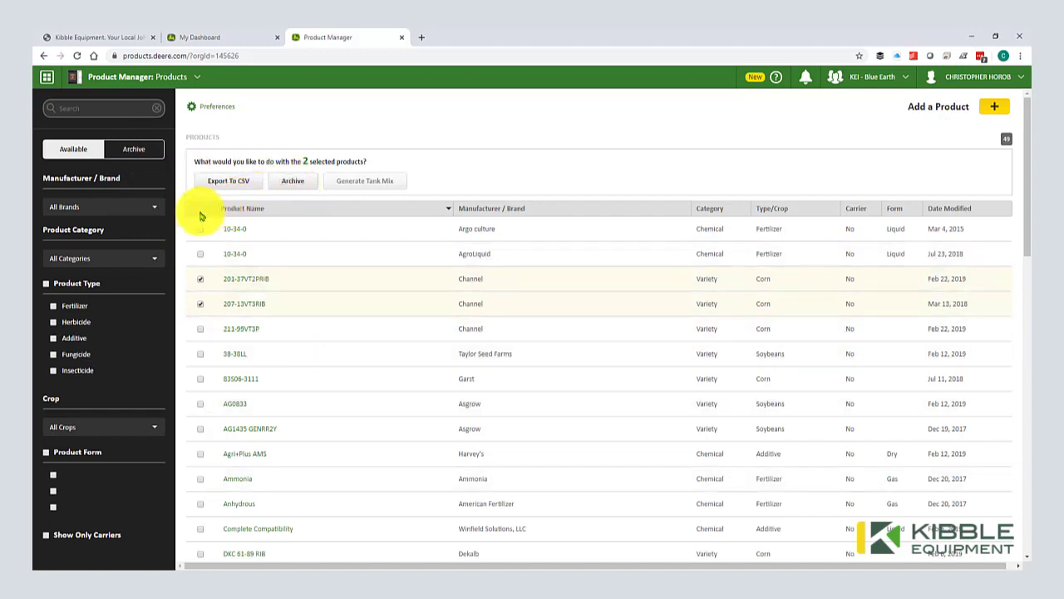
click(201, 210)
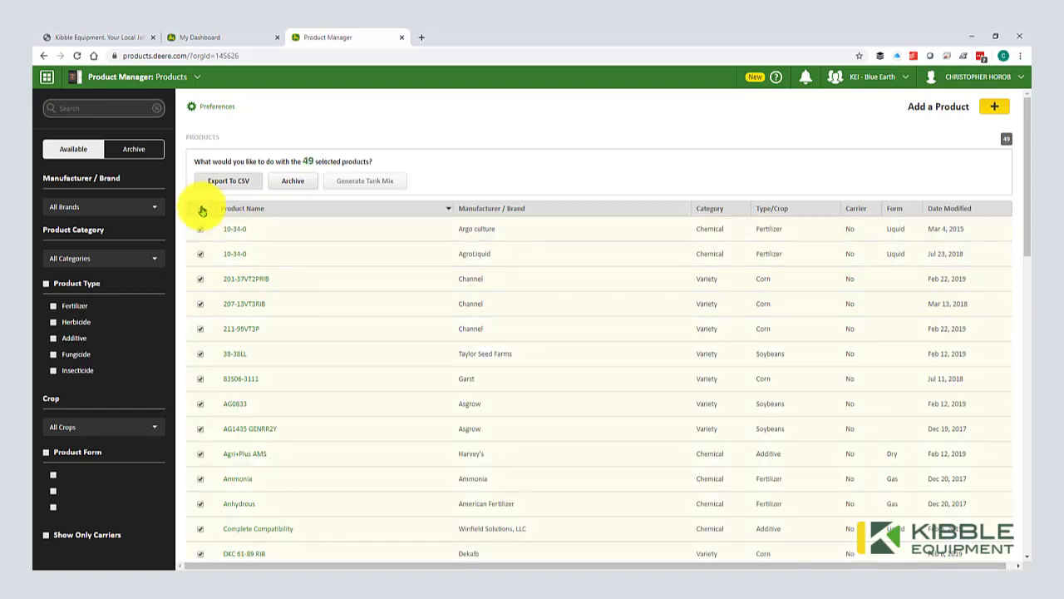
click(201, 212)
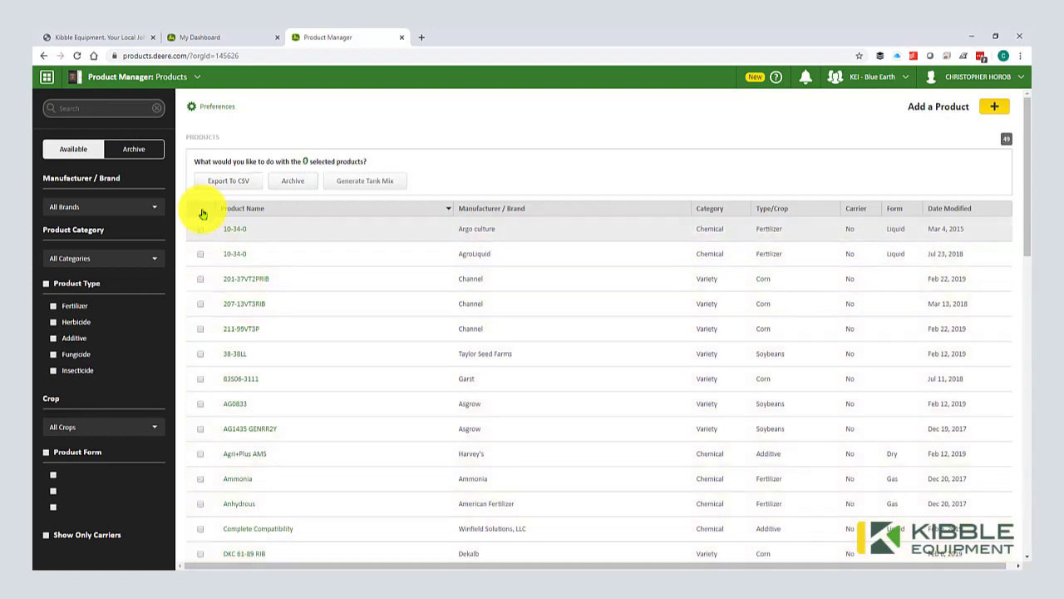
Step: Start adding a product with Category Variety and Type/Crop Corn
click(993, 108)
click(387, 142)
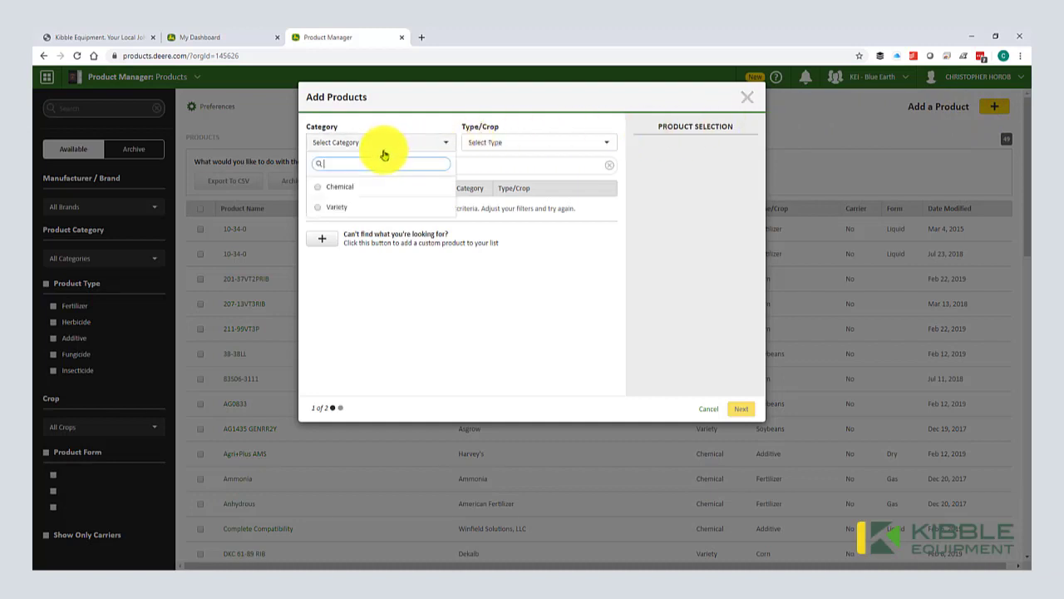
click(362, 207)
click(545, 144)
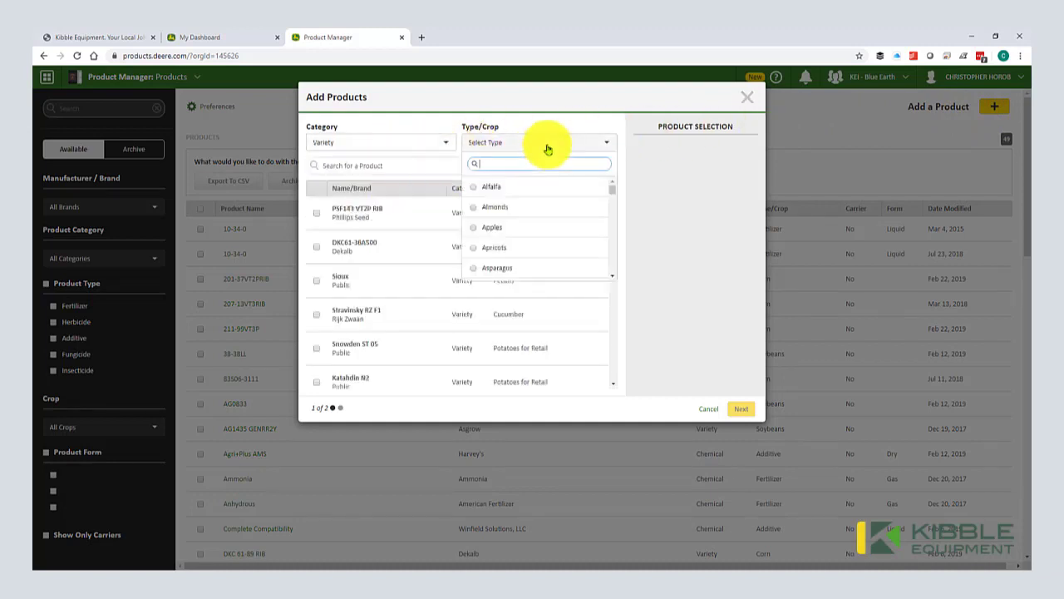
text(corn)
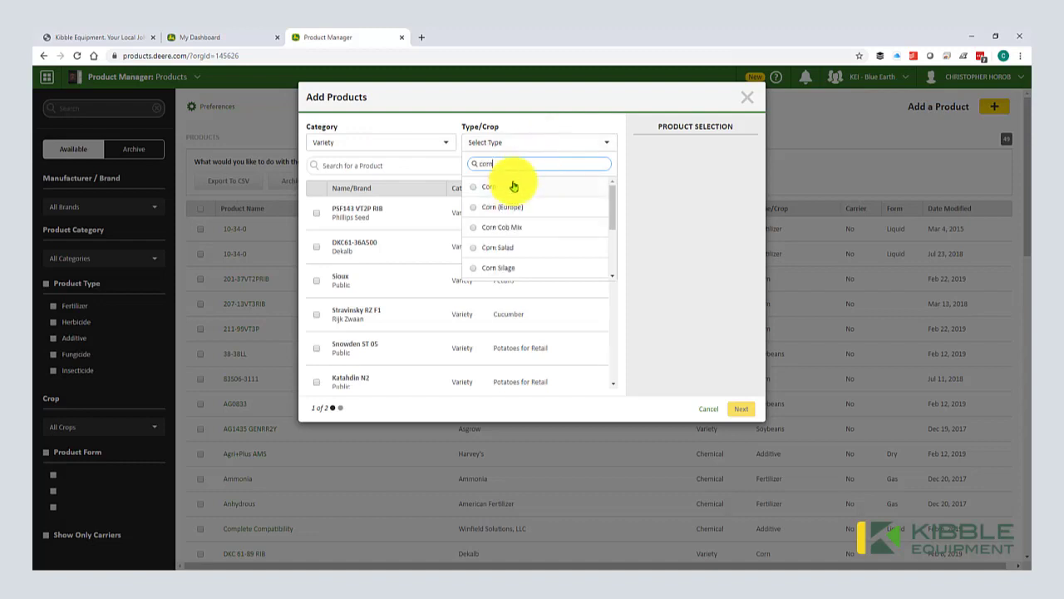
click(488, 185)
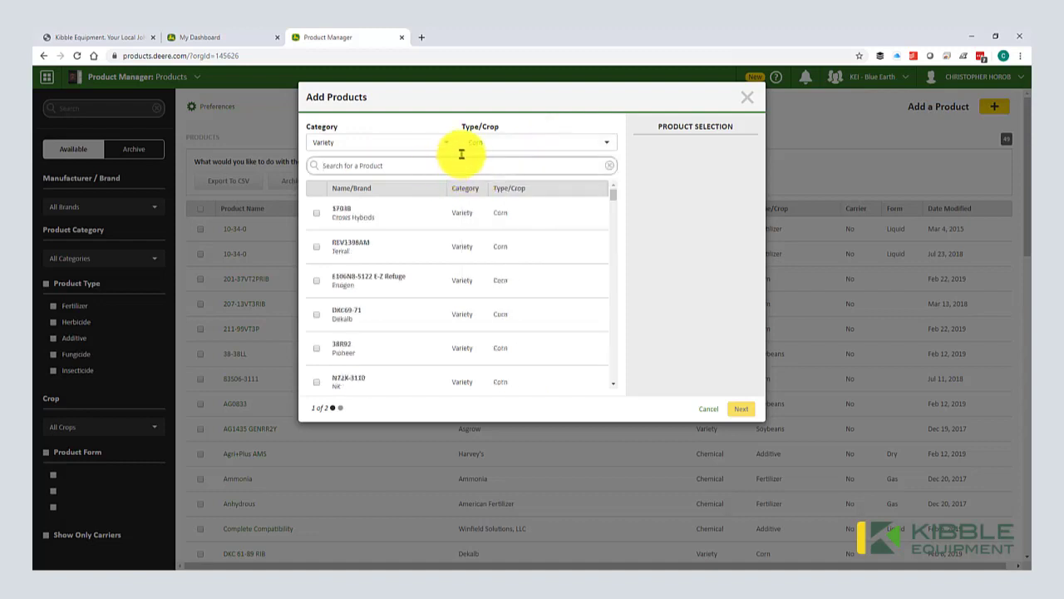
Step: Pick the corn varieties P0306Q and DKC54-38 SSRIB from the search results
text(P0306)
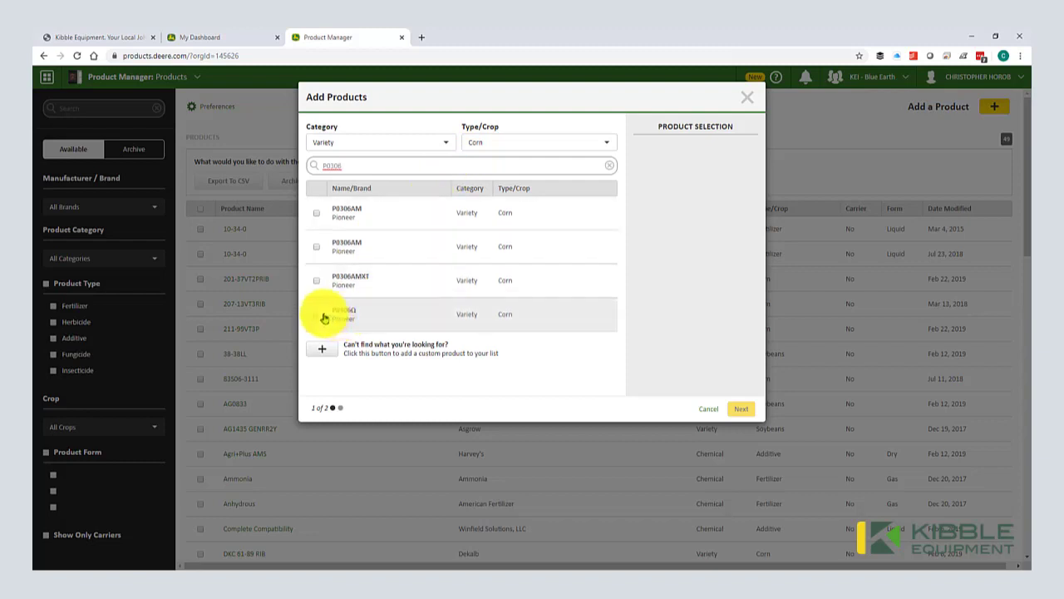
click(322, 316)
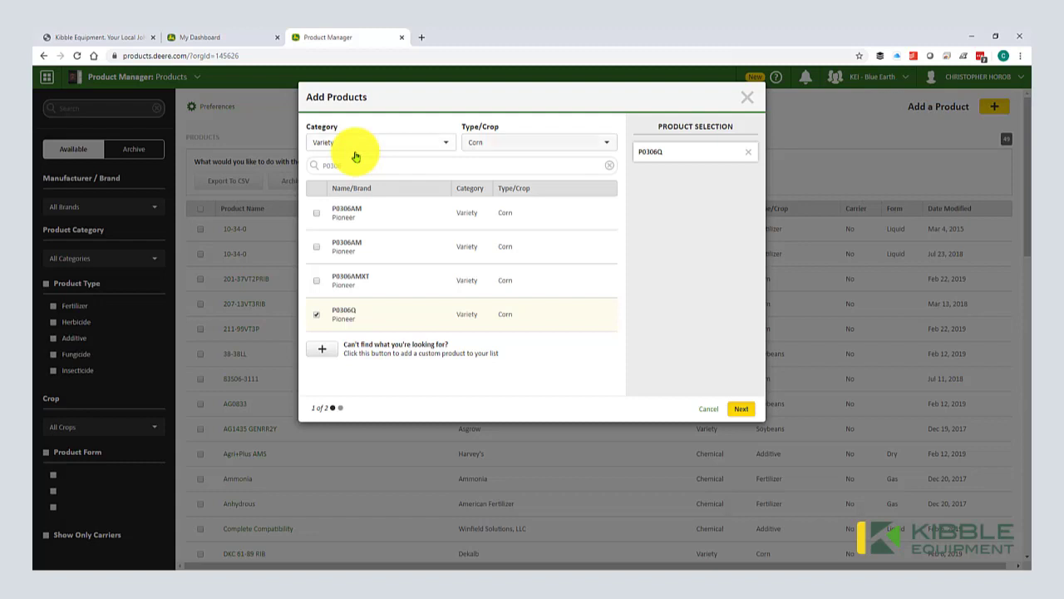
double_click(478, 168)
key(BackSpace)
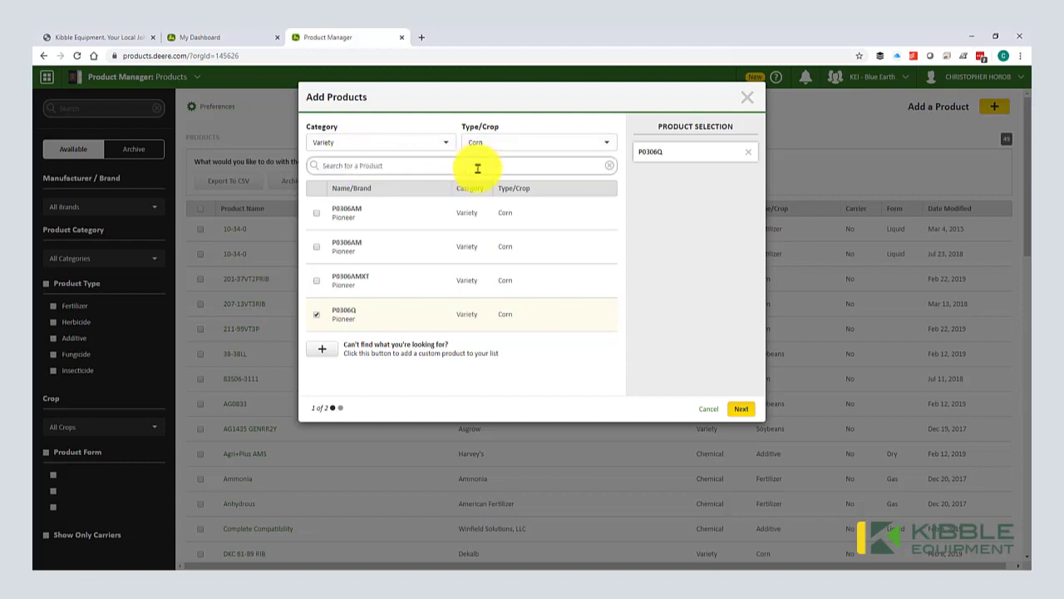
text(54-38)
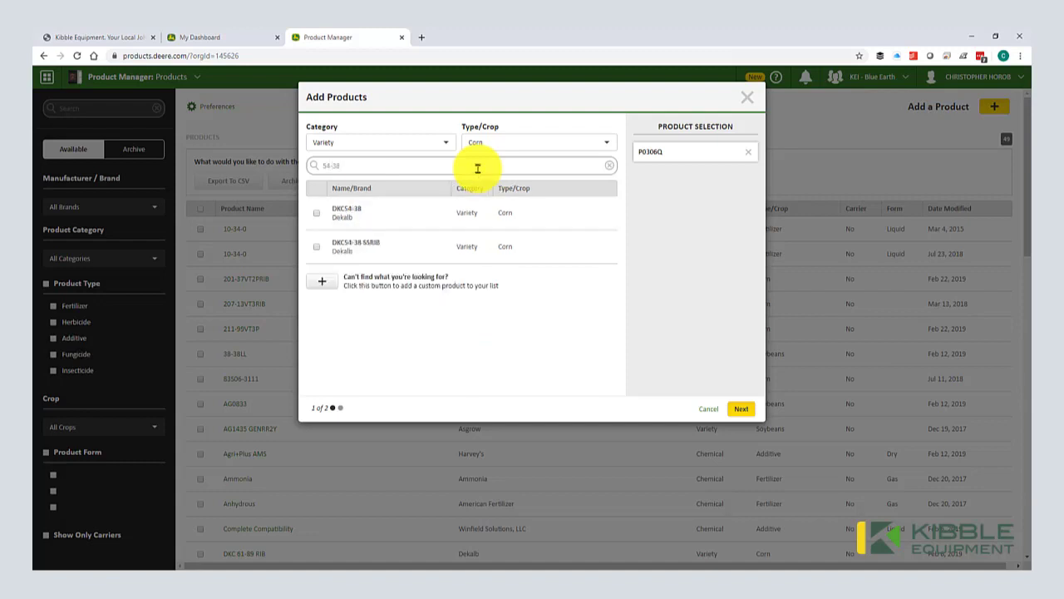
click(317, 244)
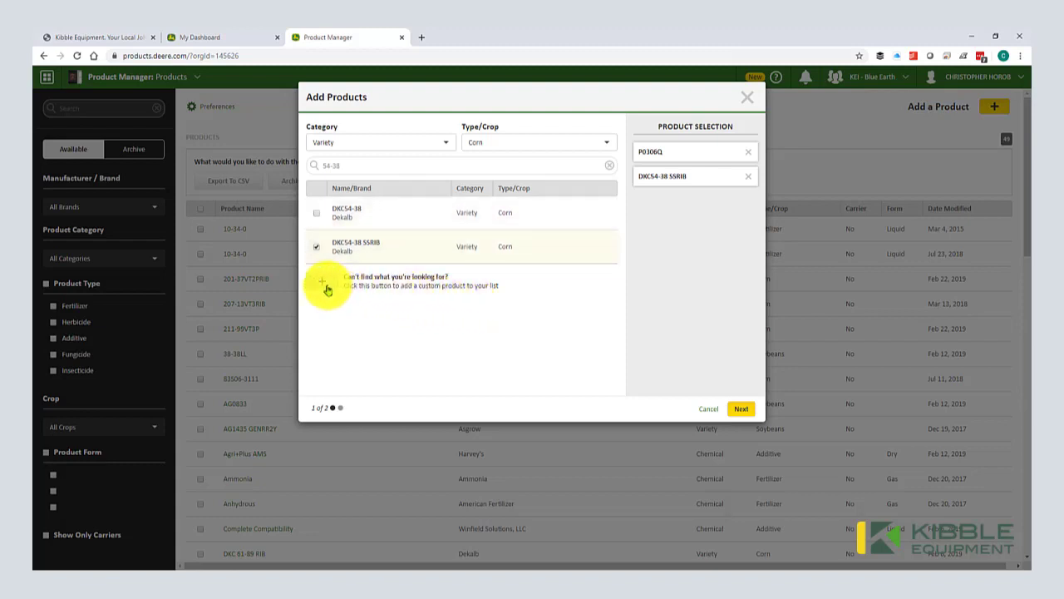
Step: Continue to the product details and save the two new corn varieties
click(736, 410)
scroll(613, 391, down, 2)
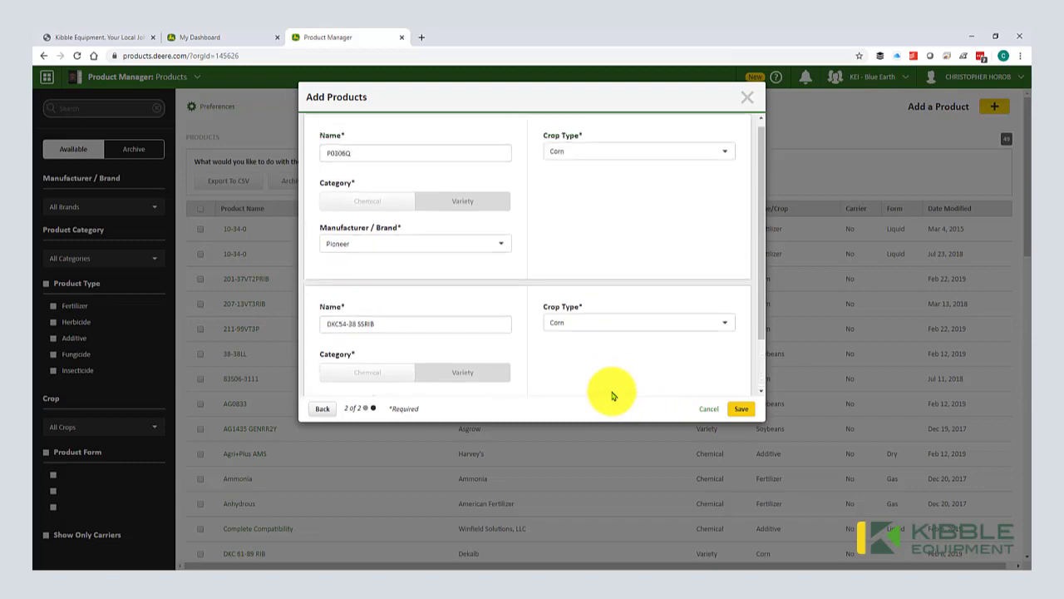
scroll(613, 395, down, 2)
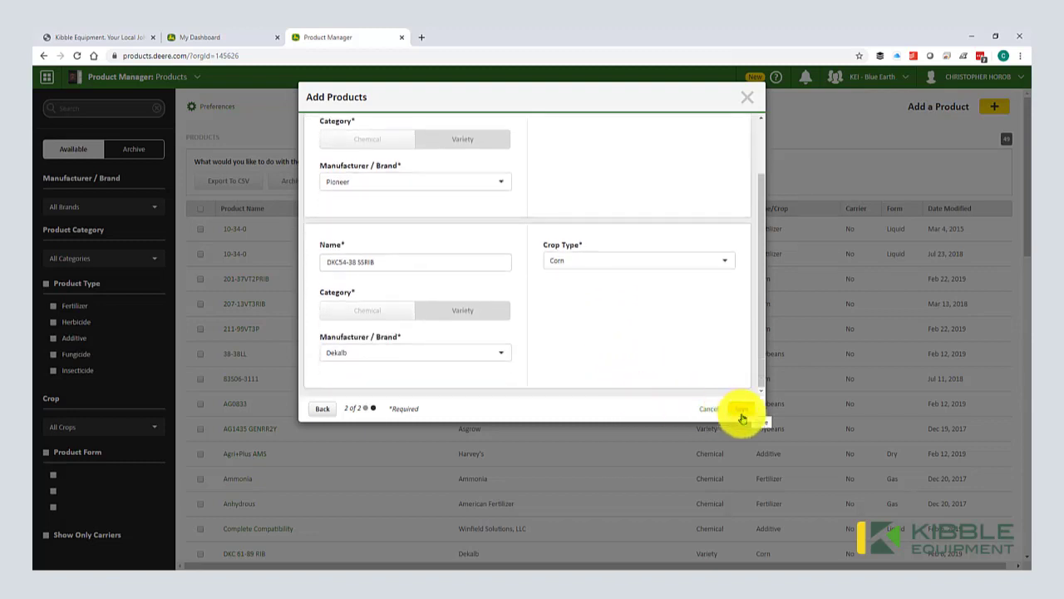
click(742, 416)
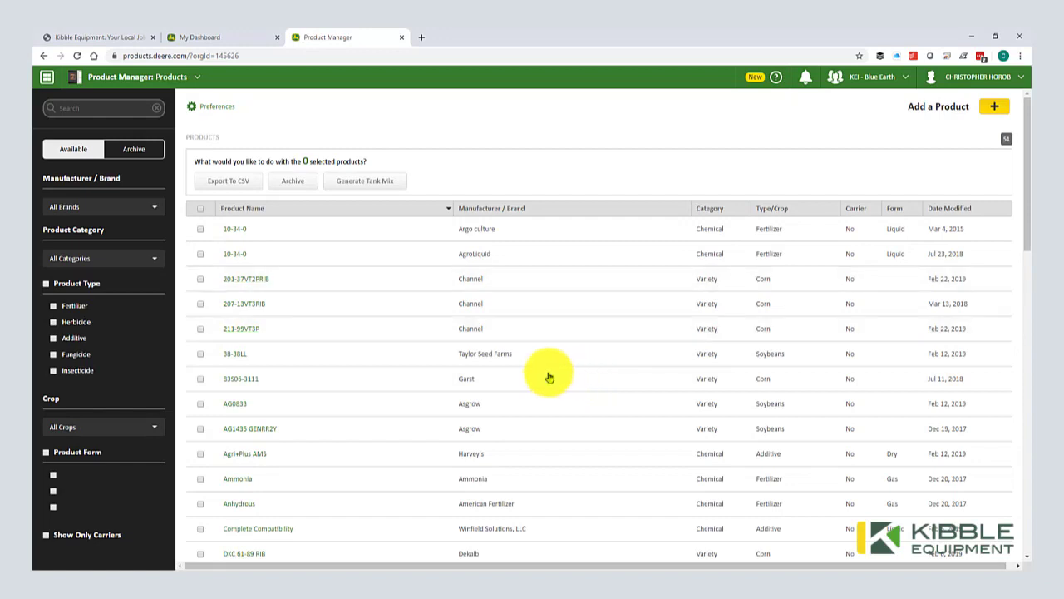
Step: Filter to Herbicide products, toggle the flexstar and Roundup rows, then switch to Tank Mixes
click(73, 321)
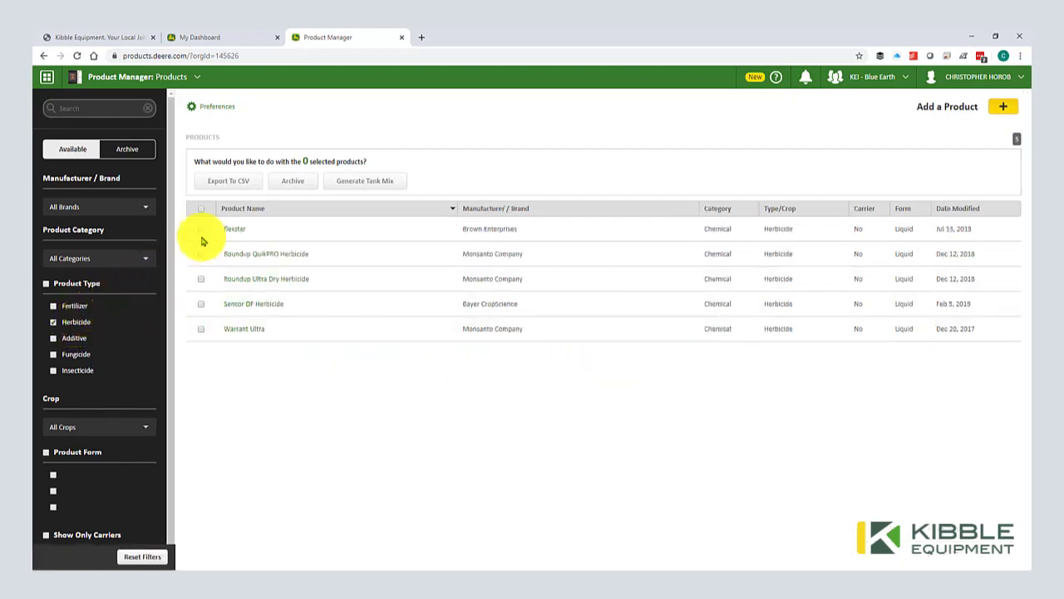
click(202, 233)
click(201, 256)
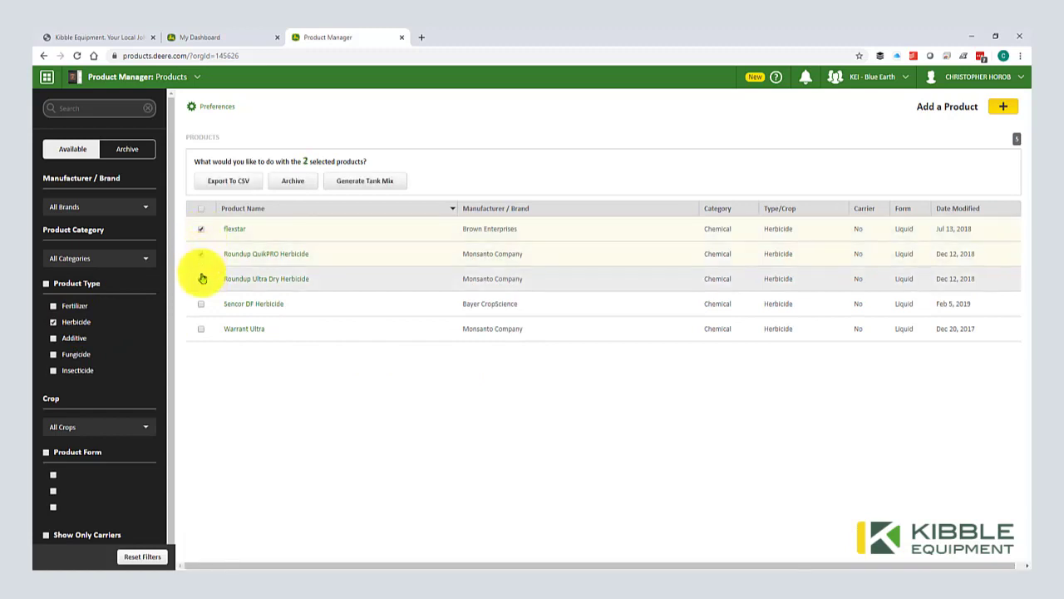
click(201, 279)
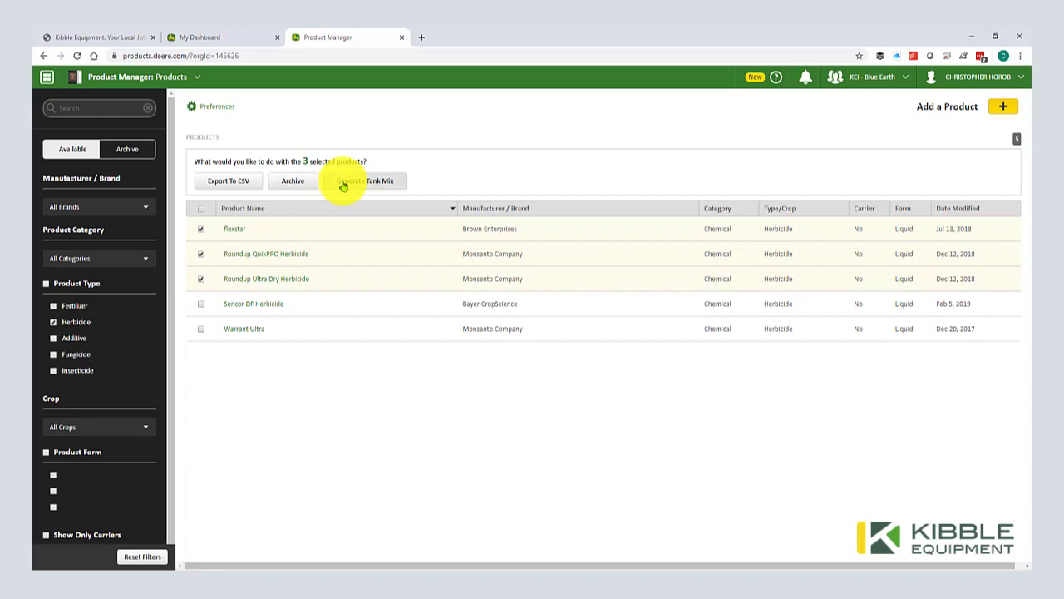
click(201, 229)
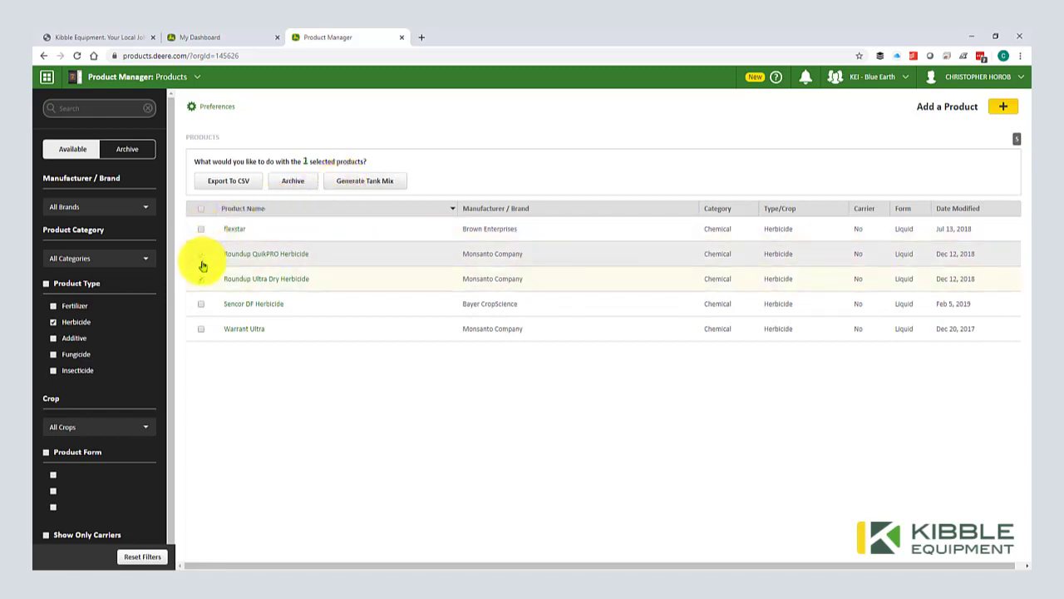
click(202, 263)
click(202, 276)
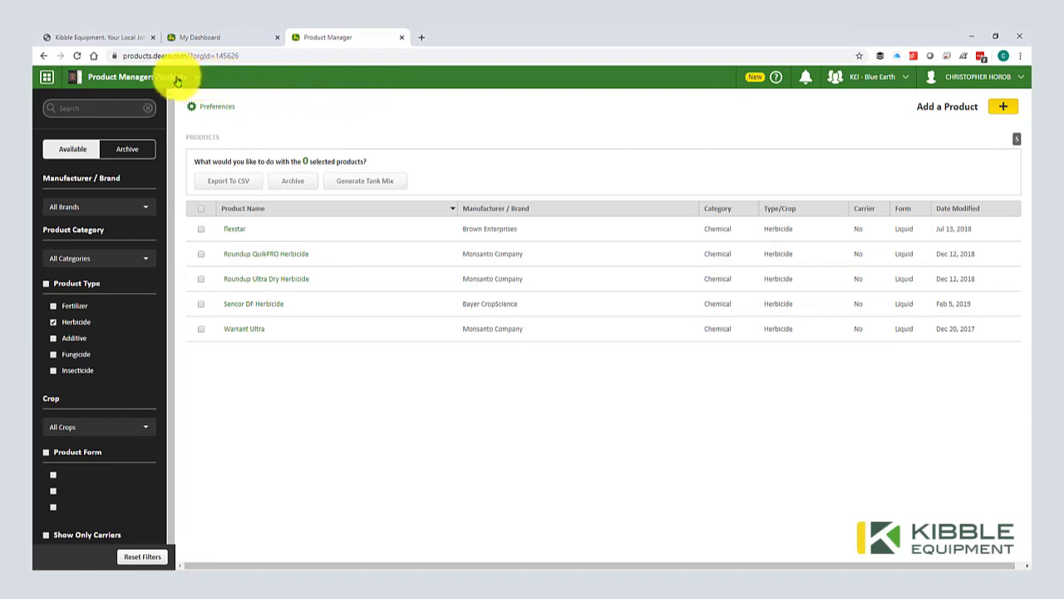
click(176, 80)
click(88, 145)
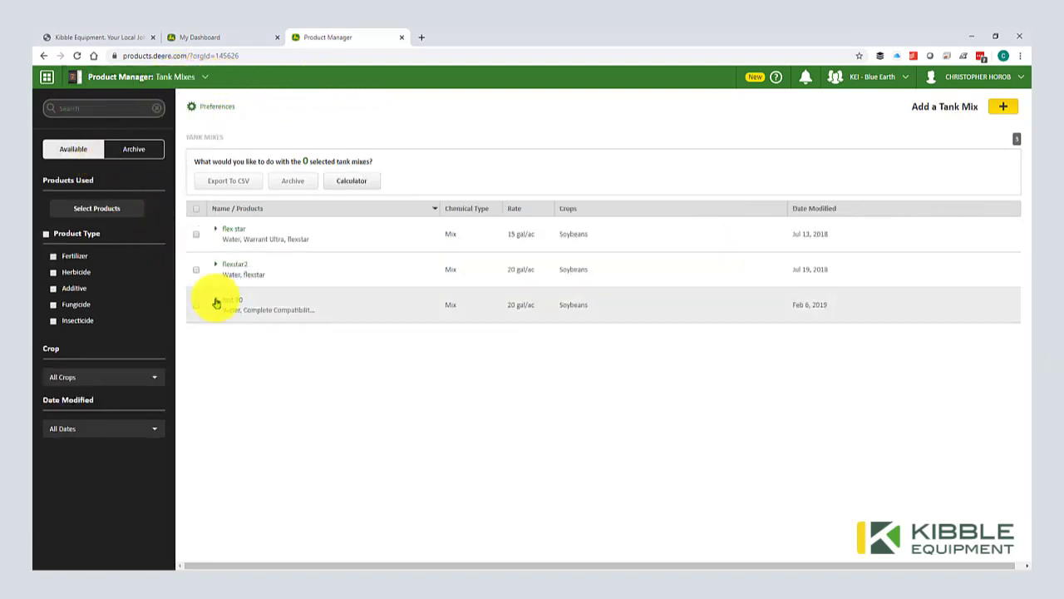
Step: Expand the test 90 and flexstar2 tank mixes, view test 90's details, and open the tools list
click(215, 300)
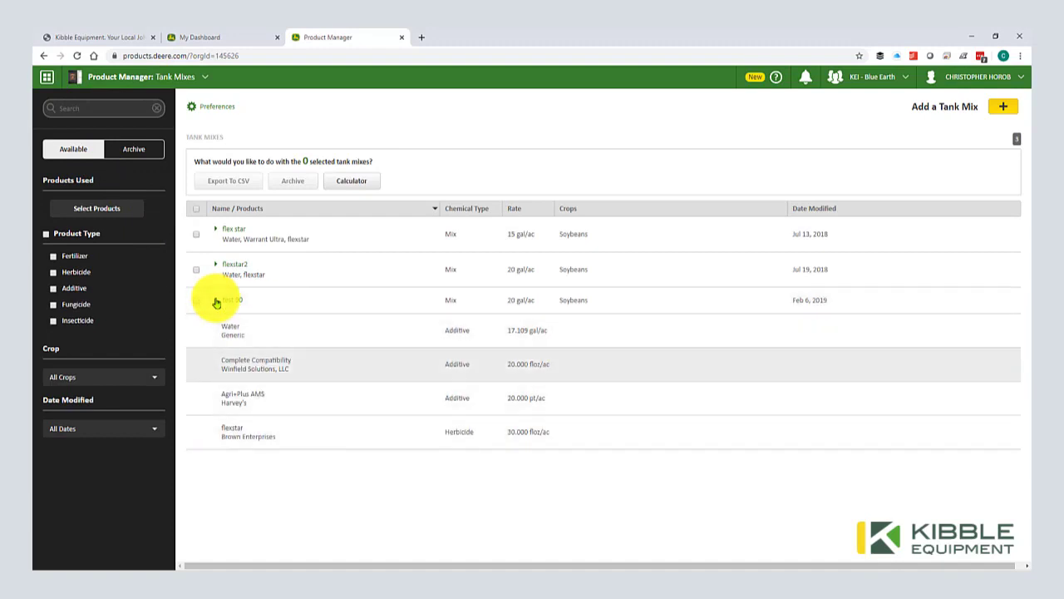
click(215, 266)
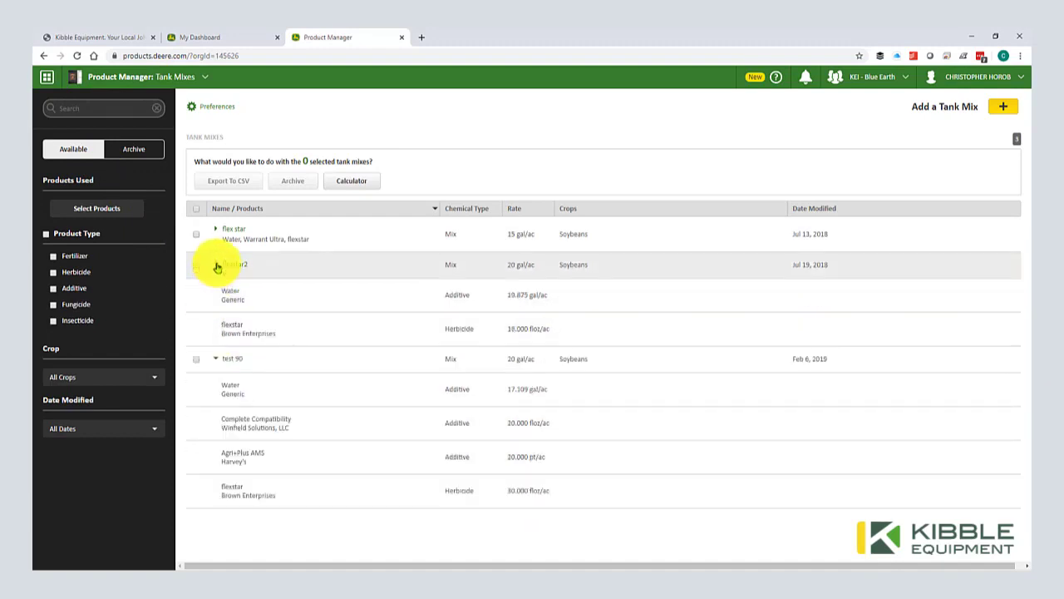
click(197, 359)
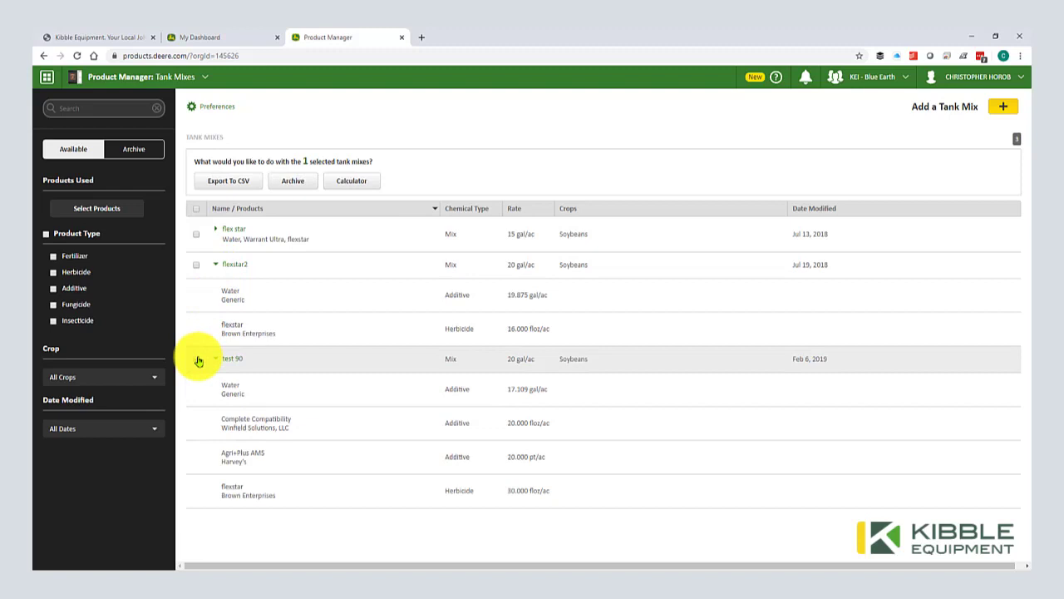
click(197, 359)
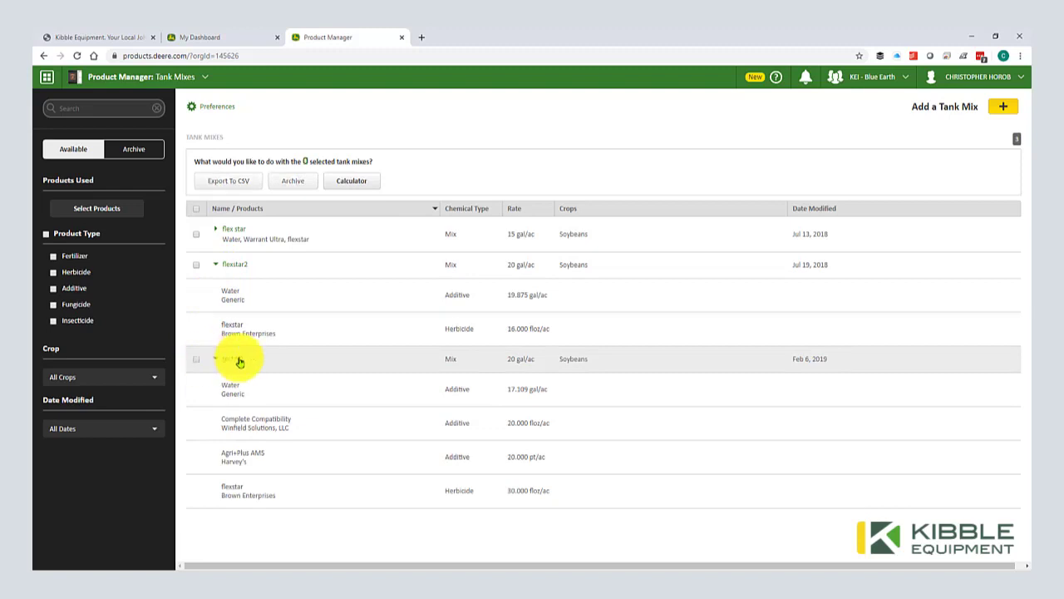
click(239, 362)
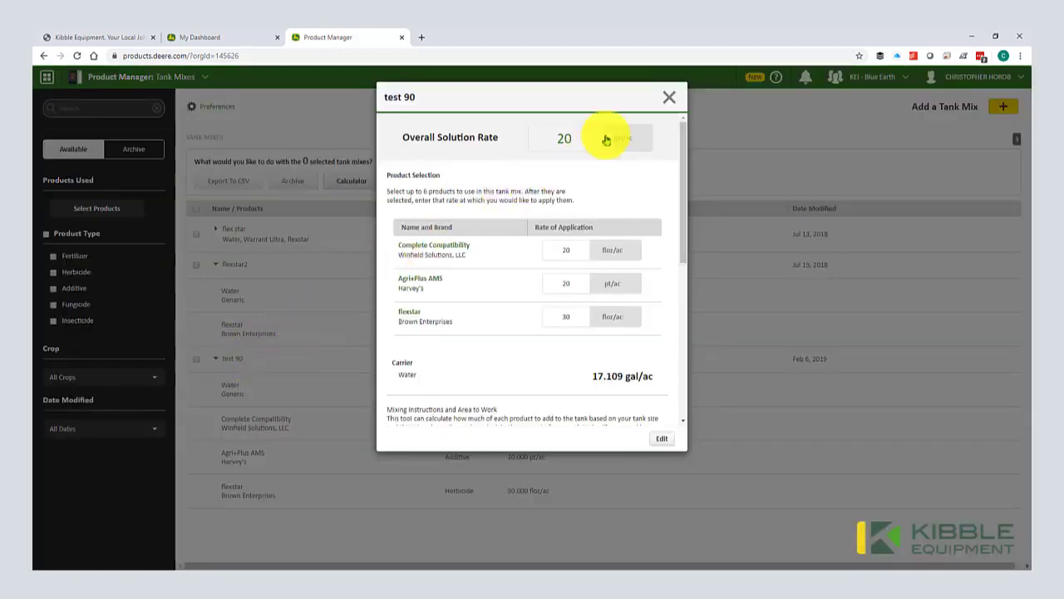
click(669, 97)
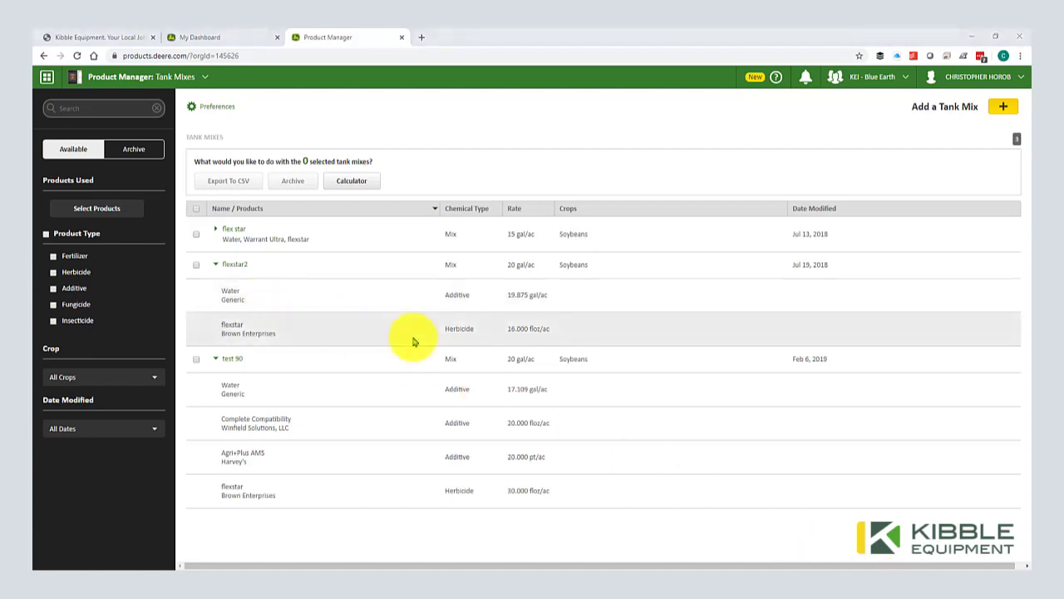
click(47, 77)
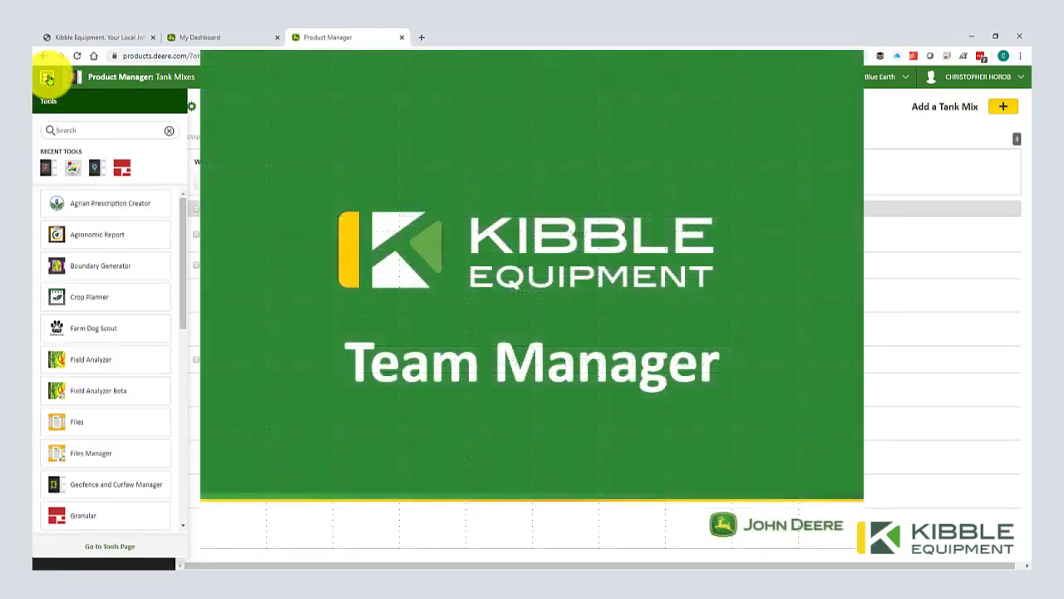
Step: Search the tools for 'team' and open Team Manager for KEI - Blue Earth
text(team)
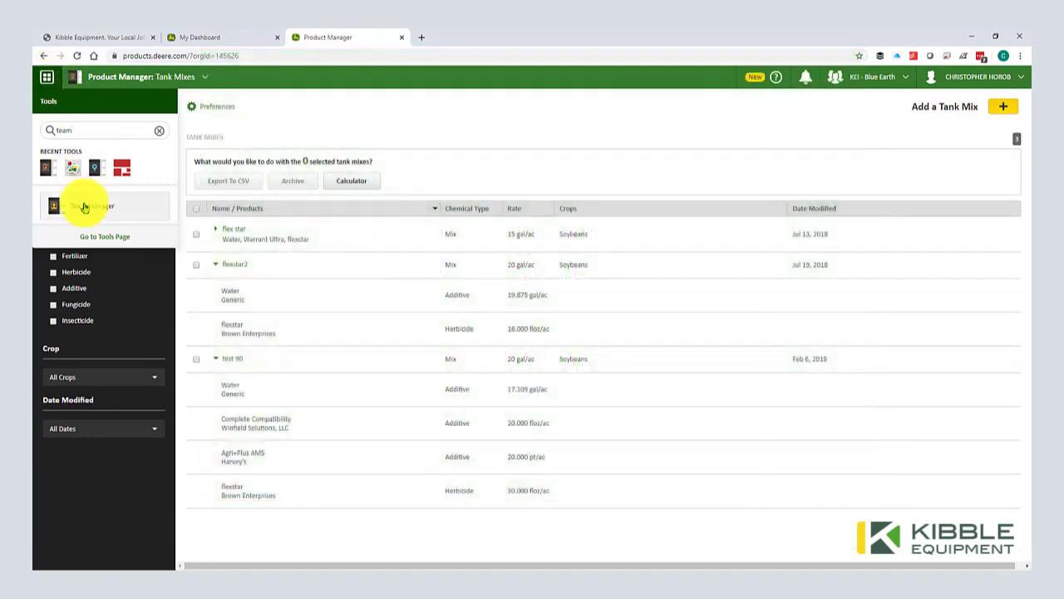
click(83, 206)
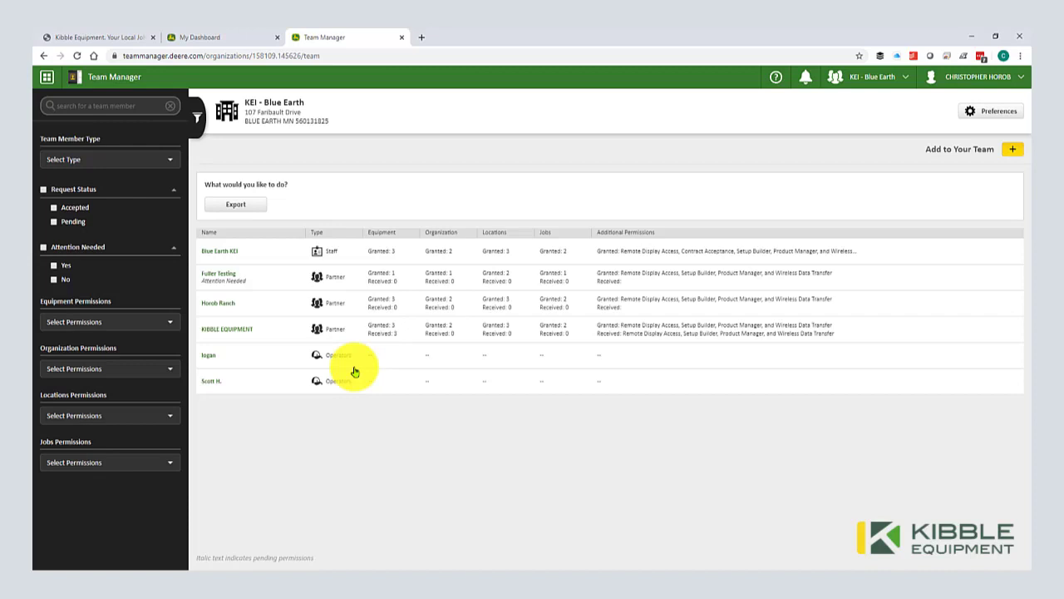
Step: Start adding a partner to the team from the add-member menu
click(1012, 154)
click(1010, 155)
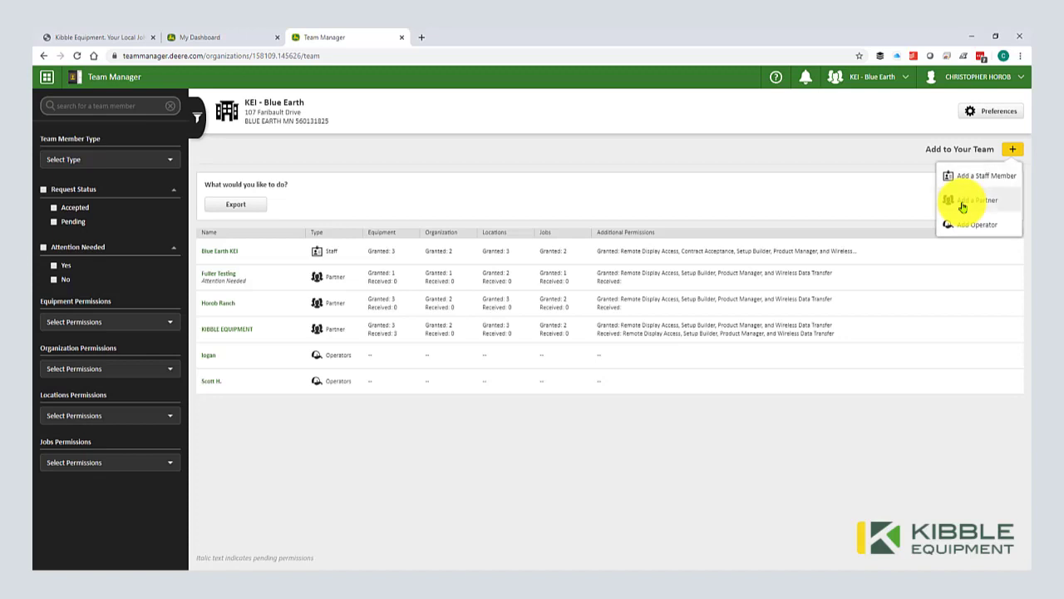
click(971, 204)
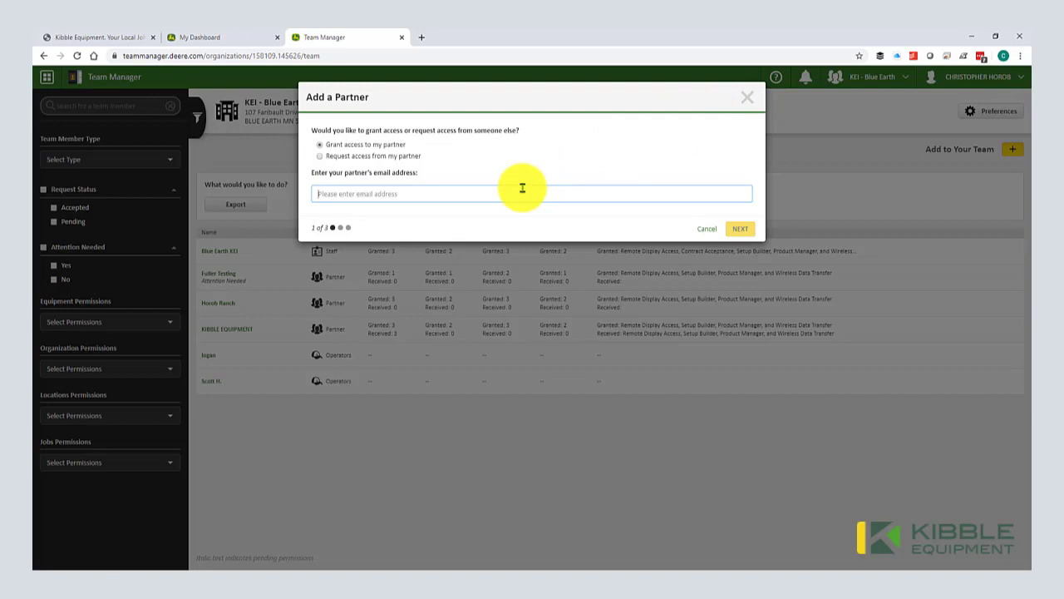
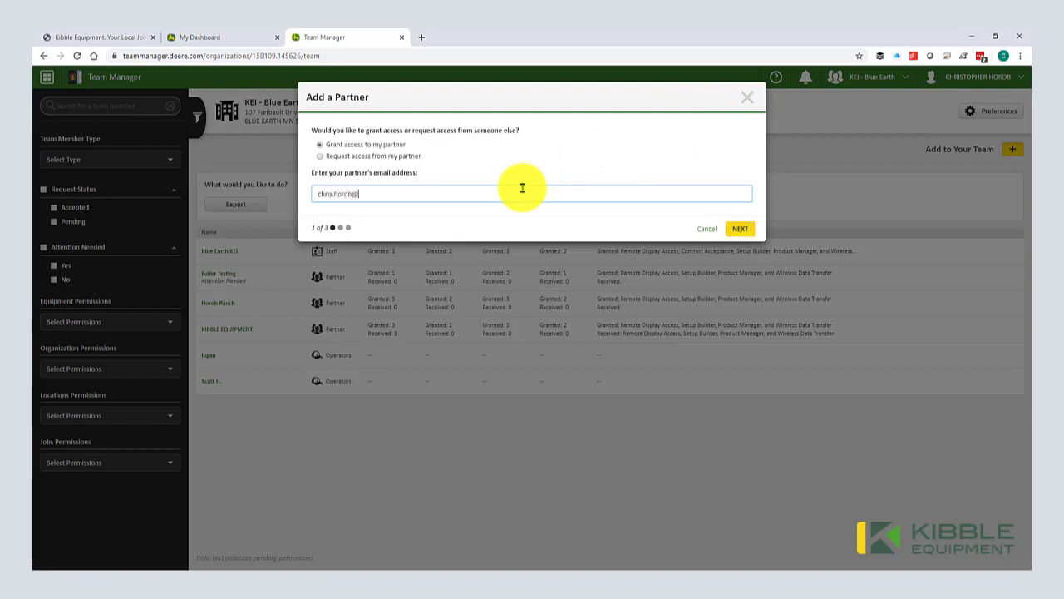
Step: Enter the partner's e-mail address, fixing a typo, and continue to the permissions page
click(740, 228)
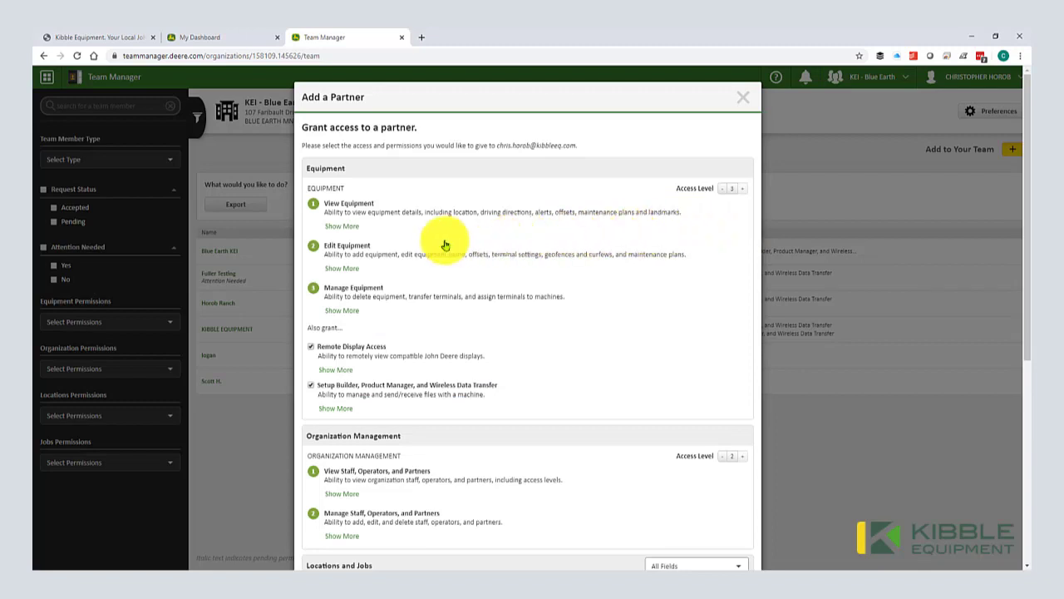
scroll(499, 512, down, 5)
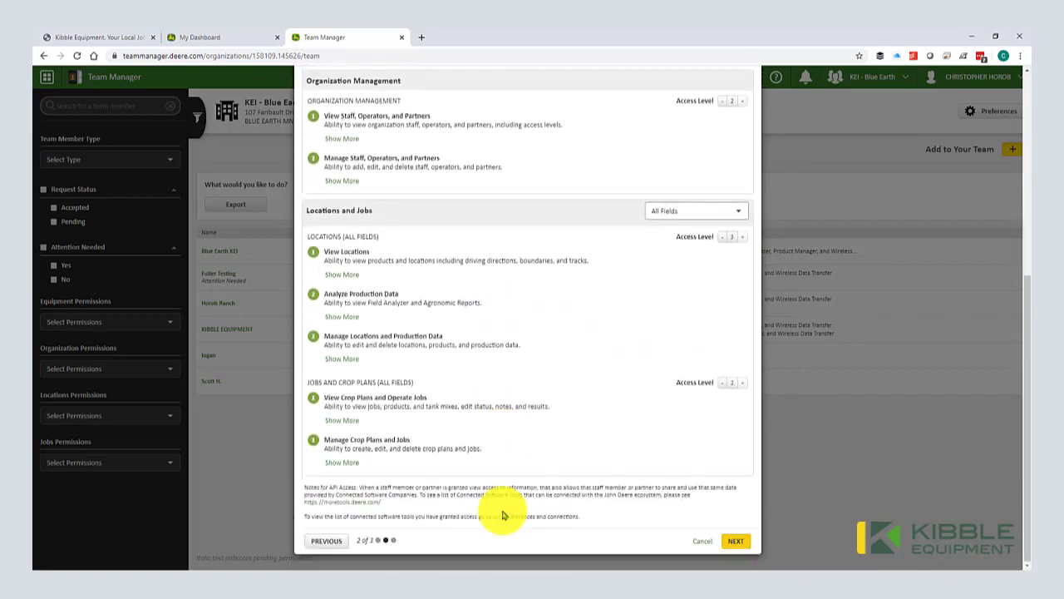
scroll(499, 507, up, 1)
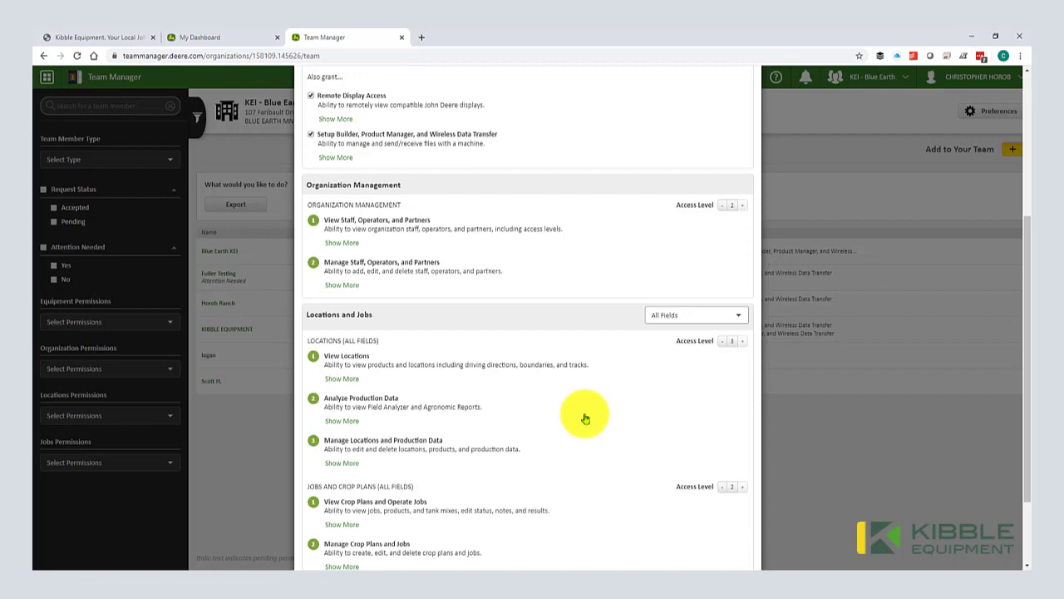
scroll(551, 304, up, 3)
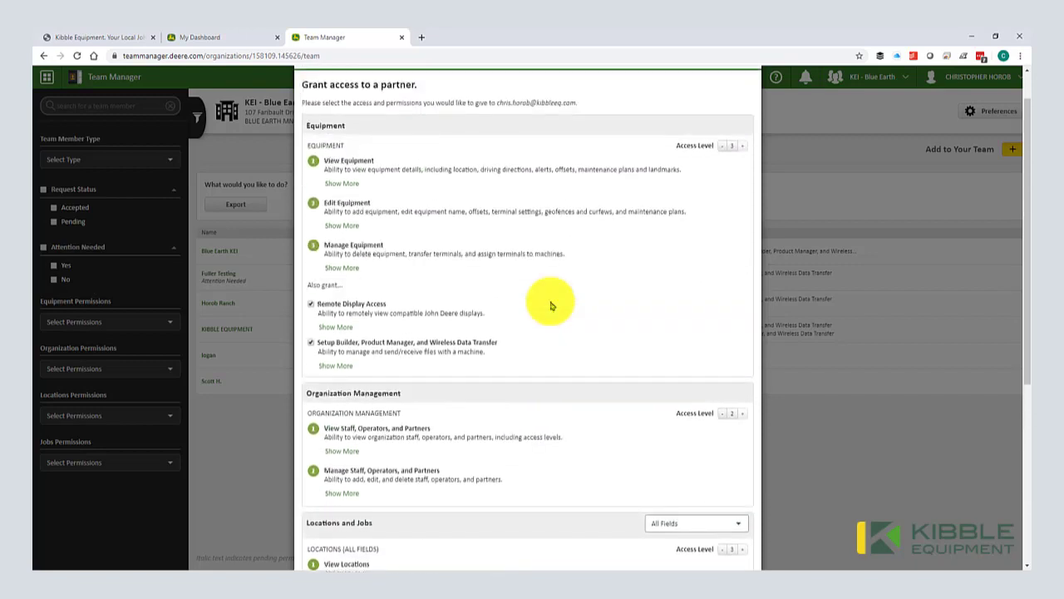
scroll(613, 368, down, 2)
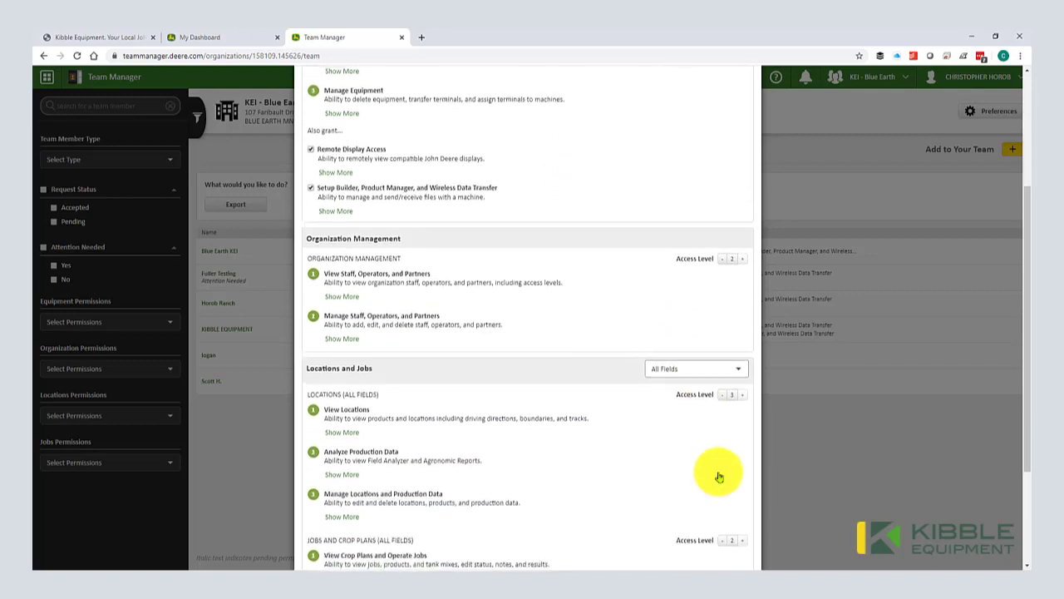
scroll(718, 475, up, 1)
scroll(720, 476, down, 2)
scroll(710, 374, down, 2)
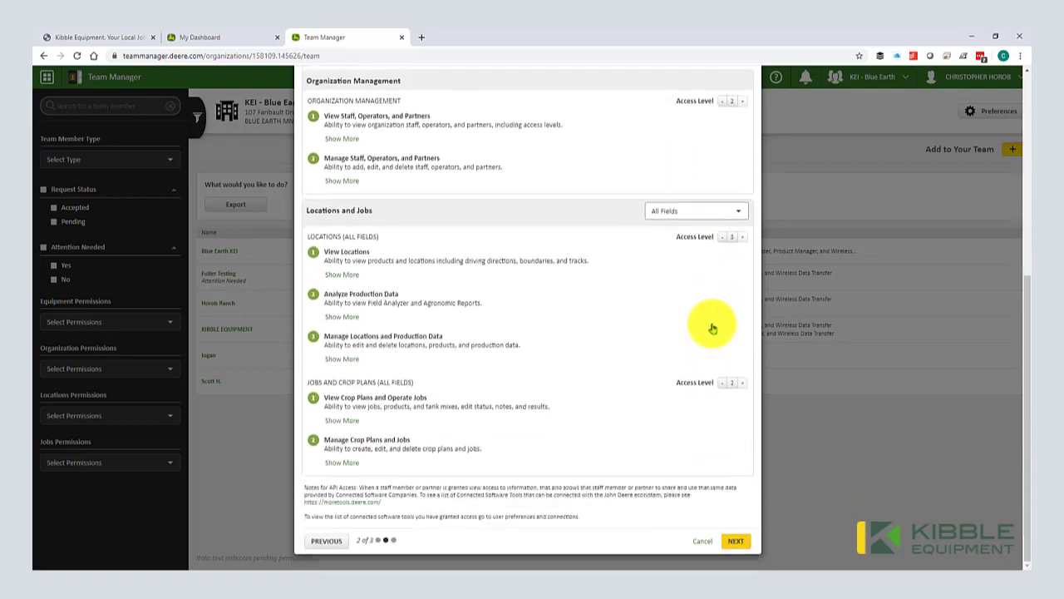
click(708, 212)
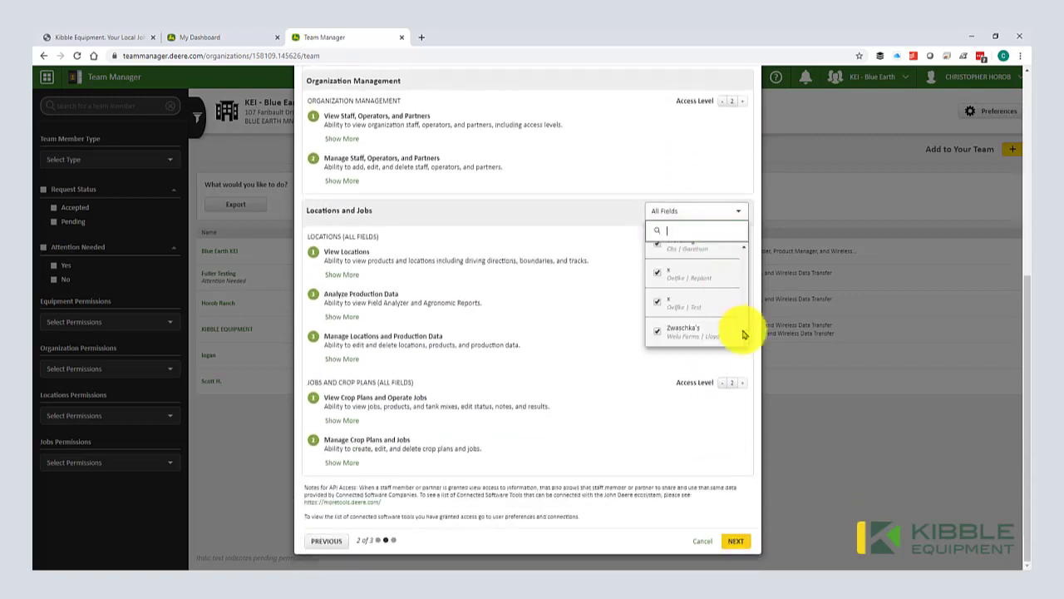
drag(744, 333, 743, 244)
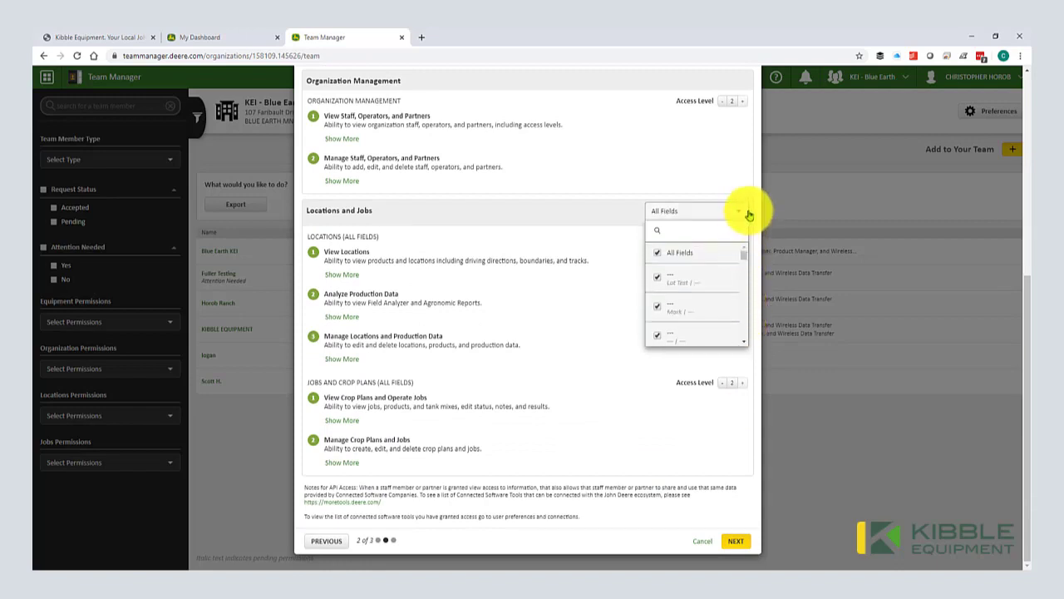
click(743, 218)
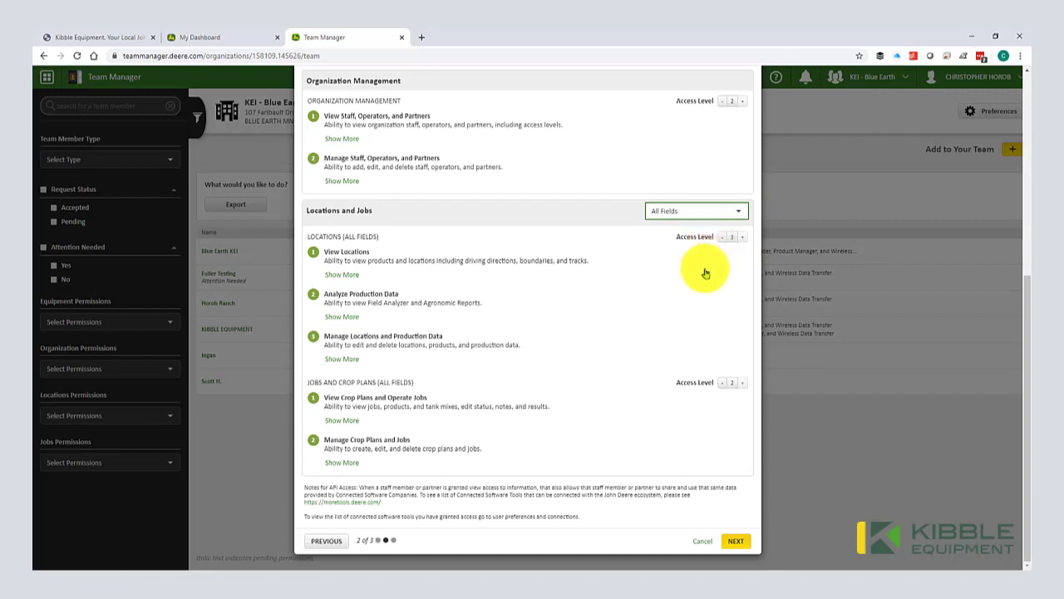
scroll(705, 273, up, 5)
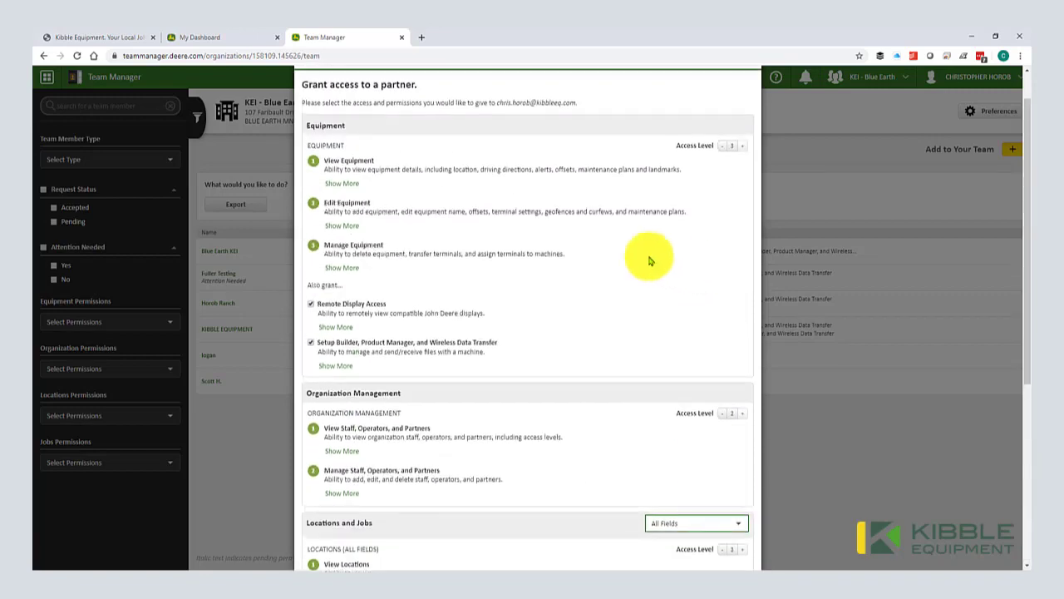
scroll(507, 229, down, 5)
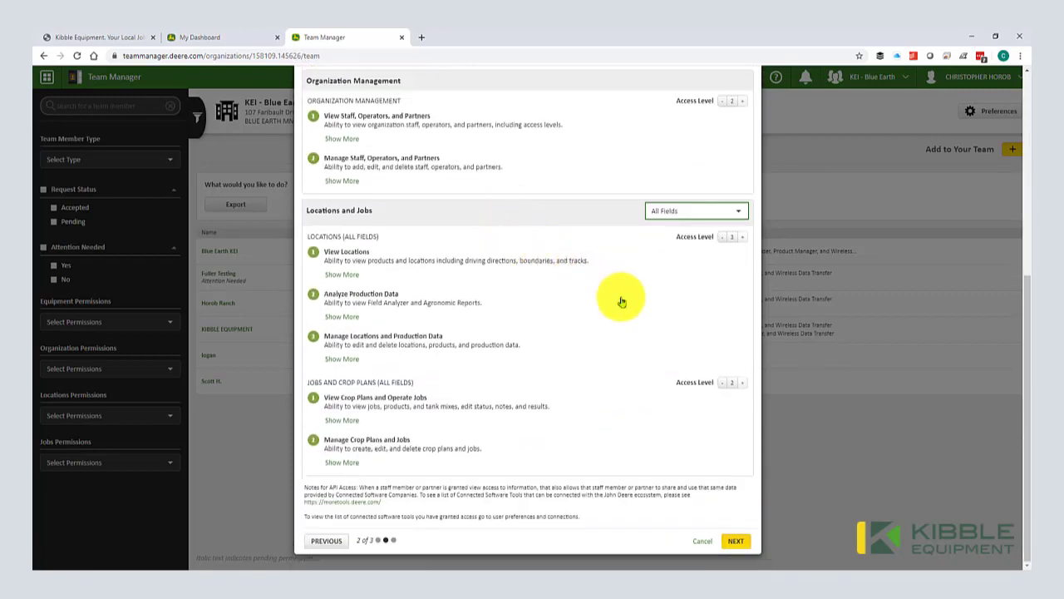
scroll(622, 301, up, 5)
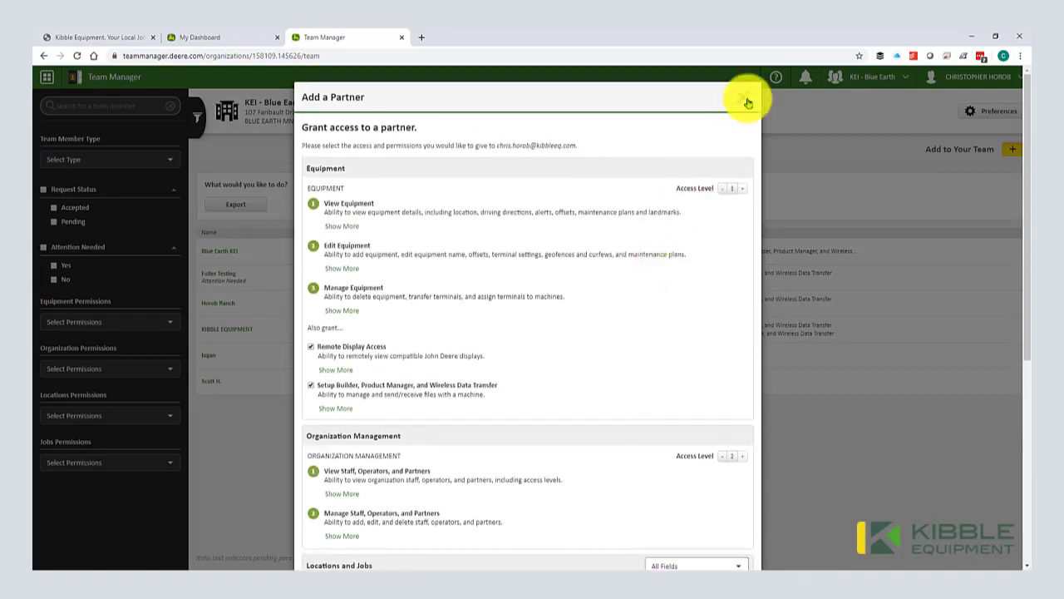
Step: Cancel the partner invitation and start adding an operator instead
click(742, 98)
click(1011, 150)
click(987, 224)
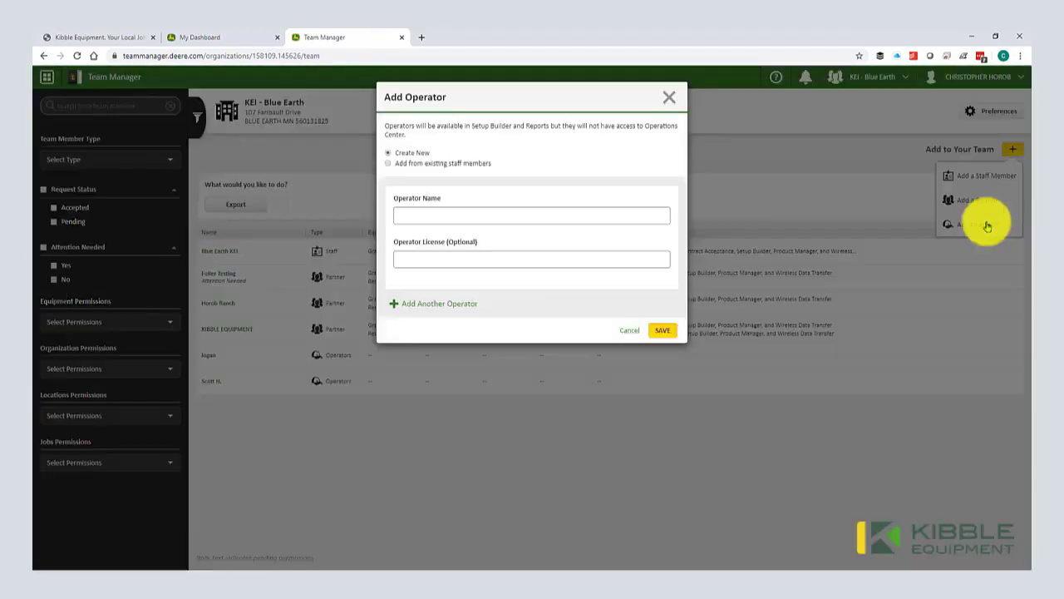
Step: Choose existing staff member Blue Earth KEI as the new operator and save
click(435, 215)
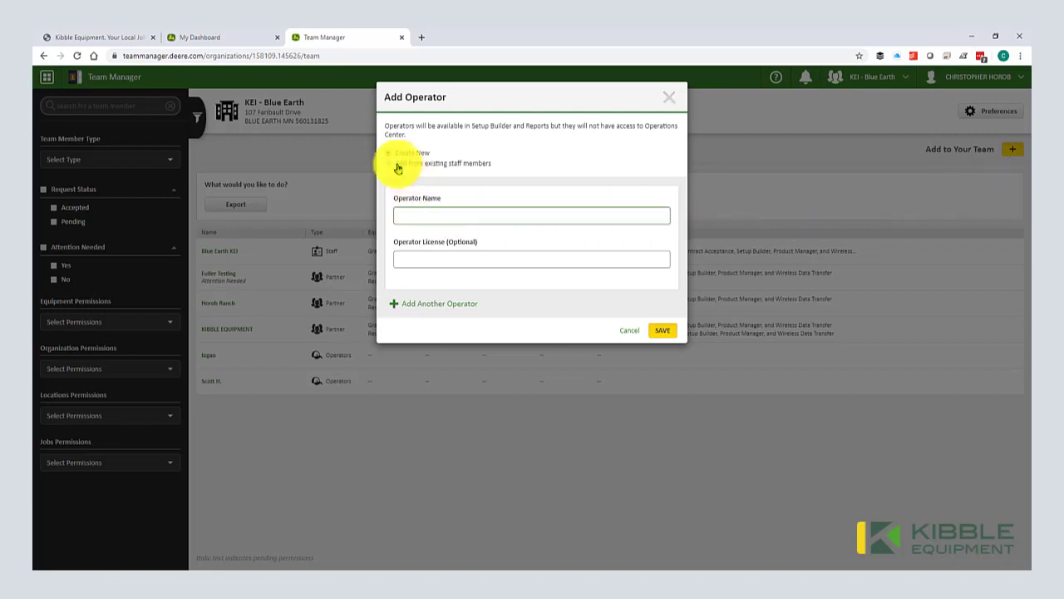
click(398, 164)
click(409, 207)
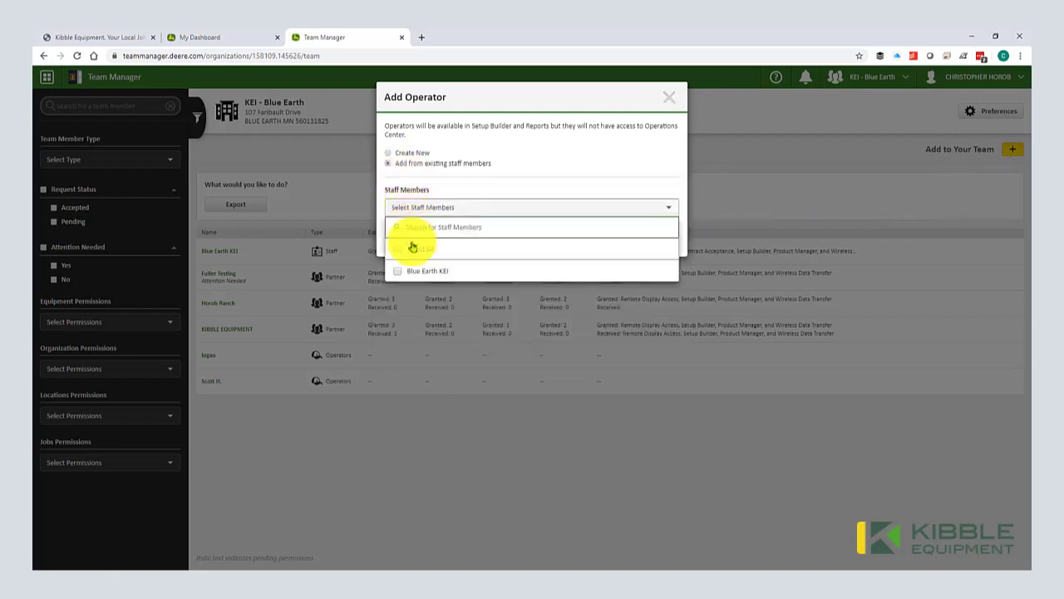
click(414, 280)
click(418, 311)
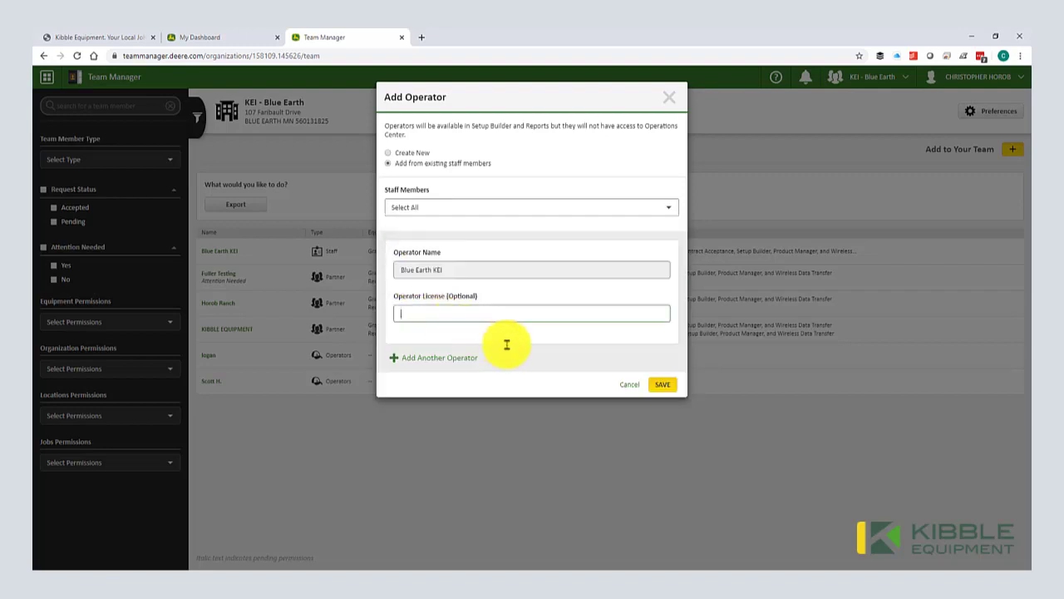
click(656, 387)
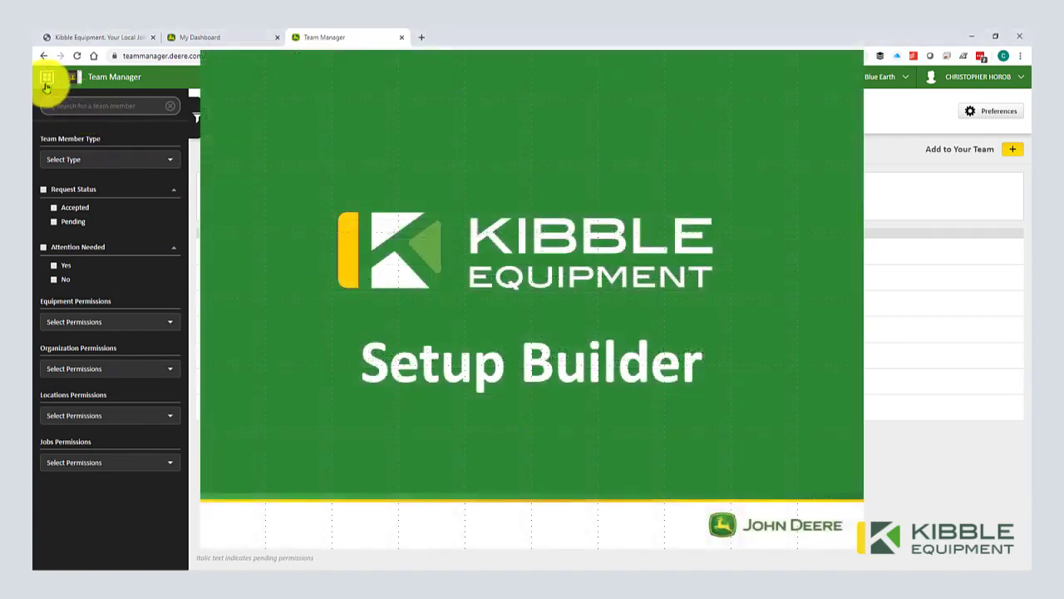
Step: Launch Setup Builder from the Tools list in the apps menu
click(47, 79)
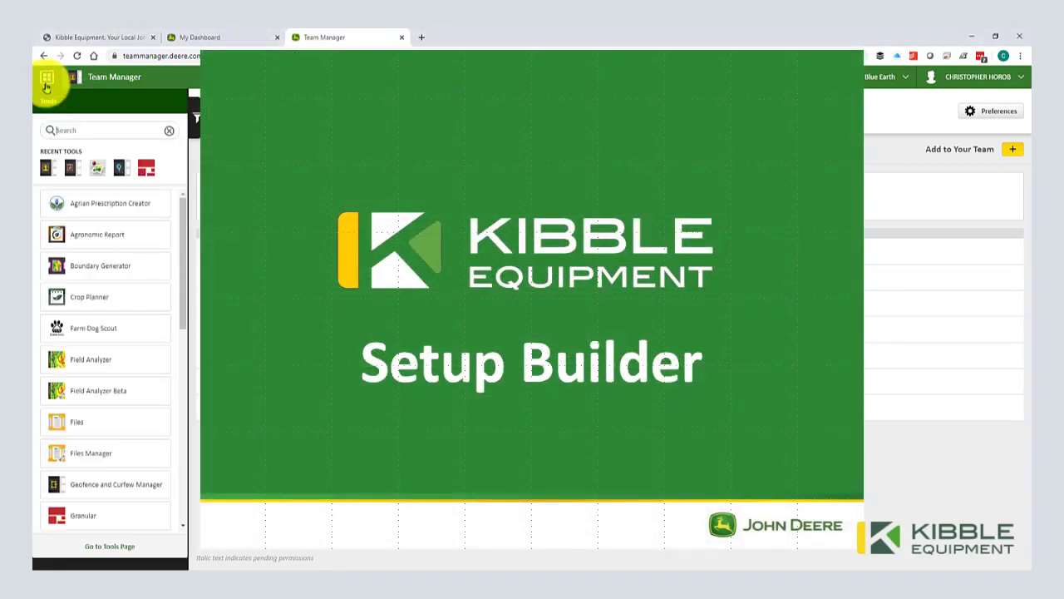
scroll(185, 337, down, 1)
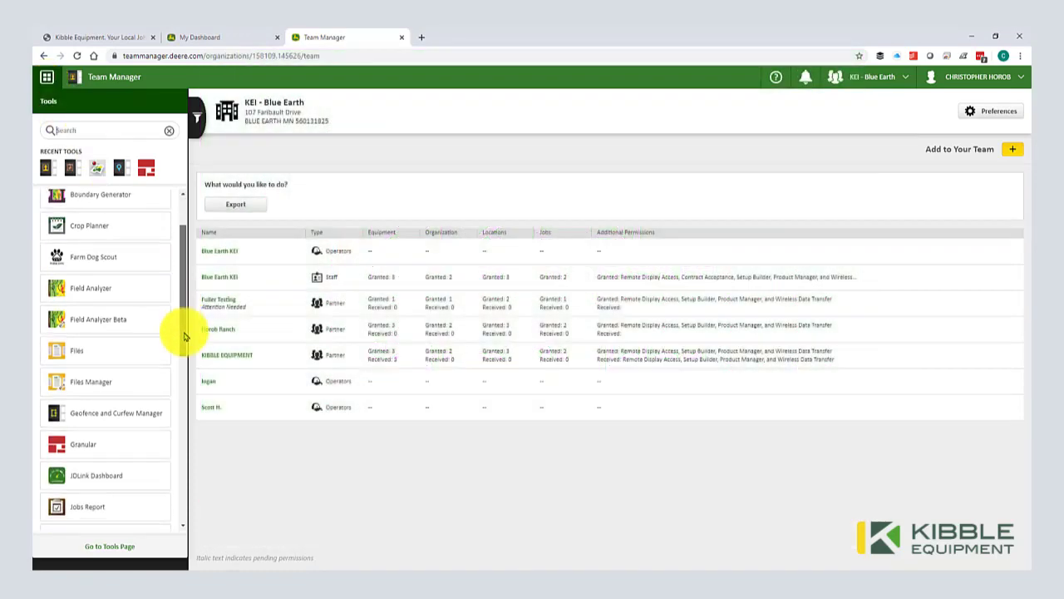
scroll(185, 337, down, 5)
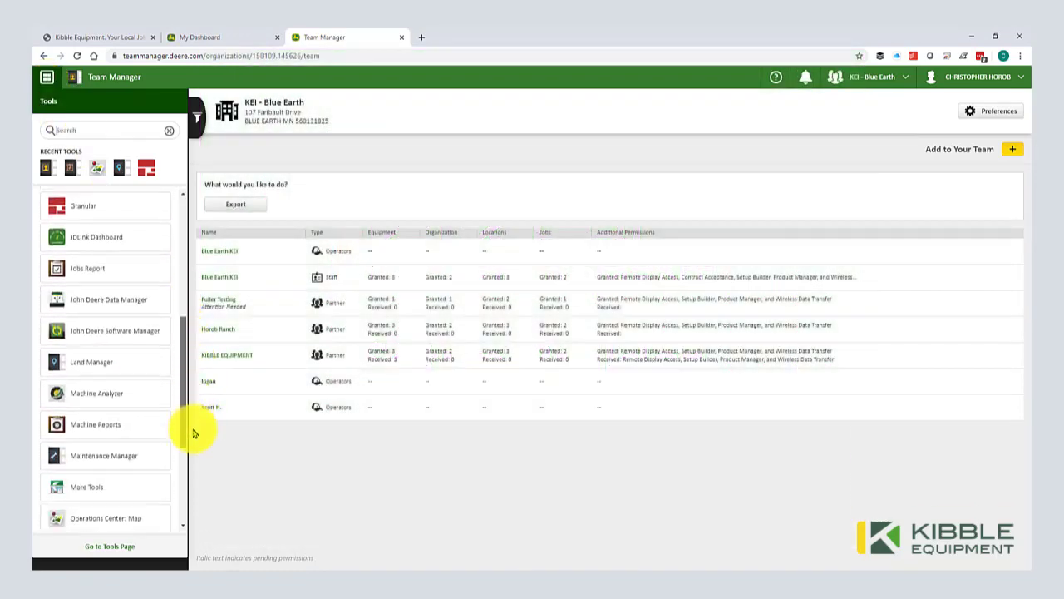
scroll(194, 478, down, 1)
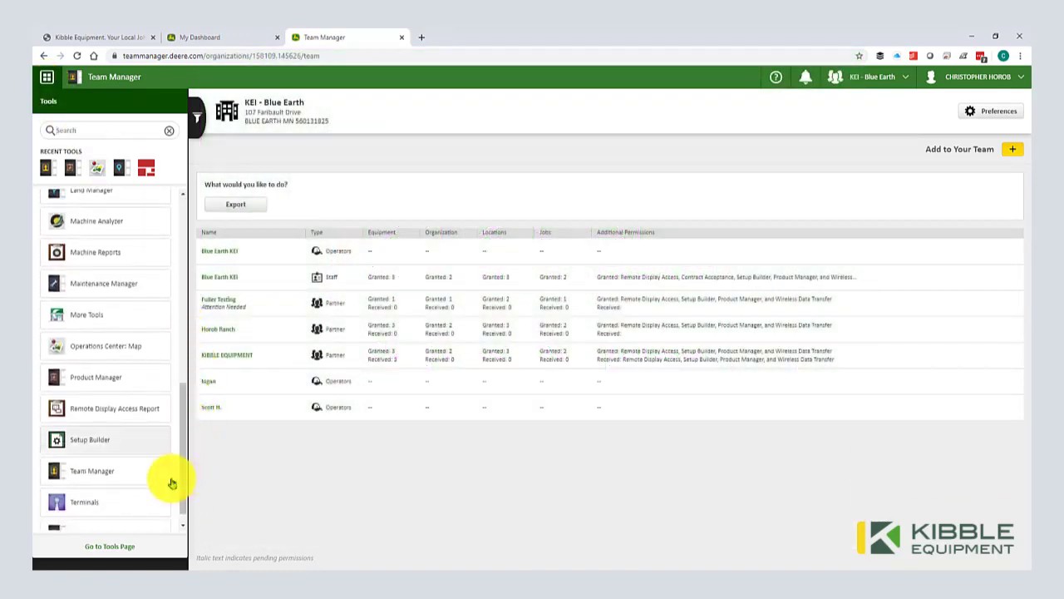
click(102, 442)
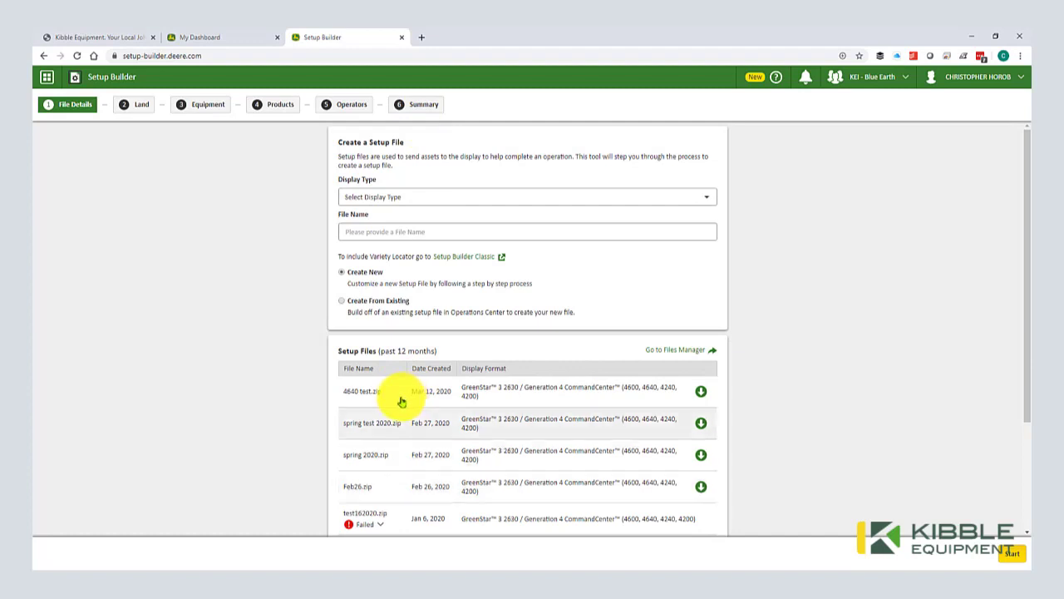
Step: Download the past setup file 4640 test.zip from the Setup Files table
click(701, 395)
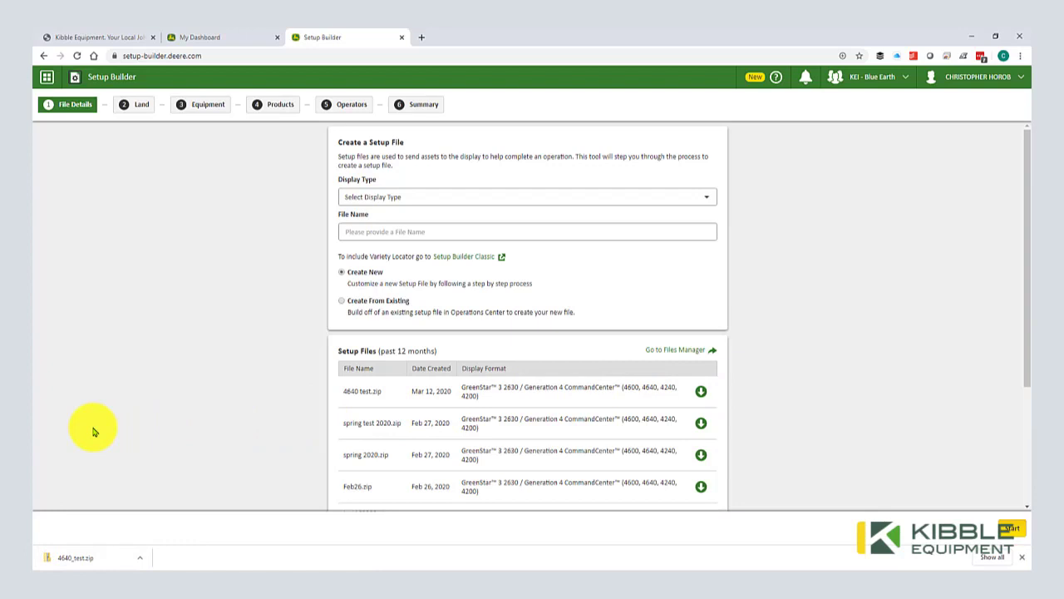
Step: Choose the GreenStar 3 2630 / Generation 4 CommandCenter display and name the file Spring_Planter_2020
click(428, 196)
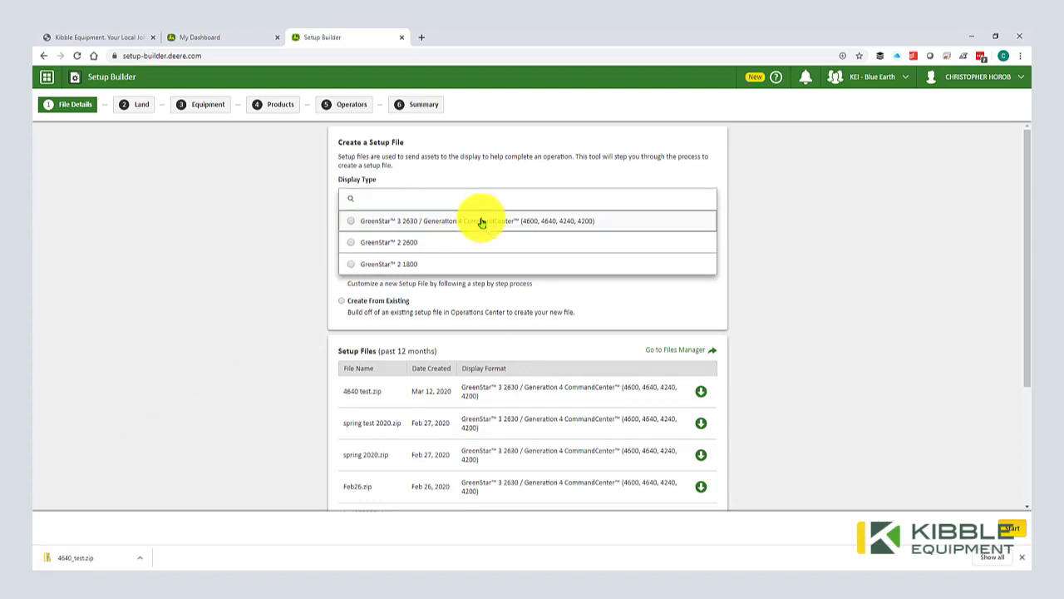
click(480, 222)
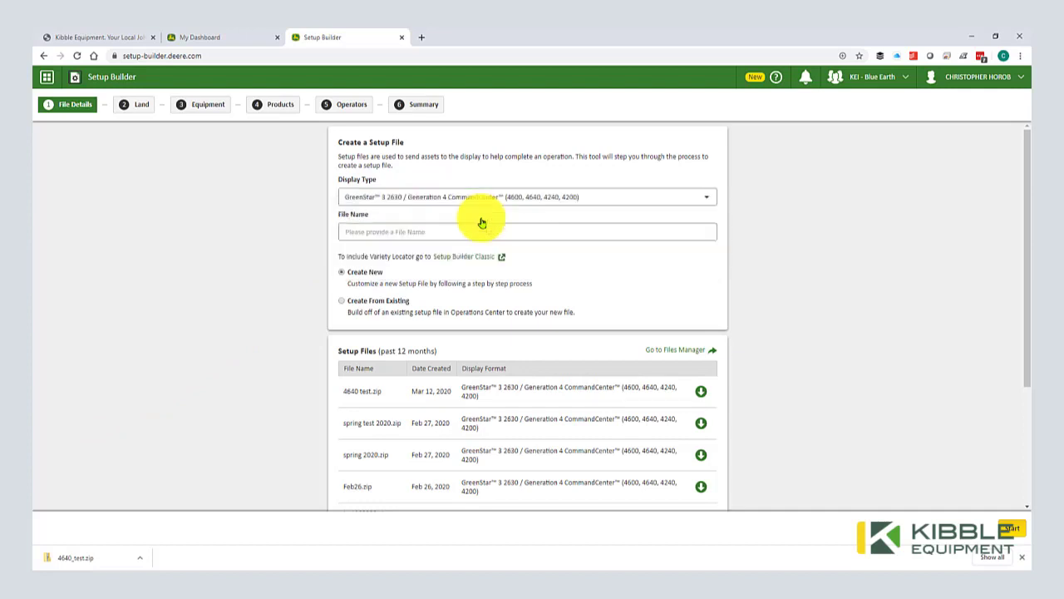
click(471, 234)
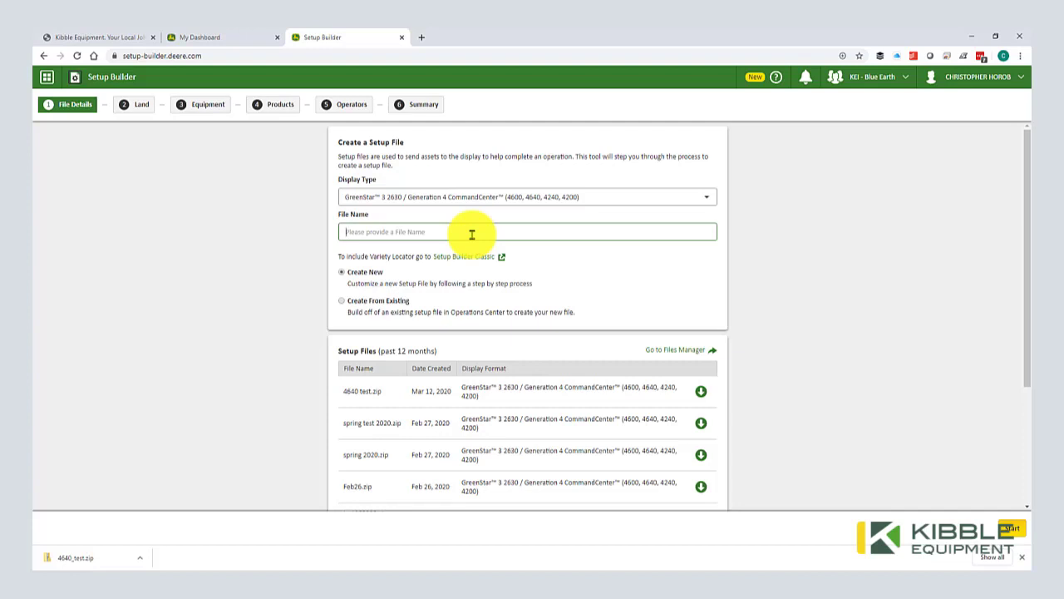
text(Spring_Planter_2020)
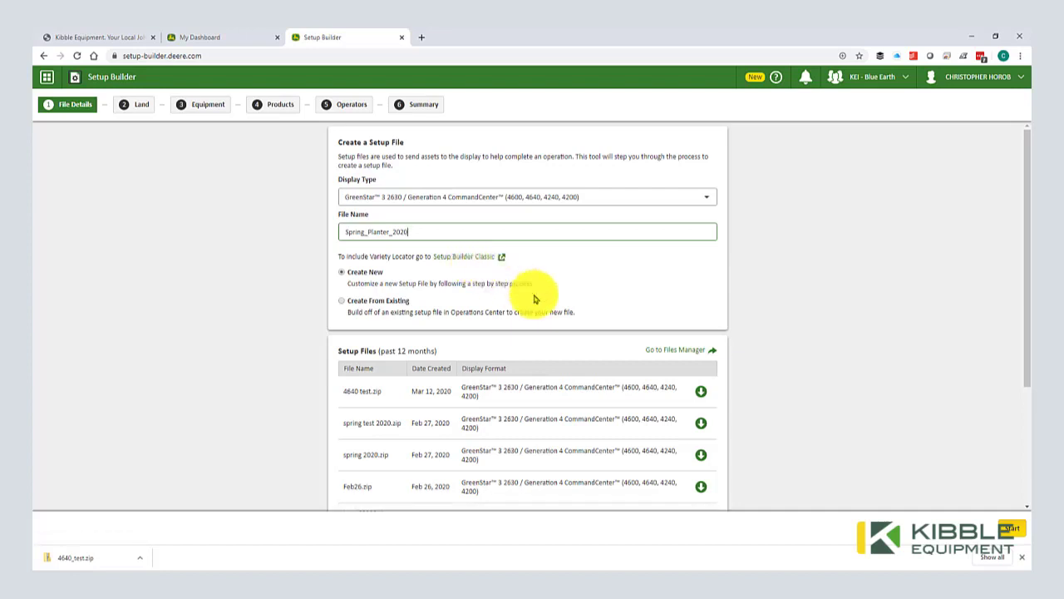
Step: On the Land step, check Track 2 and its guidance line, then try select-all and sorting by name
click(1023, 563)
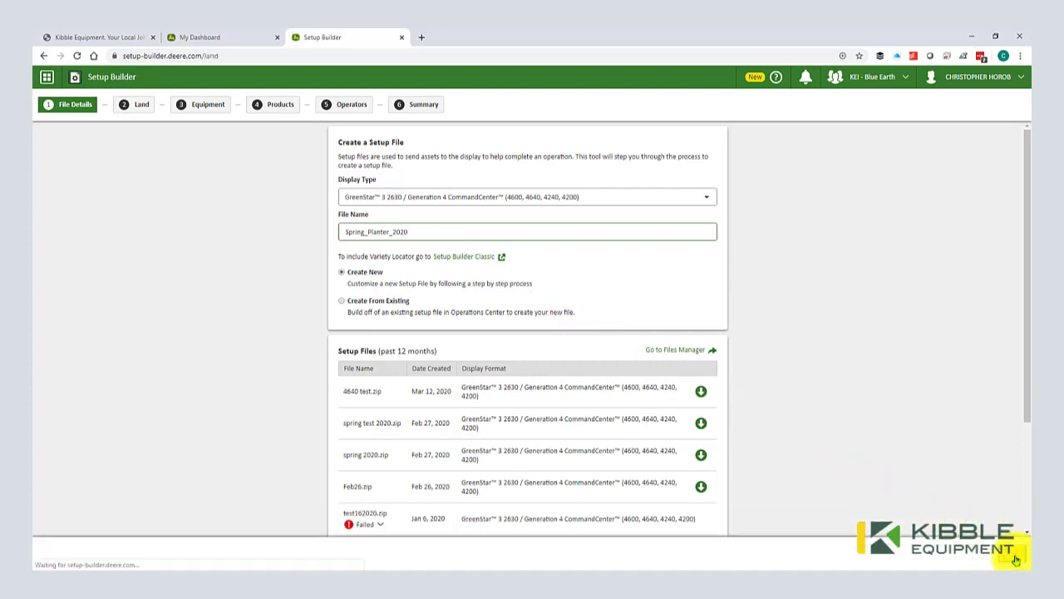
click(1016, 557)
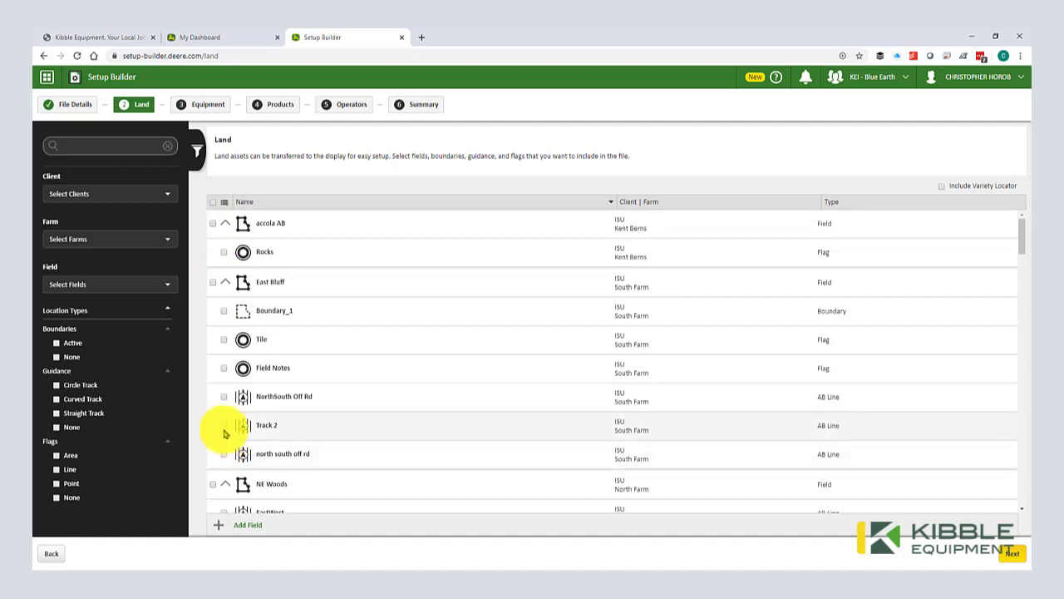
click(224, 426)
scroll(223, 424, down, 1)
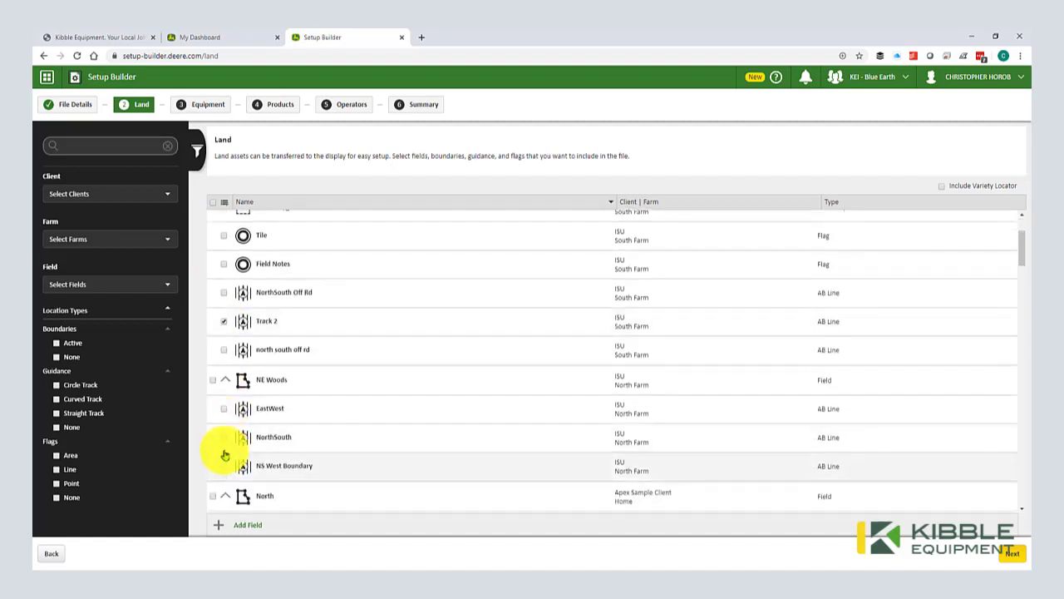
click(224, 465)
scroll(220, 382, up, 1)
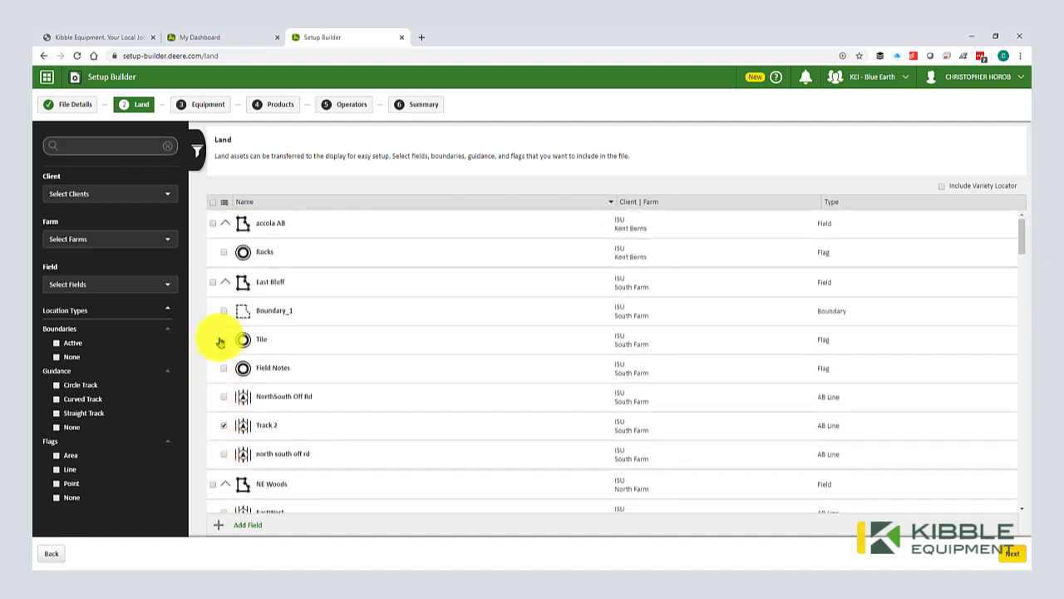
click(213, 202)
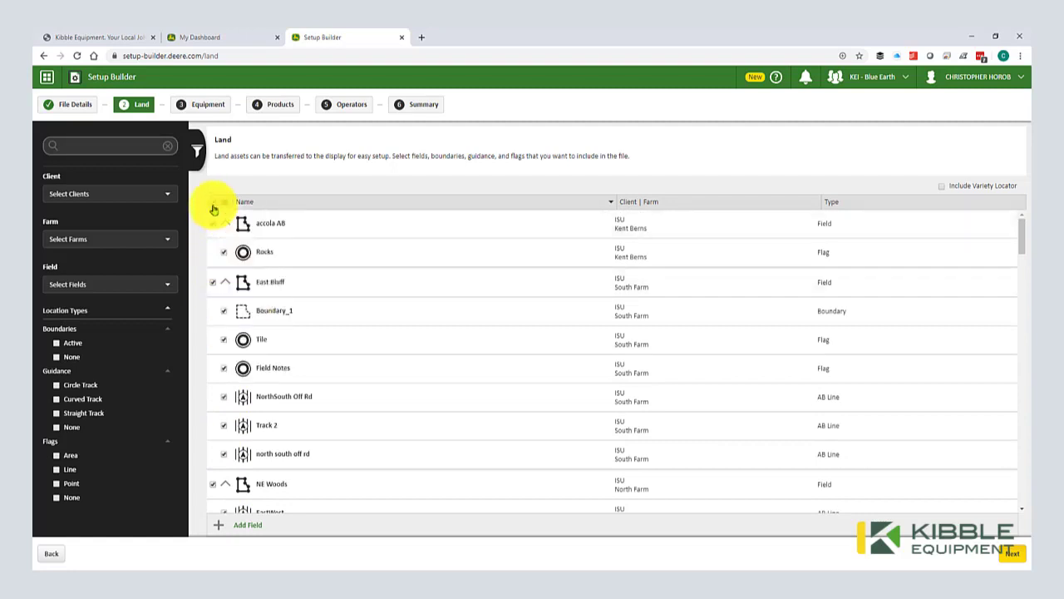
click(227, 204)
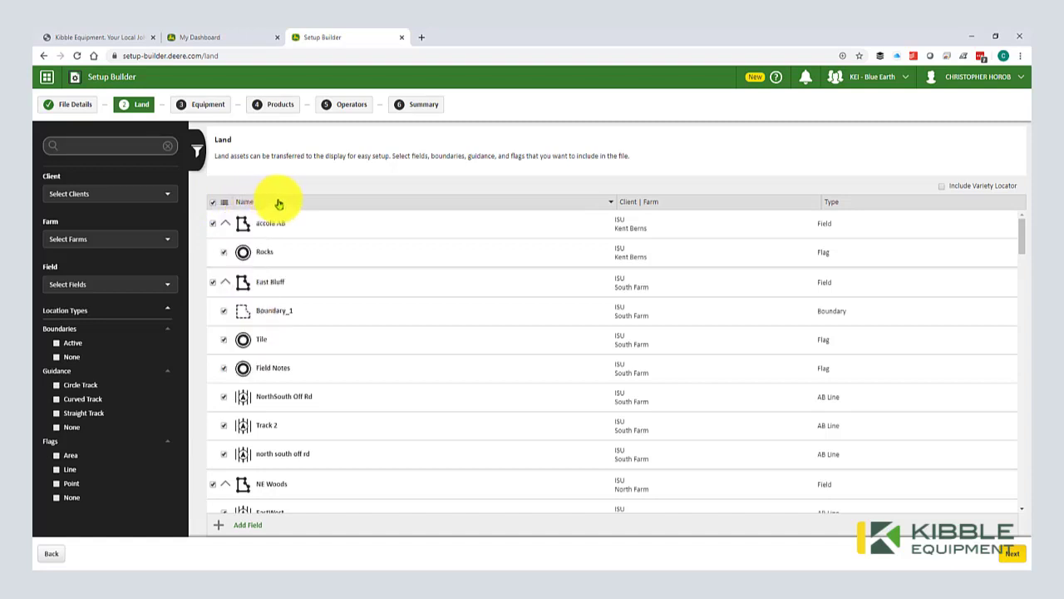
click(251, 206)
click(212, 203)
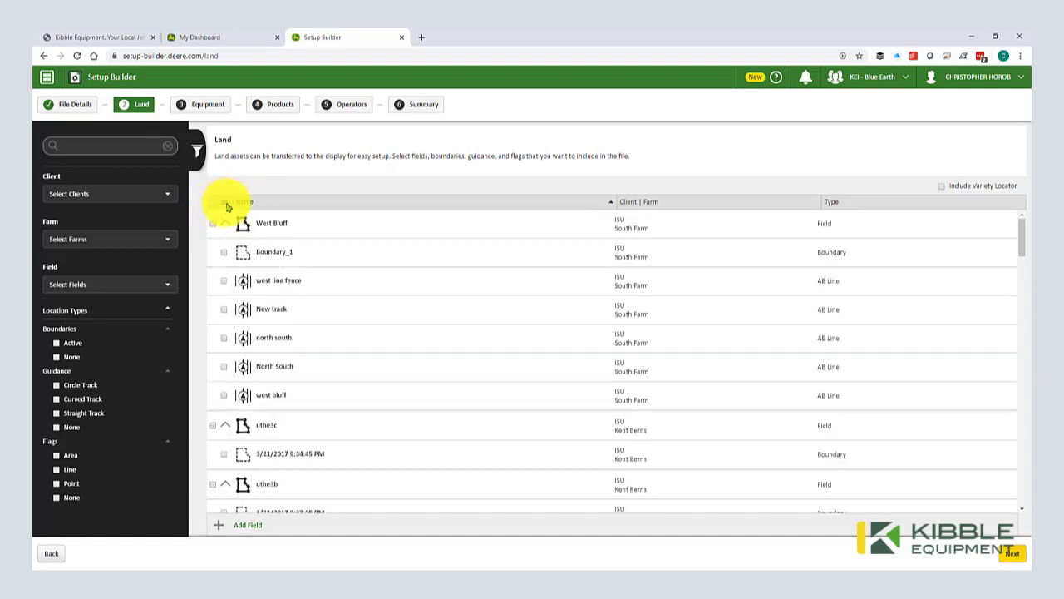
Step: Select All Boundaries and All Guidance Lines, then check every land item
click(227, 207)
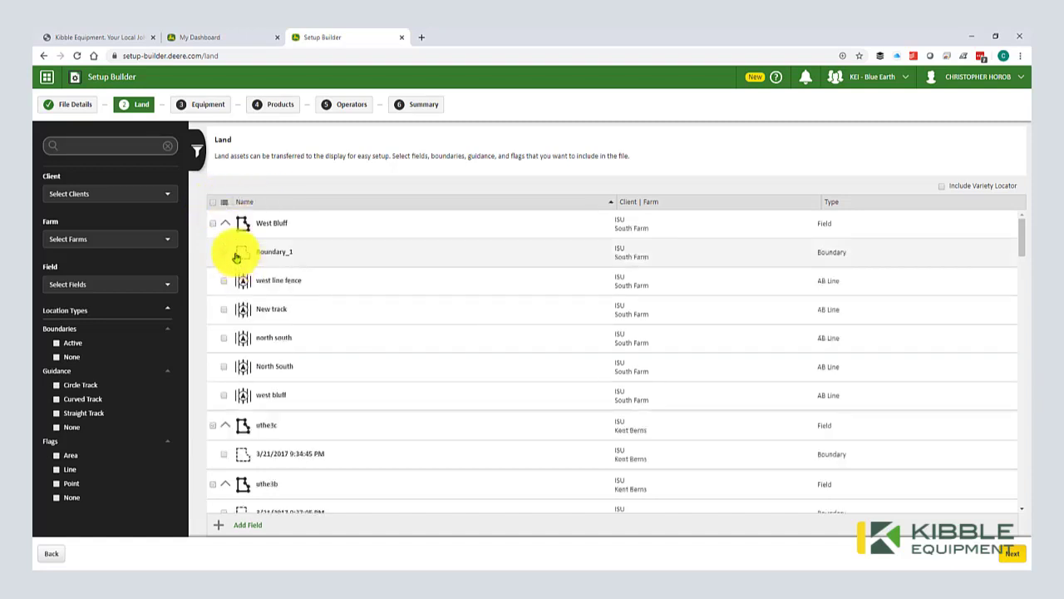
click(228, 208)
click(228, 208)
click(228, 209)
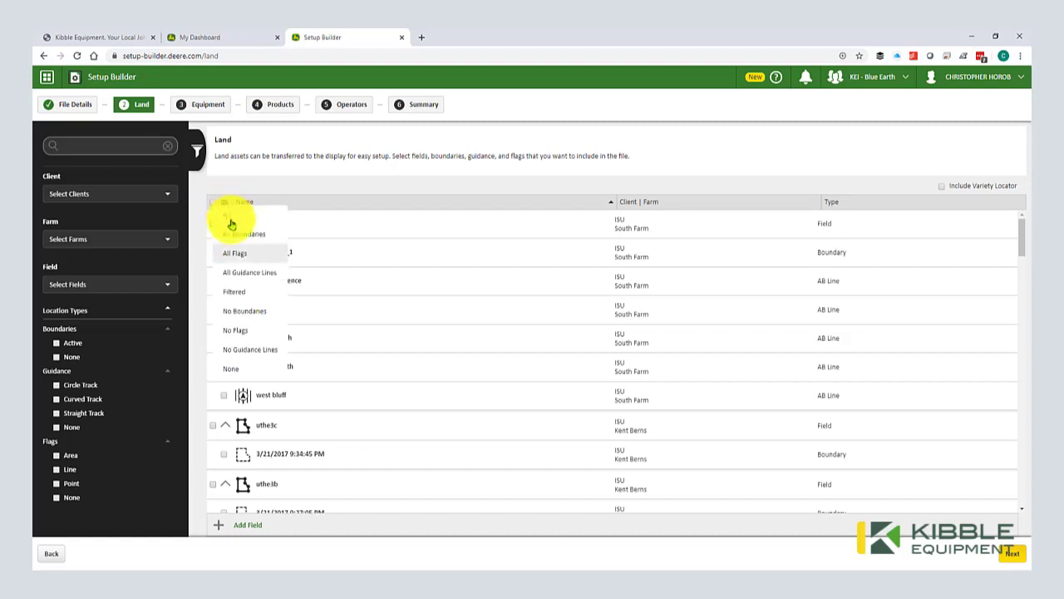
click(236, 244)
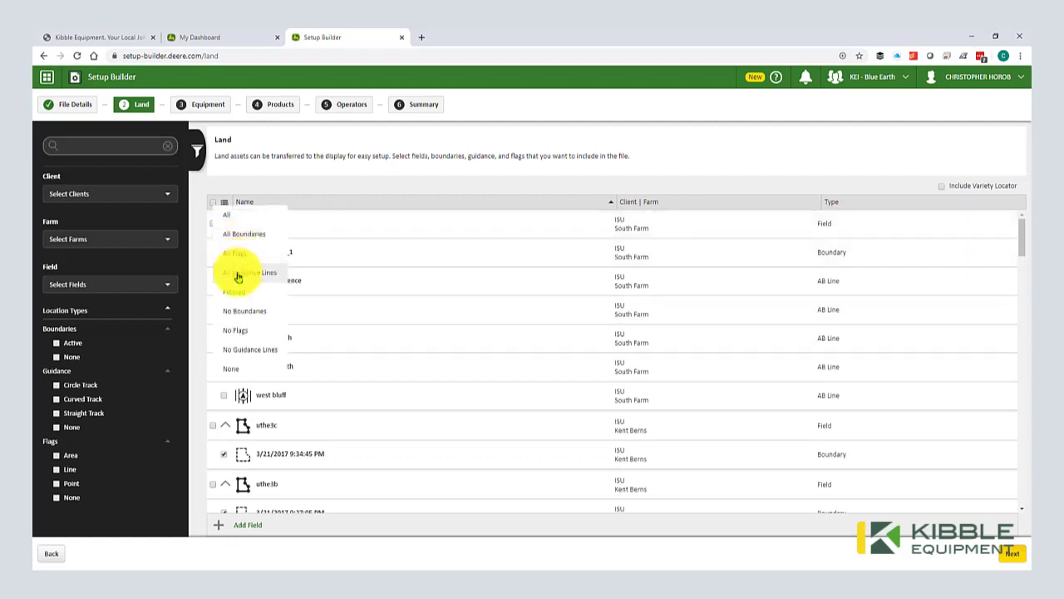
click(239, 271)
scroll(316, 374, down, 3)
scroll(316, 374, up, 3)
click(240, 254)
click(214, 202)
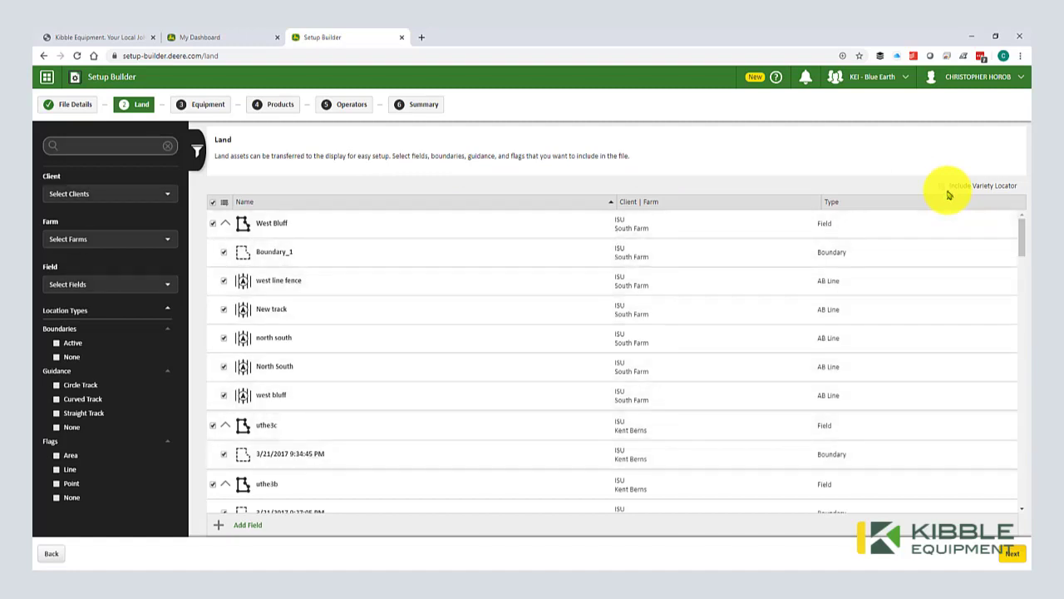
click(1012, 553)
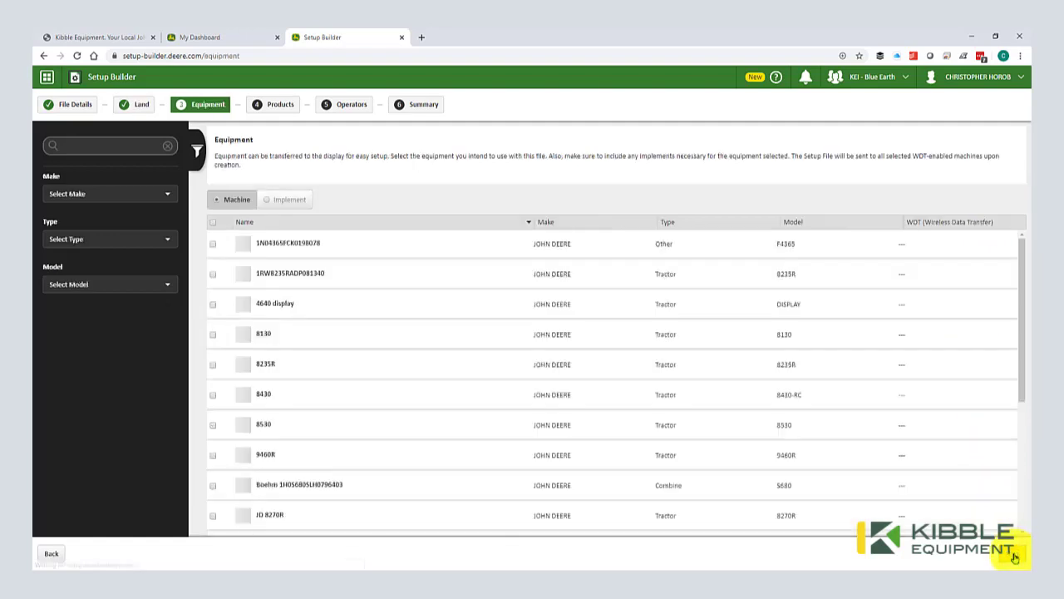
scroll(300, 318, down, 2)
scroll(299, 317, down, 2)
scroll(299, 318, up, 4)
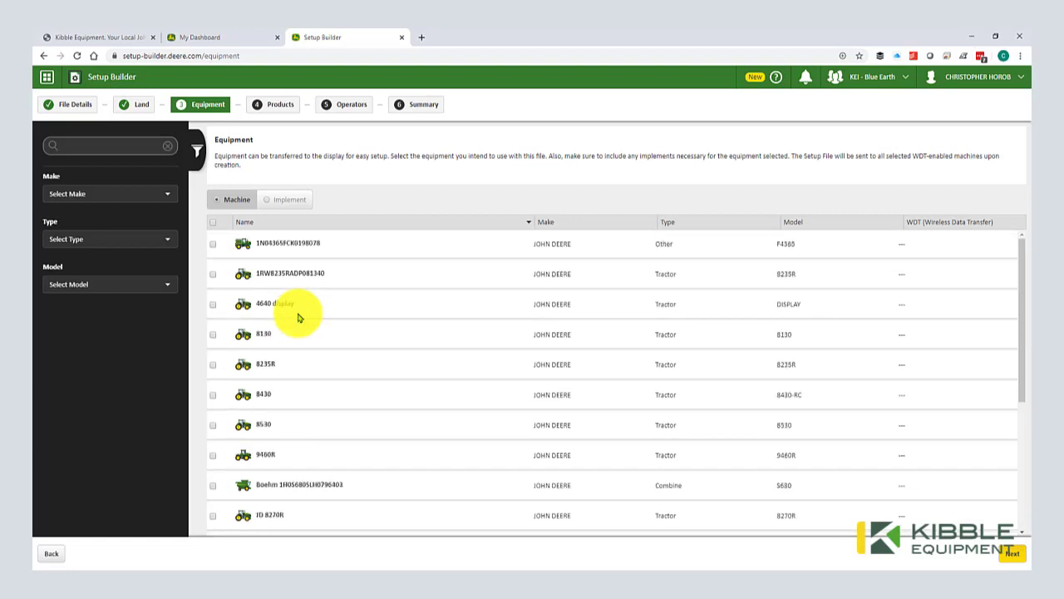
click(213, 280)
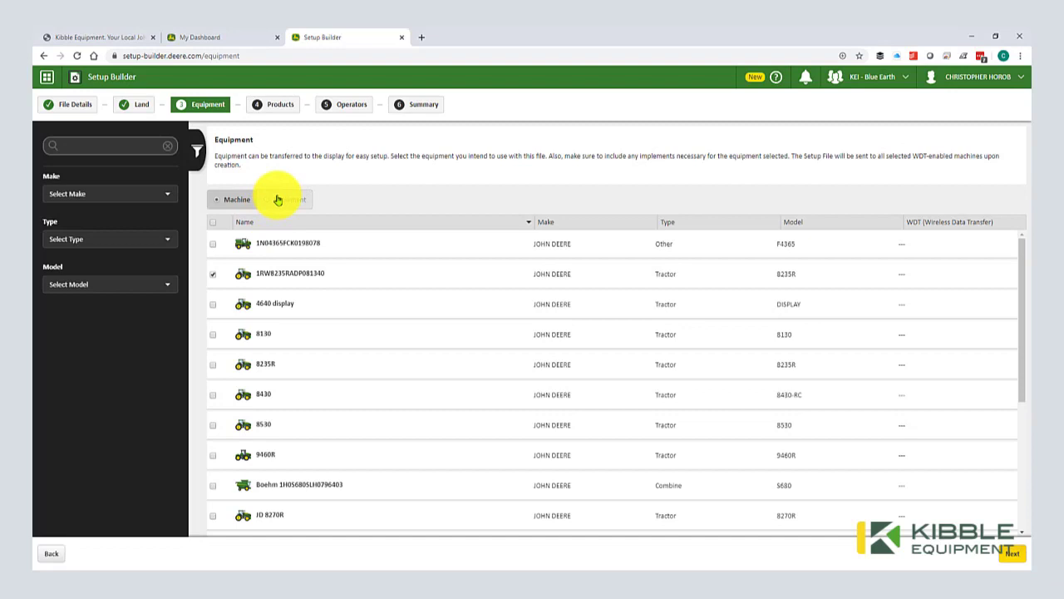
click(213, 274)
scroll(371, 349, down, 3)
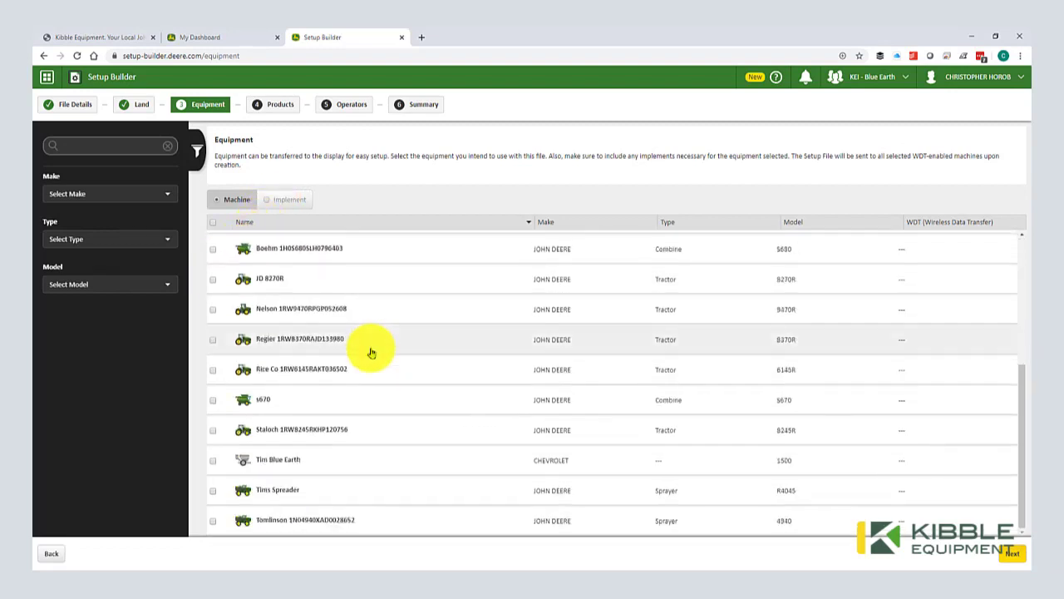
scroll(372, 353, up, 2)
scroll(372, 352, up, 2)
click(213, 274)
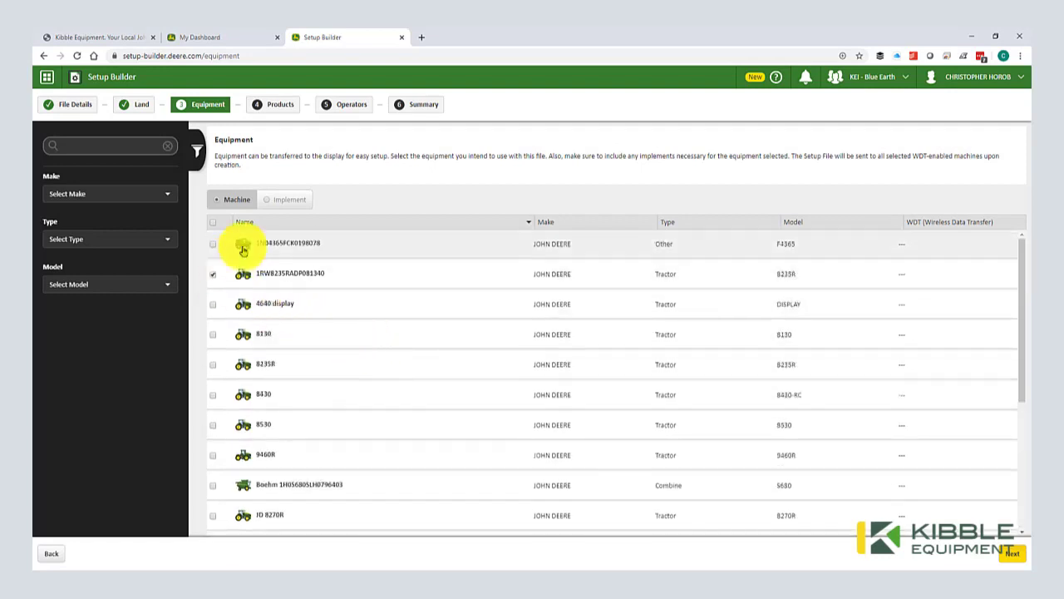
Step: Check the 1775nt planter under Implements and continue to Products
click(280, 207)
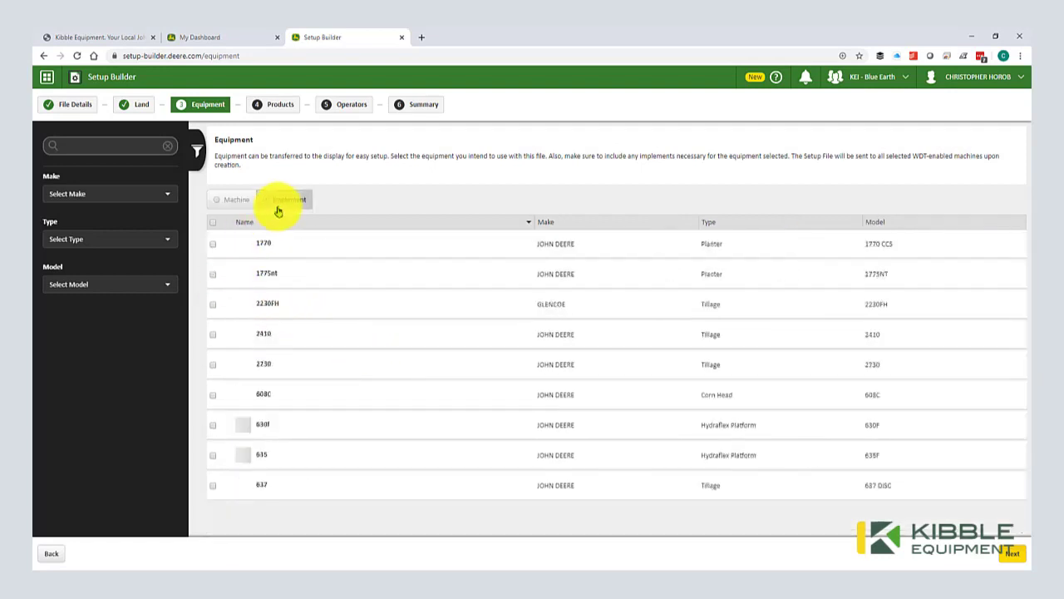
click(214, 278)
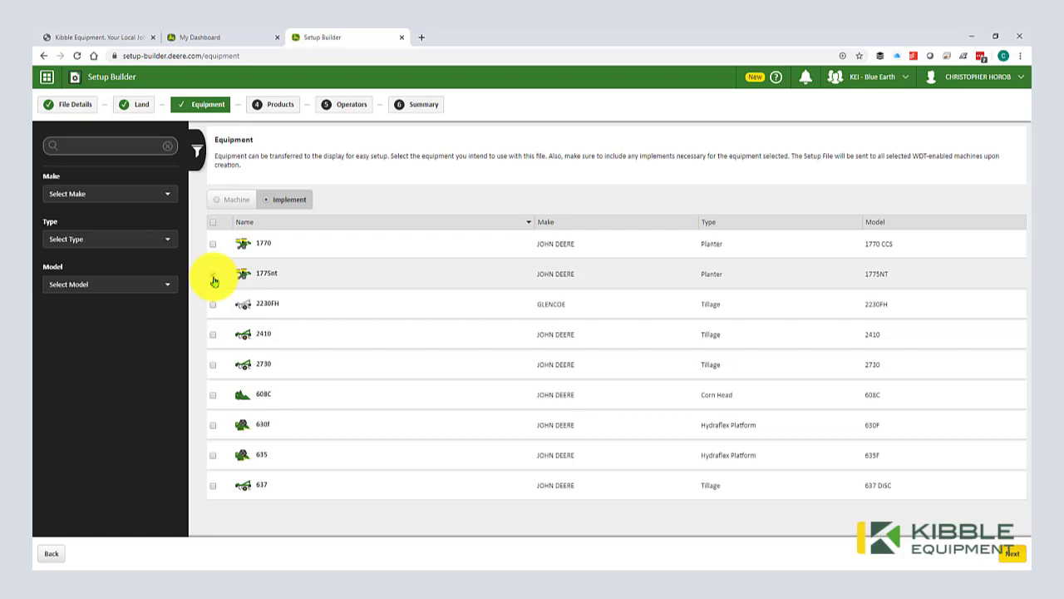
click(227, 200)
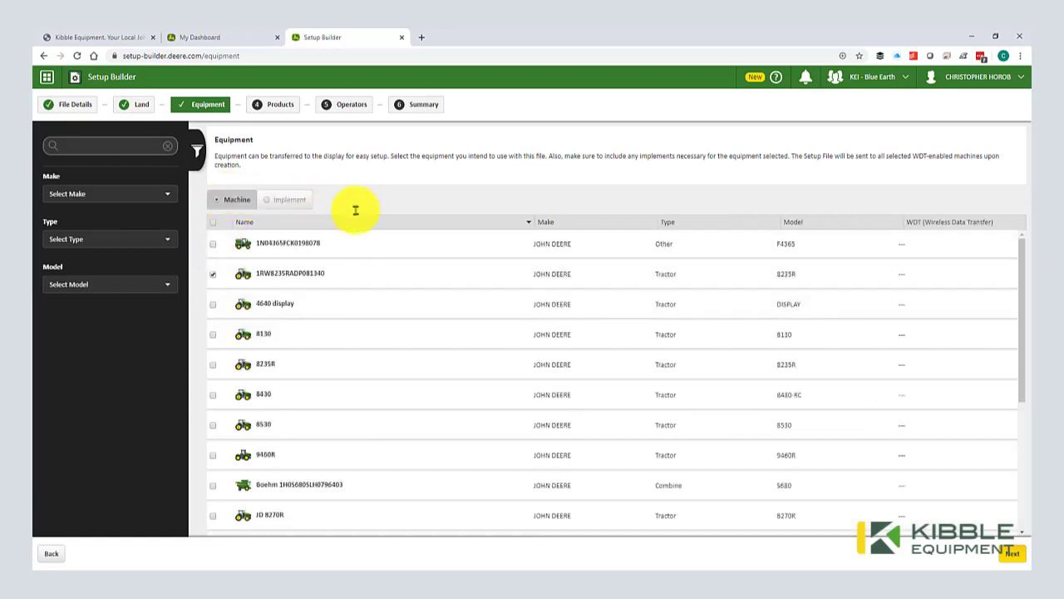
scroll(940, 278, down, 3)
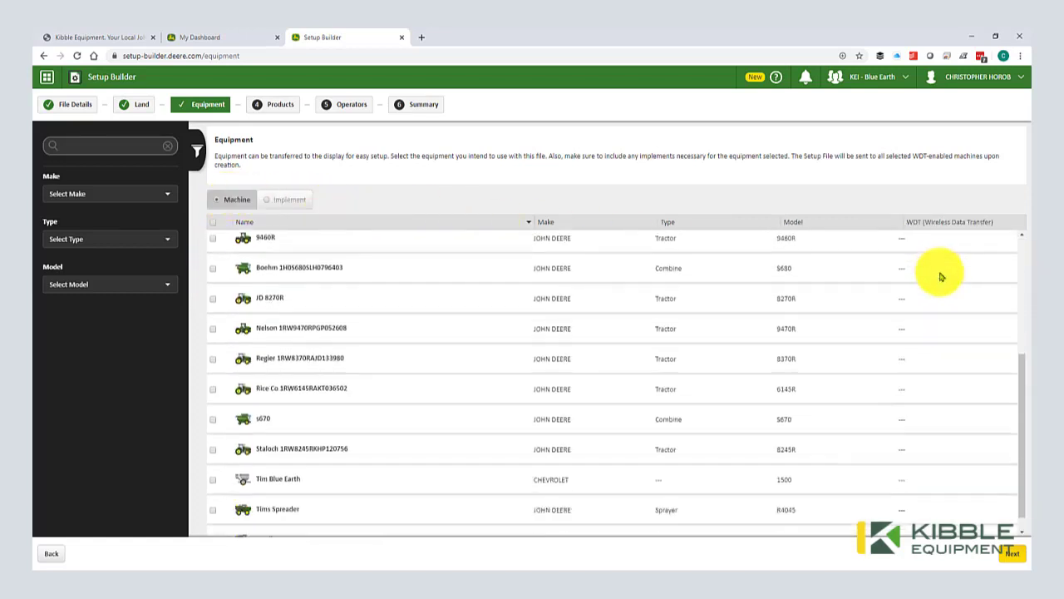
scroll(940, 278, up, 3)
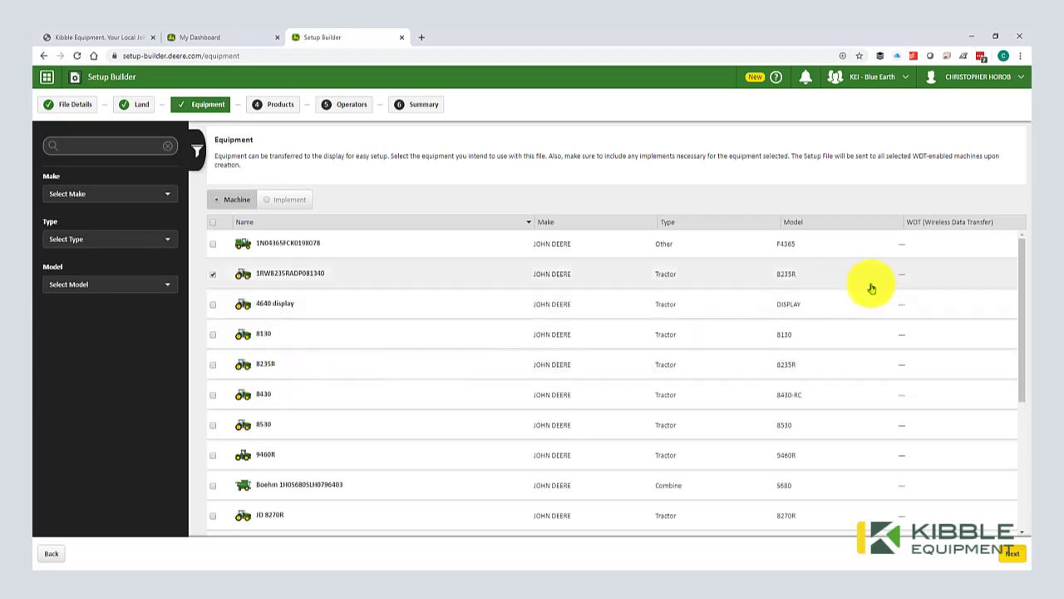
click(1009, 553)
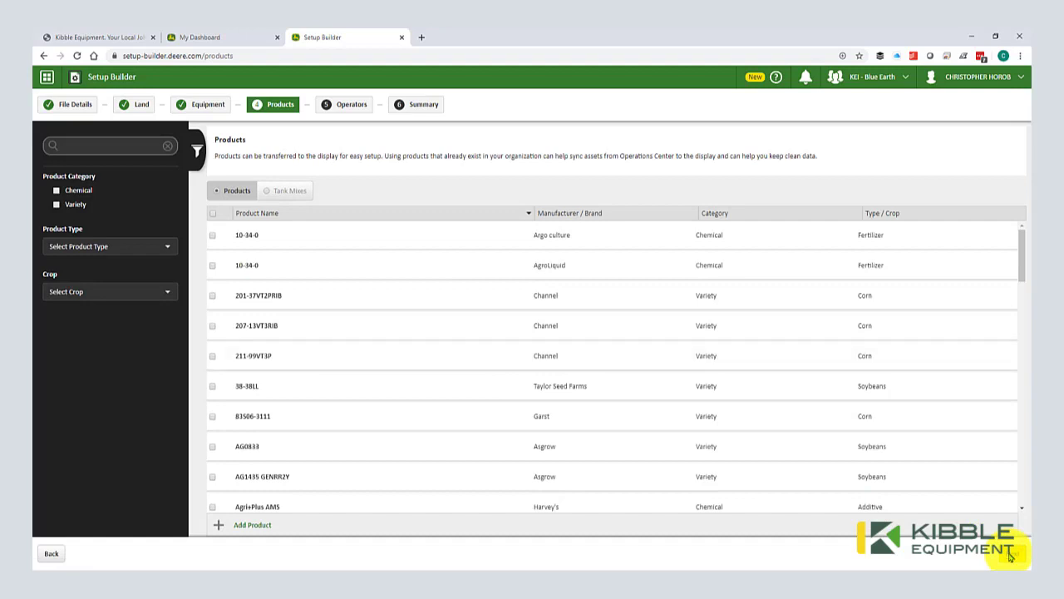
Step: Try the Variety and Chemical filters and the Tank Mixes view, then return to products
click(56, 204)
click(56, 204)
click(57, 192)
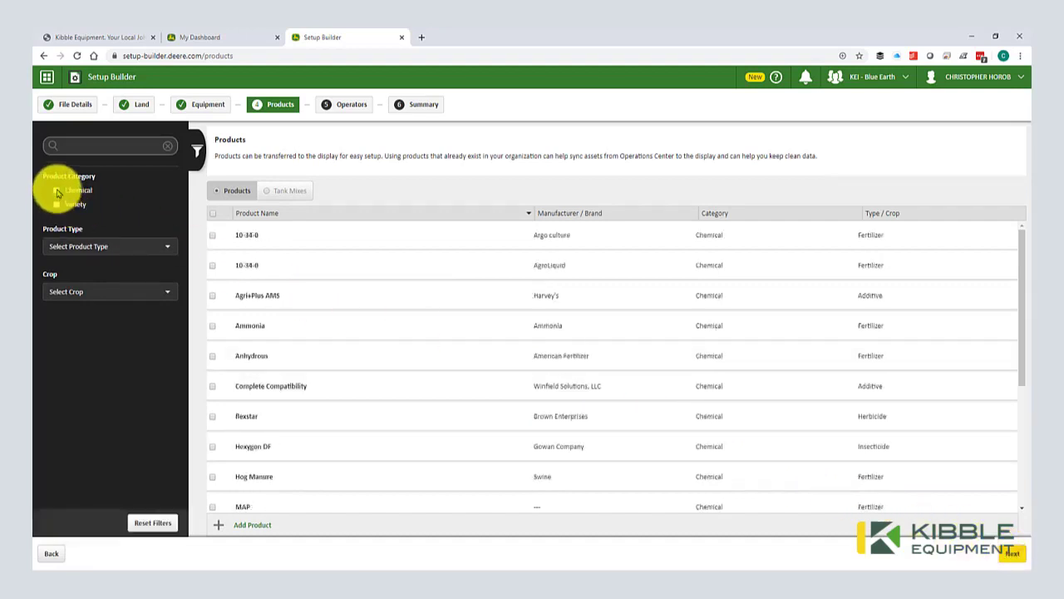
click(57, 193)
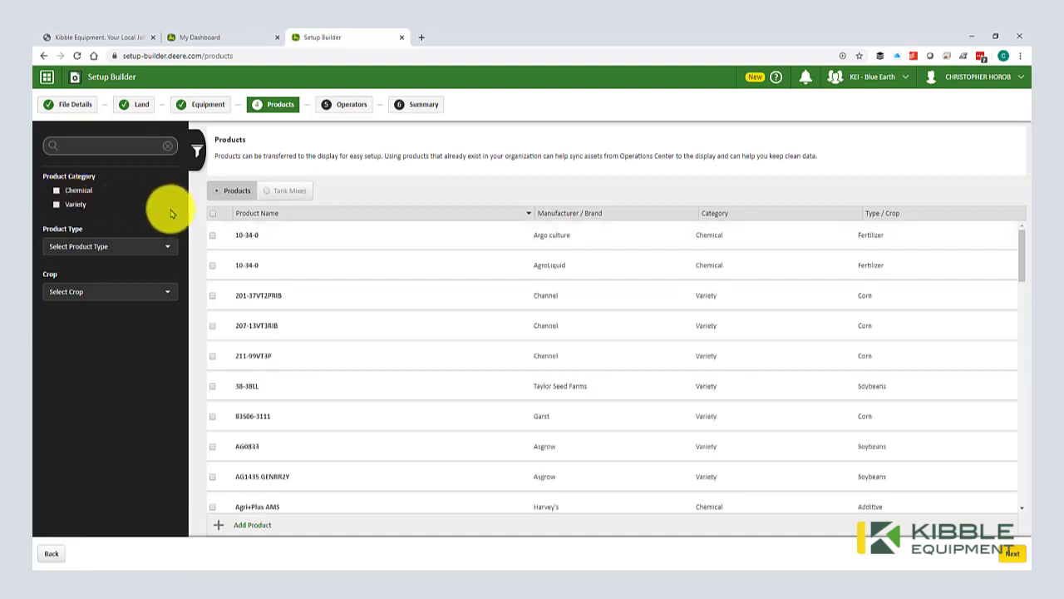
click(286, 195)
click(245, 191)
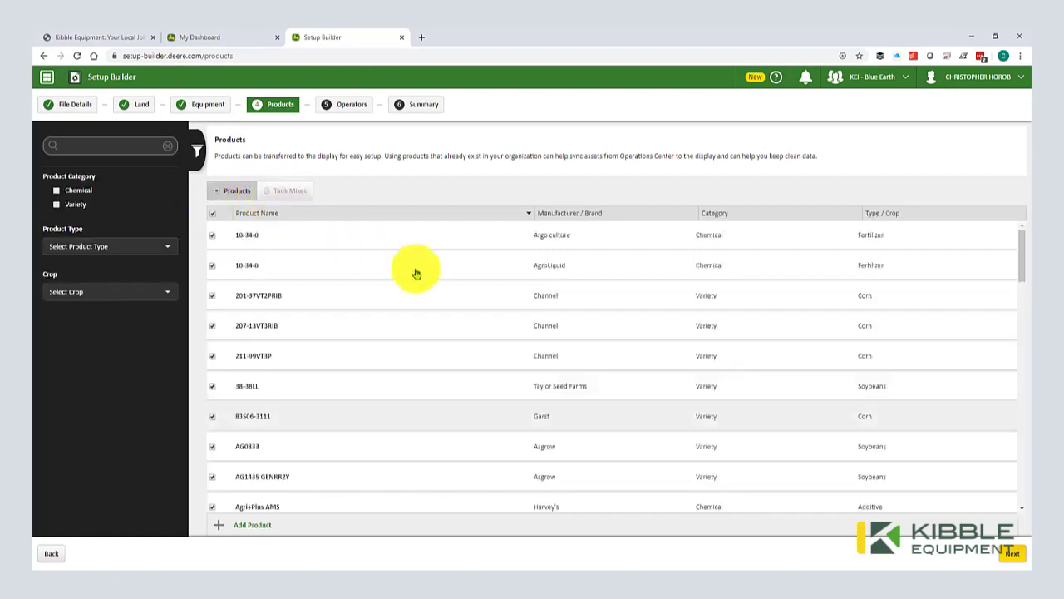
Step: Check Blue Earth KEI as operator and review File Details on the Spring_Planter_2020 summary
click(1008, 550)
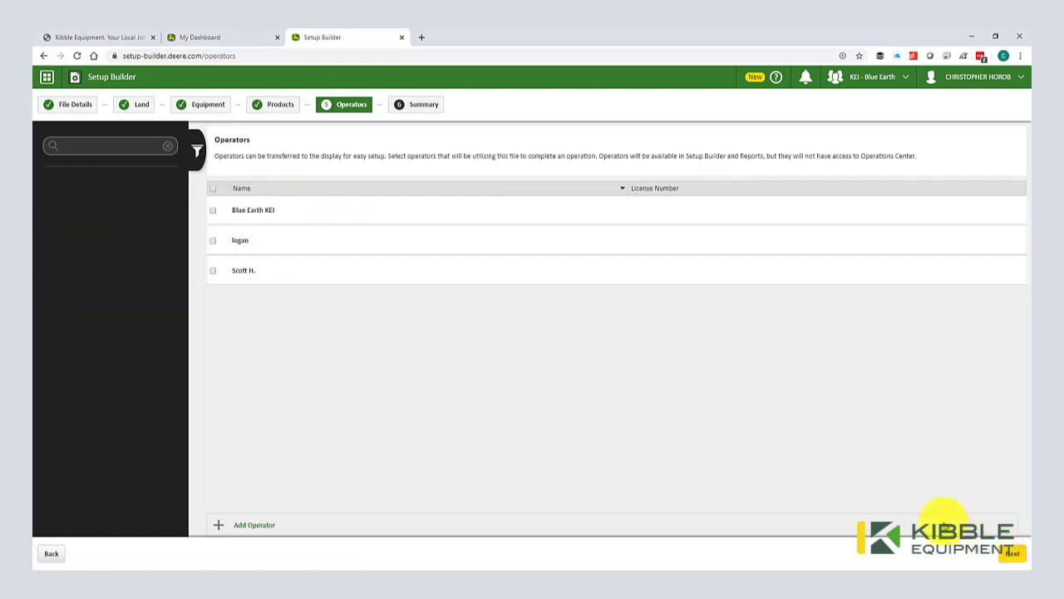
click(213, 211)
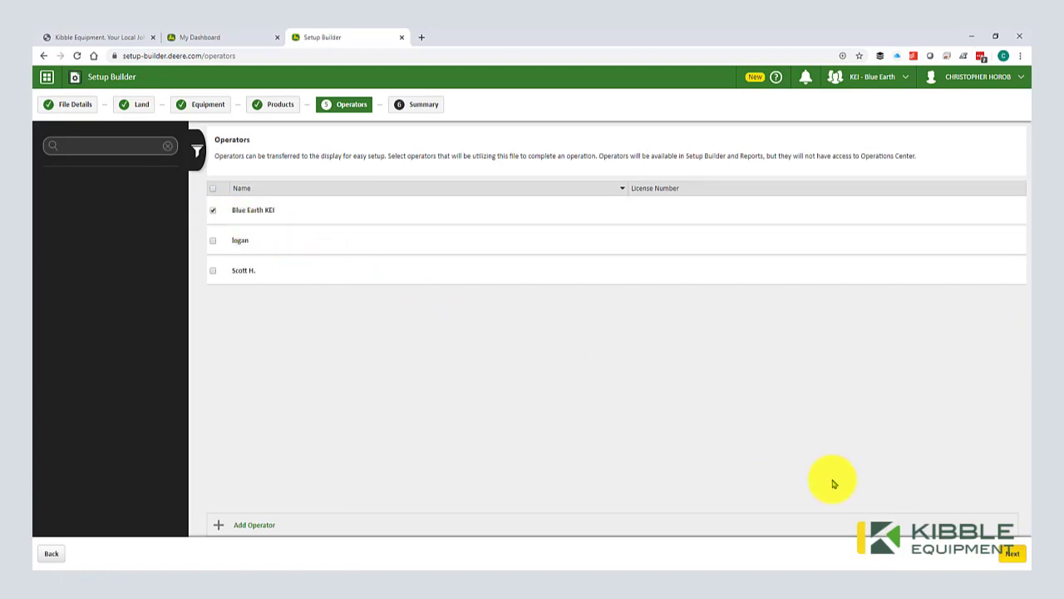
click(1008, 552)
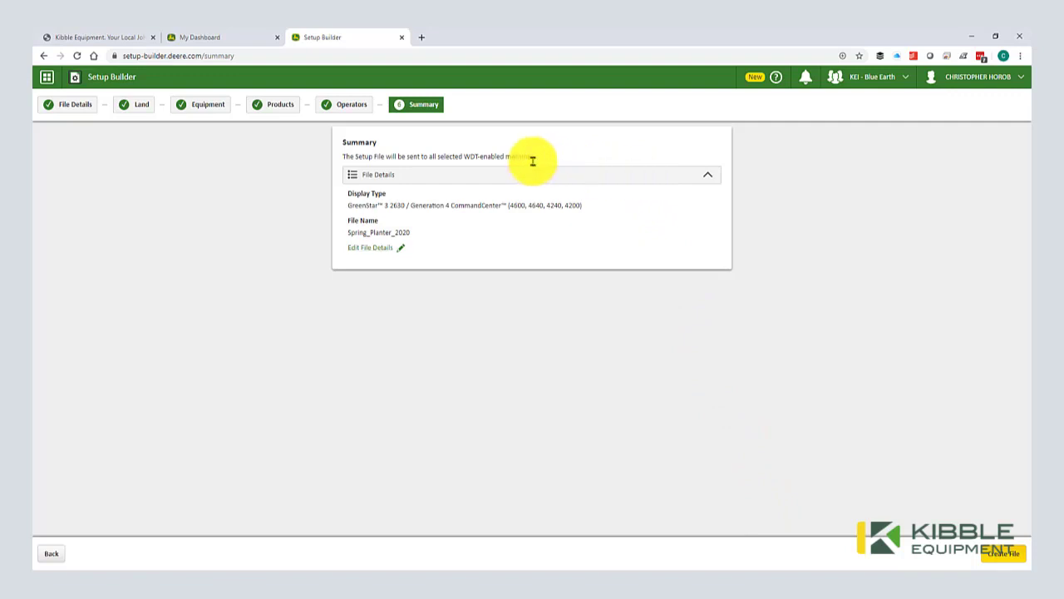
click(695, 179)
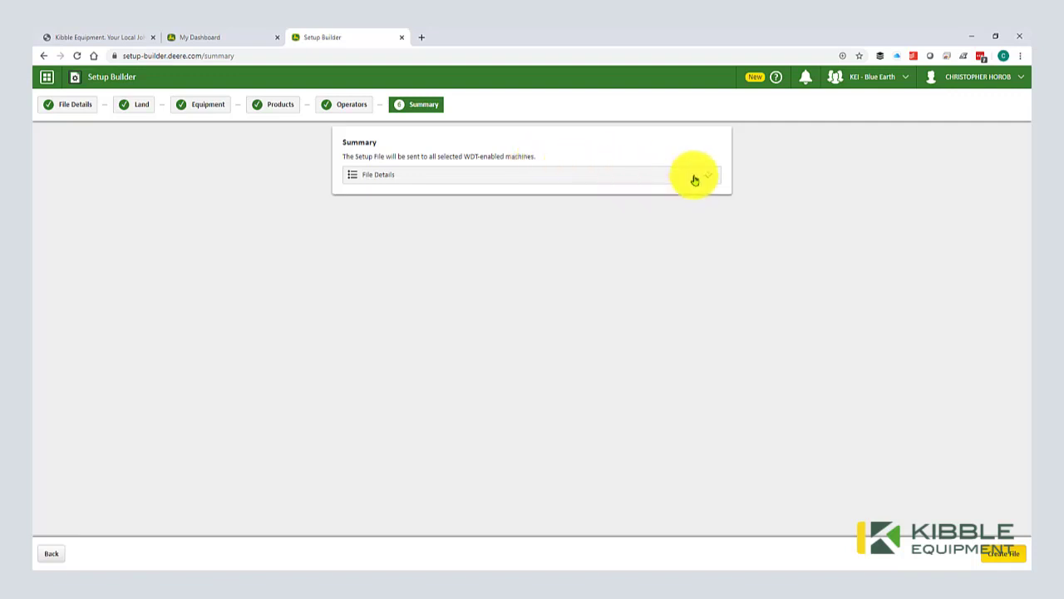
click(695, 179)
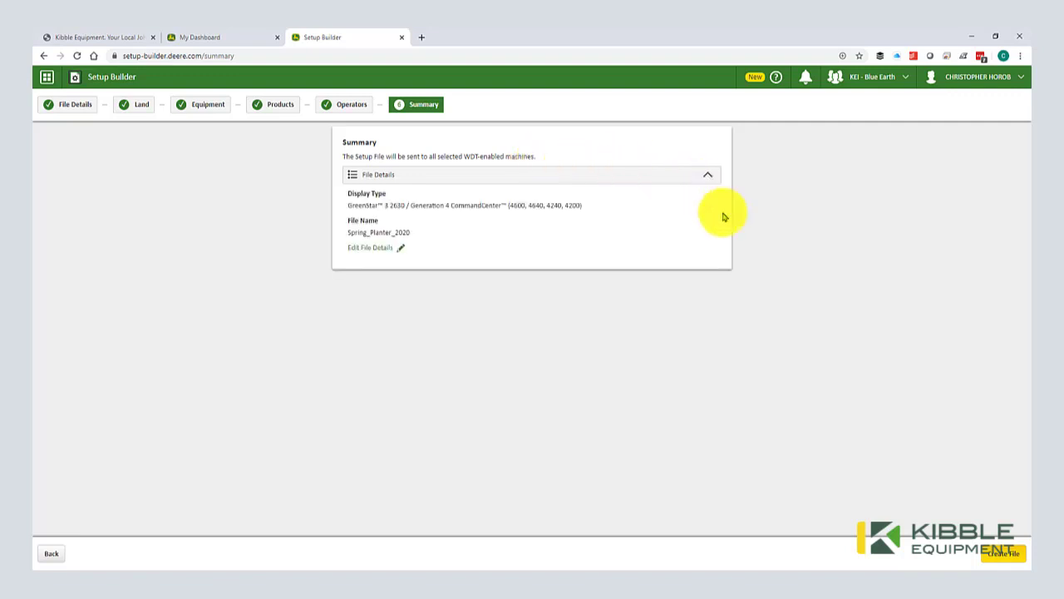
Step: Create the Spring_Planter_2020.zip setup file from the Summary, then open the tools menu
click(1002, 553)
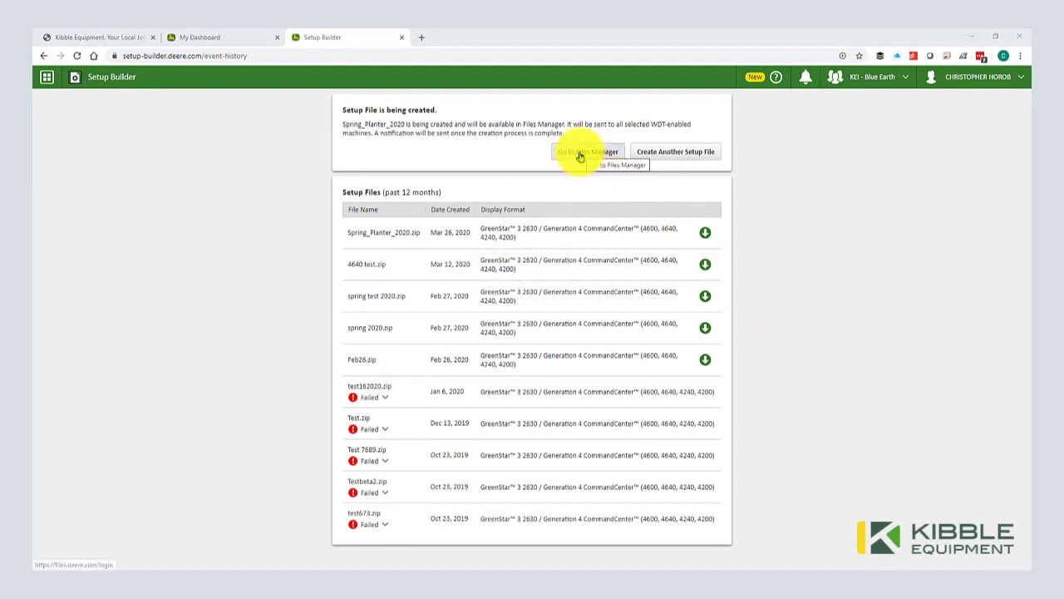
click(46, 77)
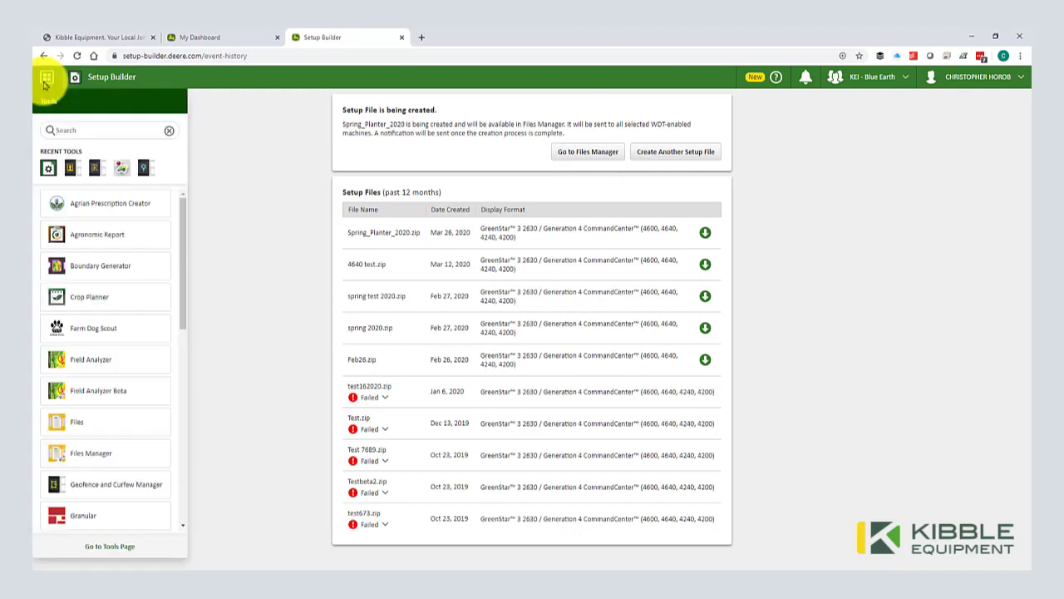
Step: Search the Tools list for 'fi' and open Files Manager
text(fi)
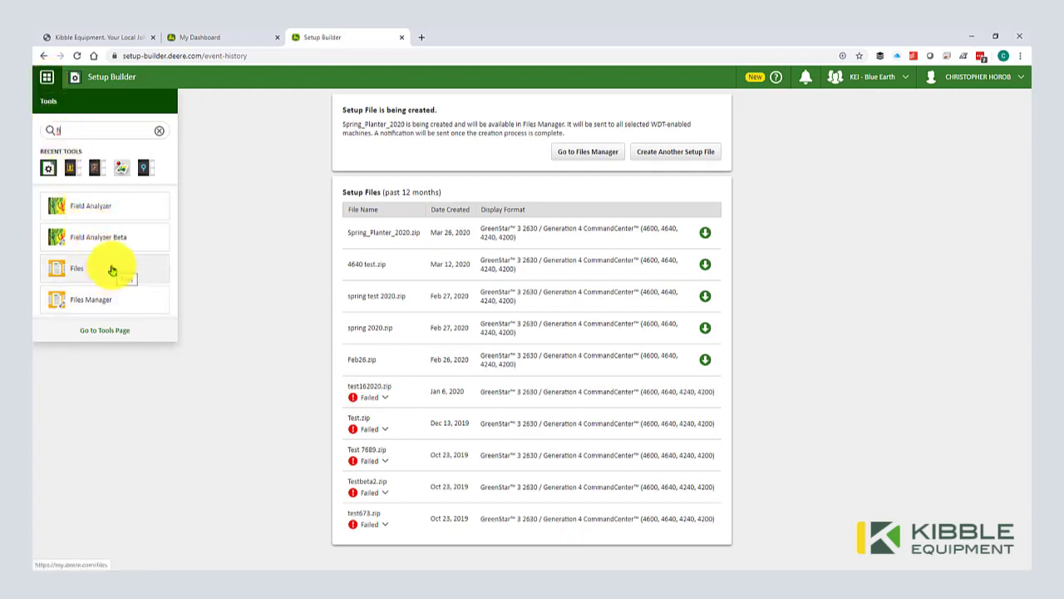
click(114, 293)
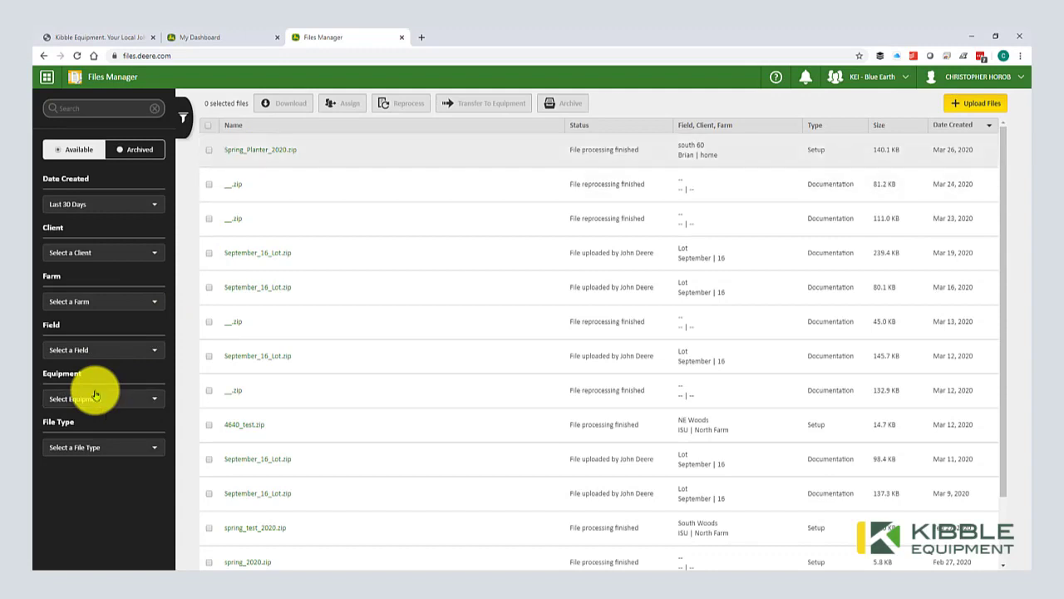
Step: Select Spring_Planter_2020.zip and open its Download dialog, set to John Deere Data Manager
click(243, 153)
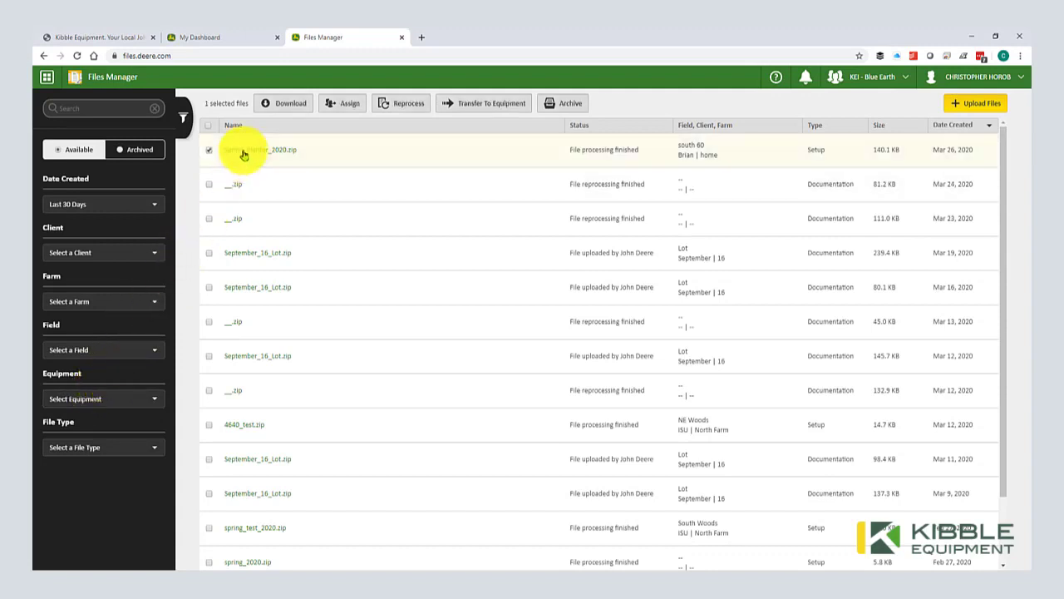
click(290, 107)
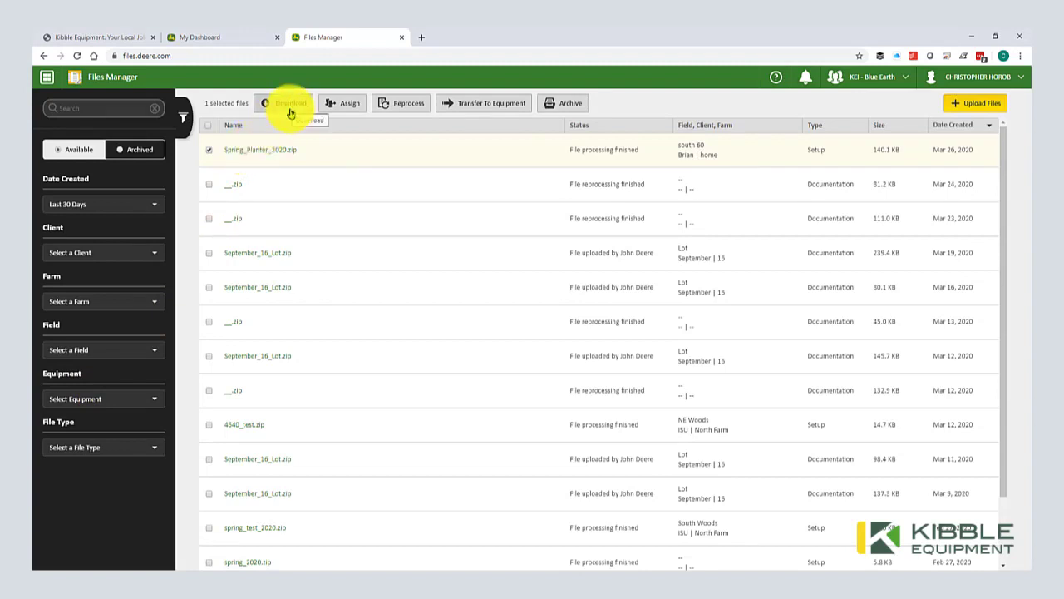
click(341, 107)
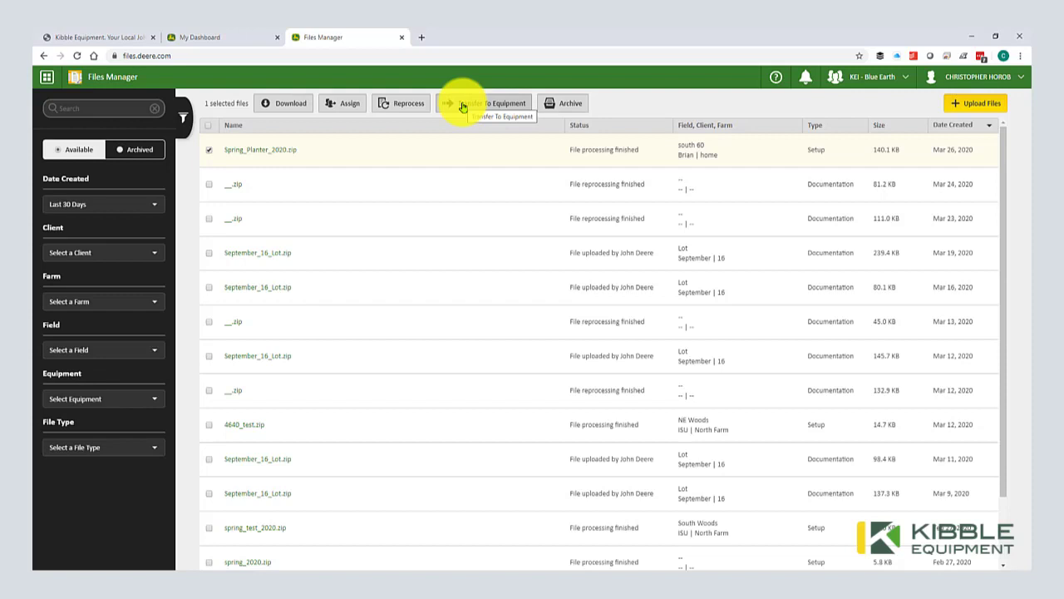
click(281, 106)
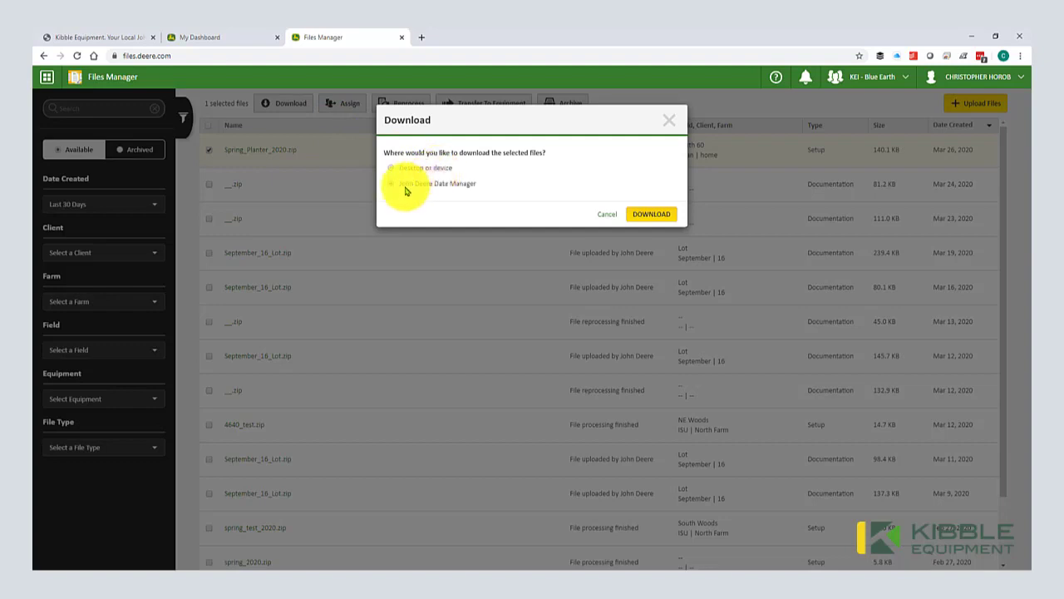
Step: Open the John Deere Data Manager download page from Tools, then return to Files Manager
click(674, 133)
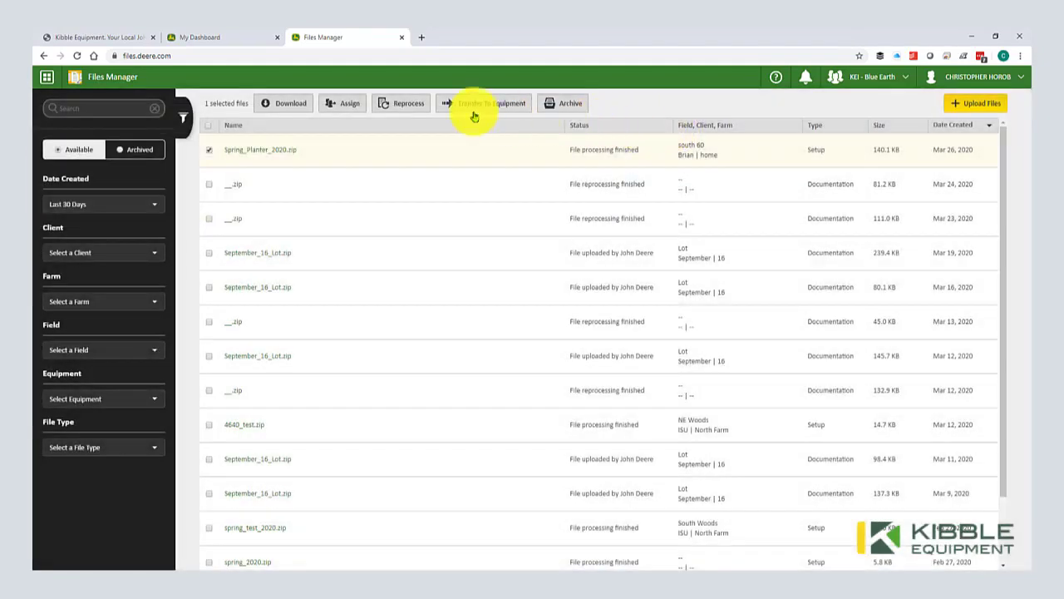
click(47, 77)
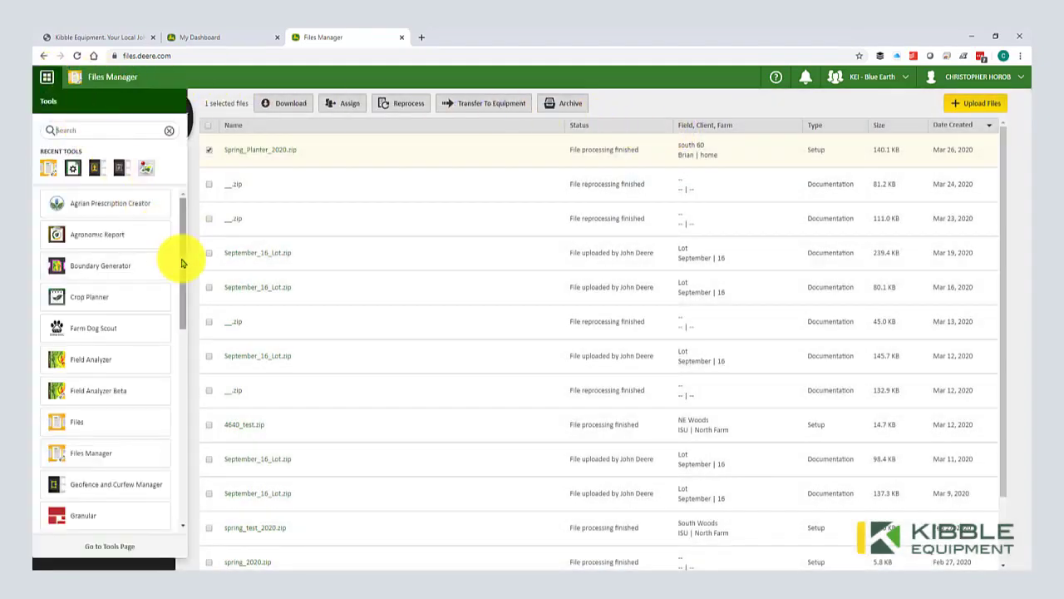
drag(179, 257, 178, 368)
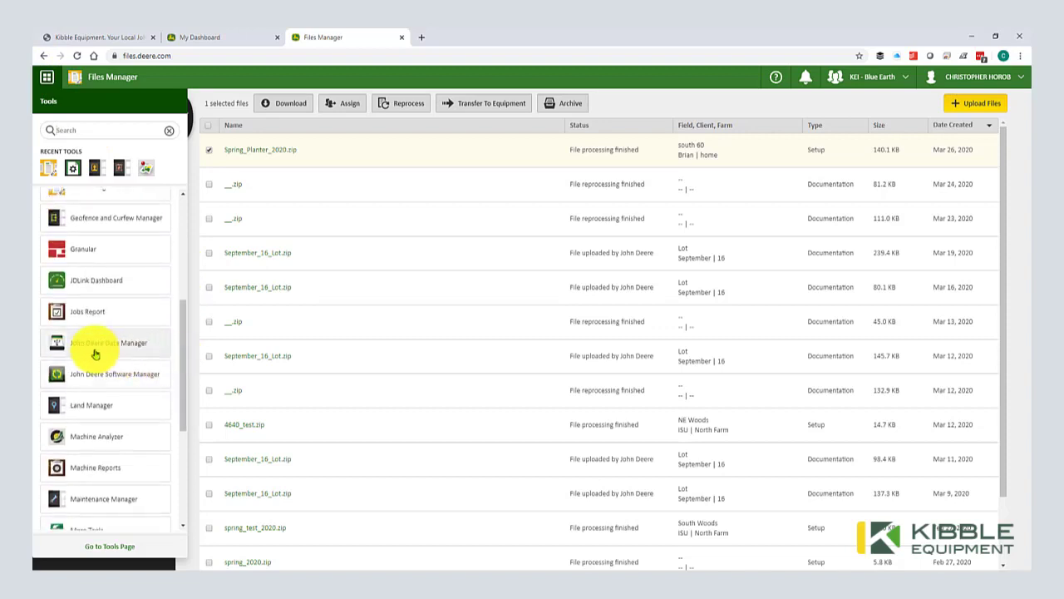
click(94, 353)
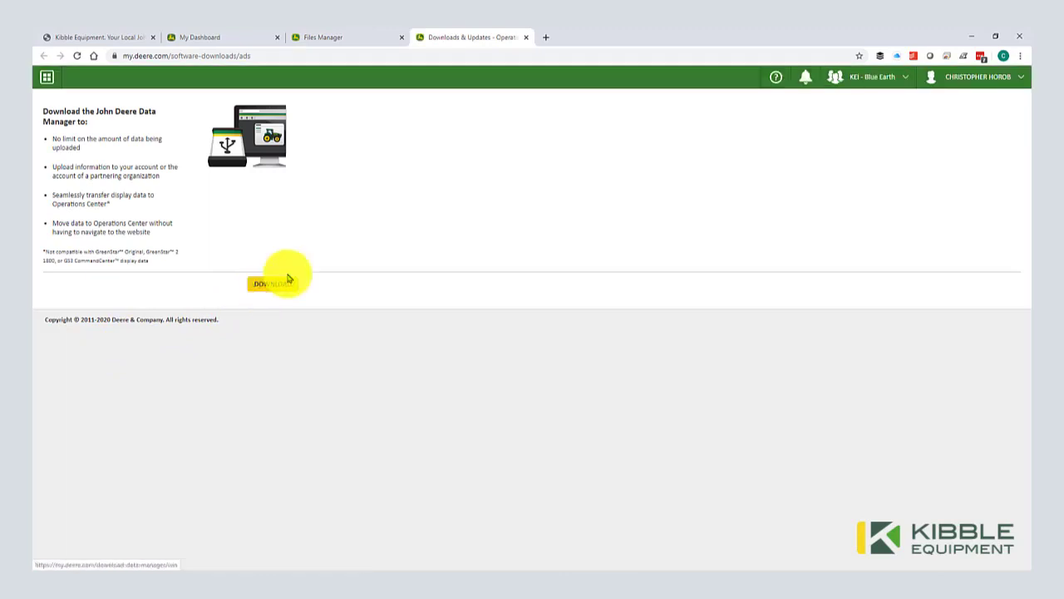
click(357, 46)
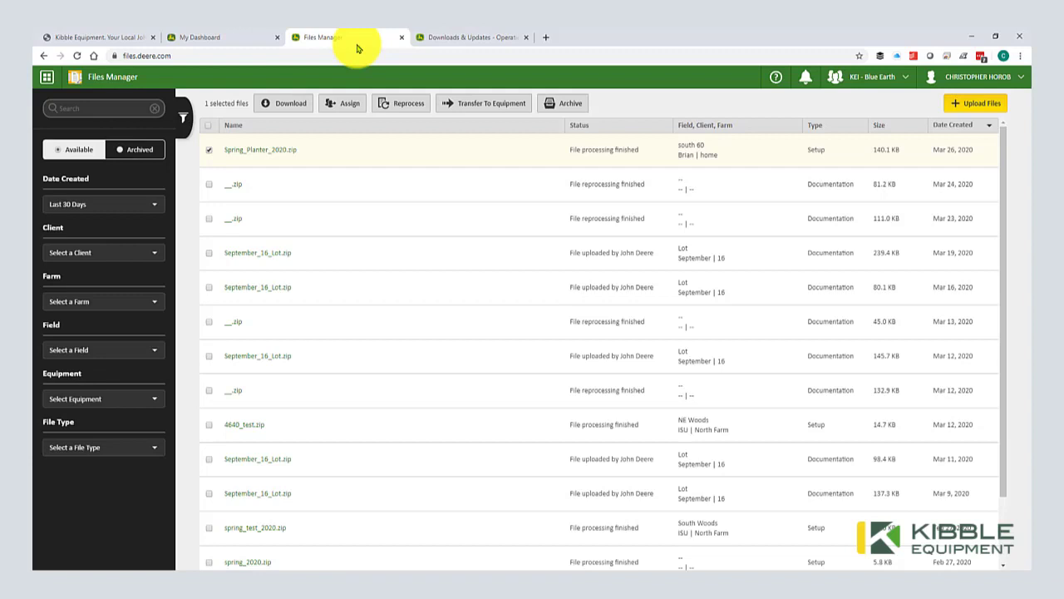
Step: Download Spring_Planter_2020.zip to John Deere Data Manager and open the downloaded file
click(283, 104)
click(464, 185)
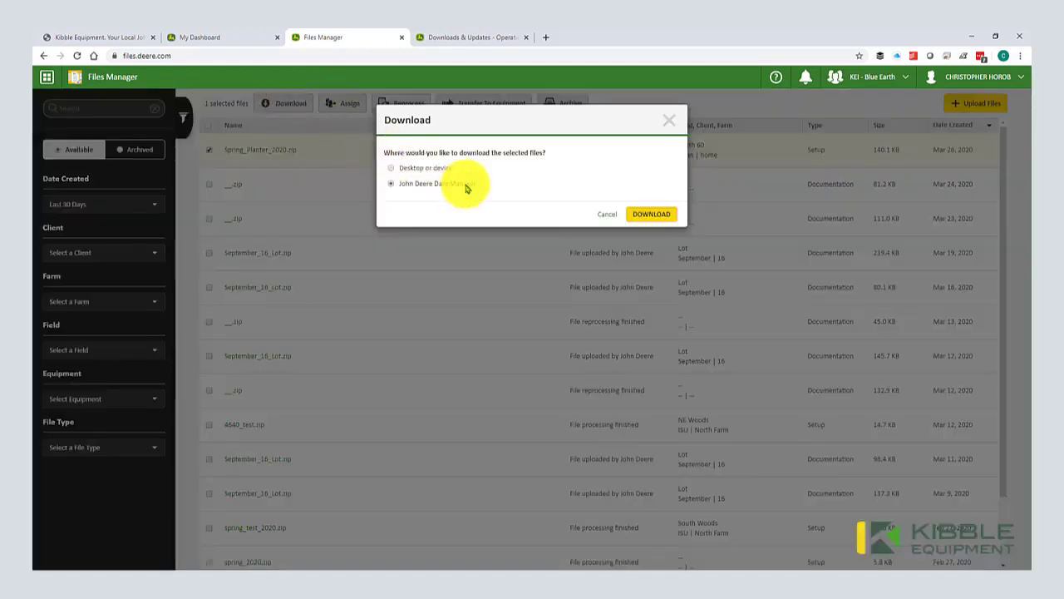
click(638, 214)
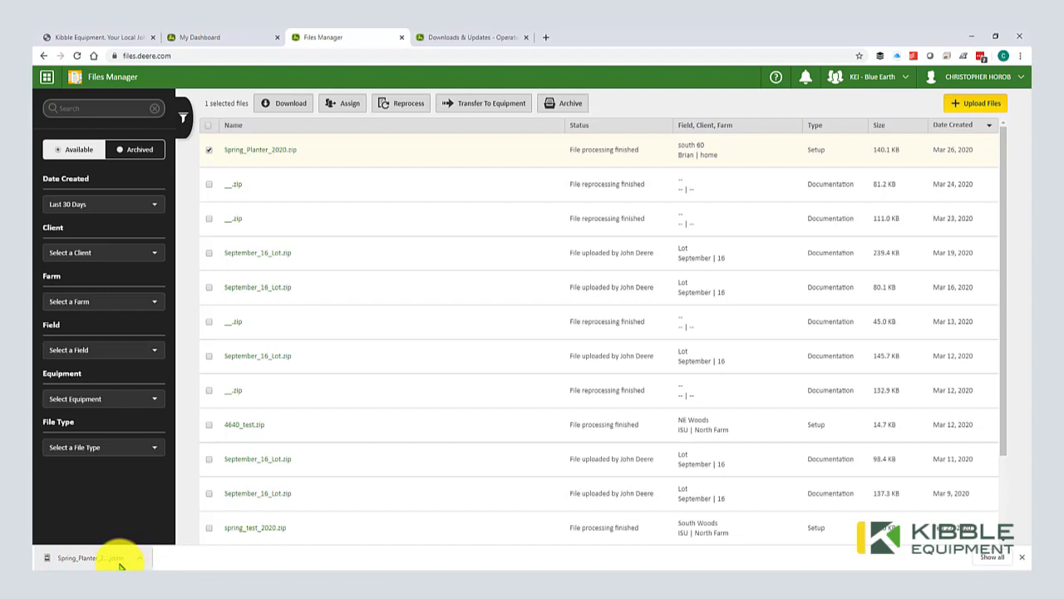
click(106, 556)
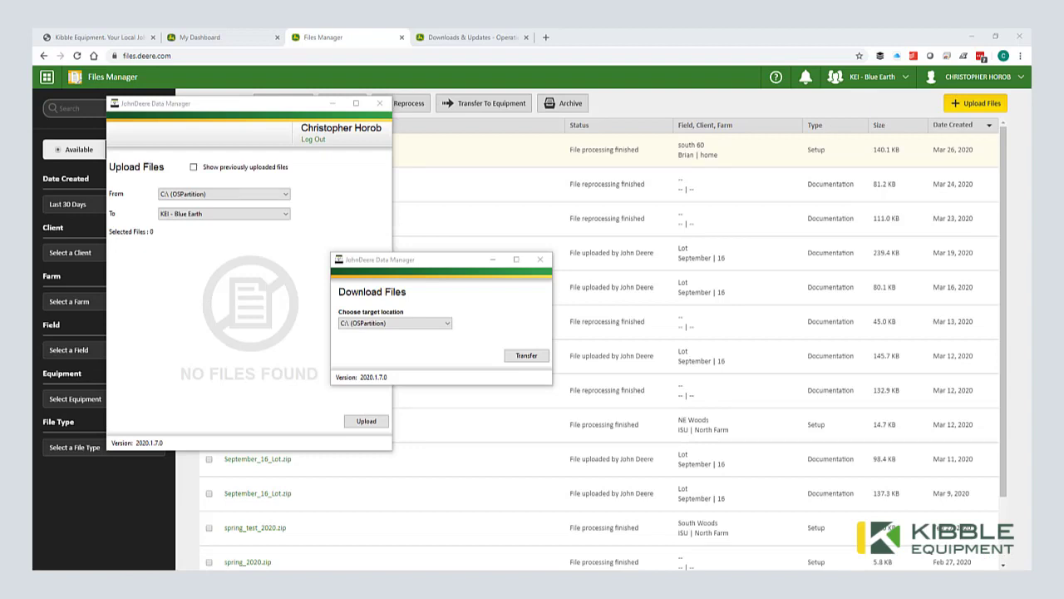
Step: Transfer Spring_Planter_2020 to D:\ (OSPartition) in Data Manager, then close the window
drag(414, 262, 371, 226)
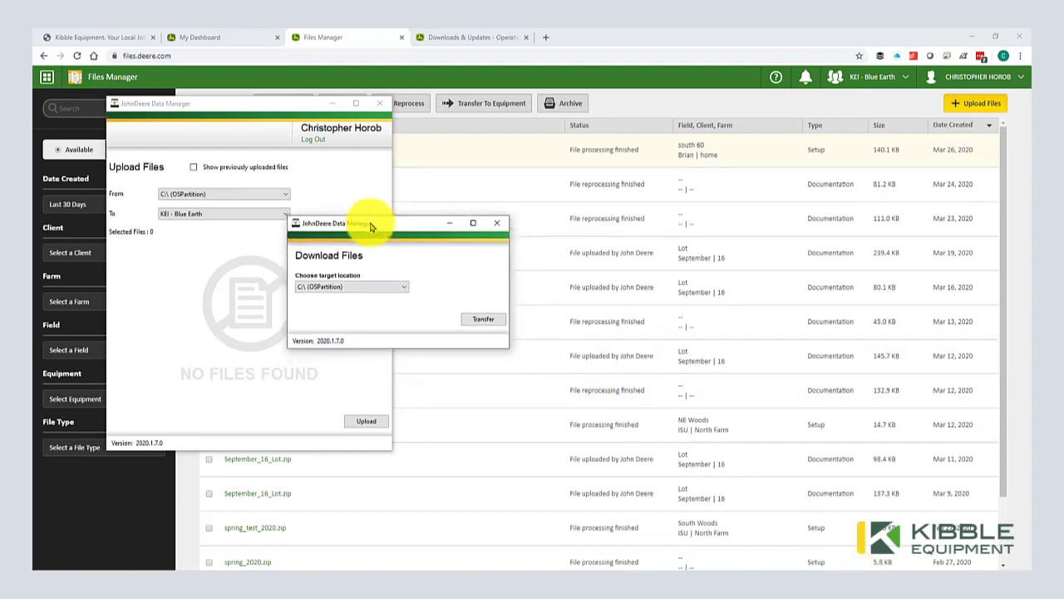
click(346, 286)
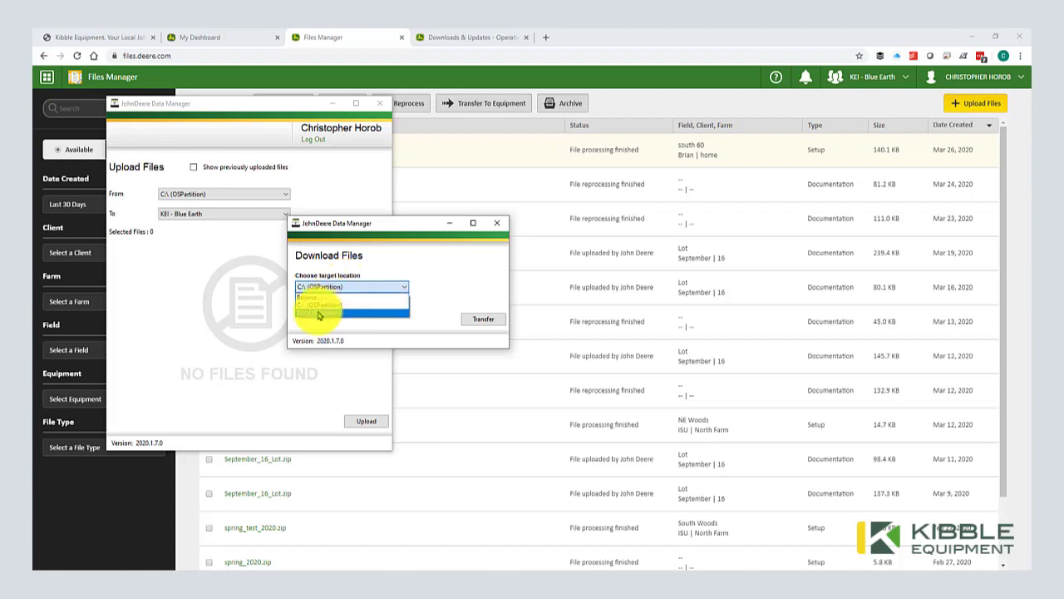
click(317, 314)
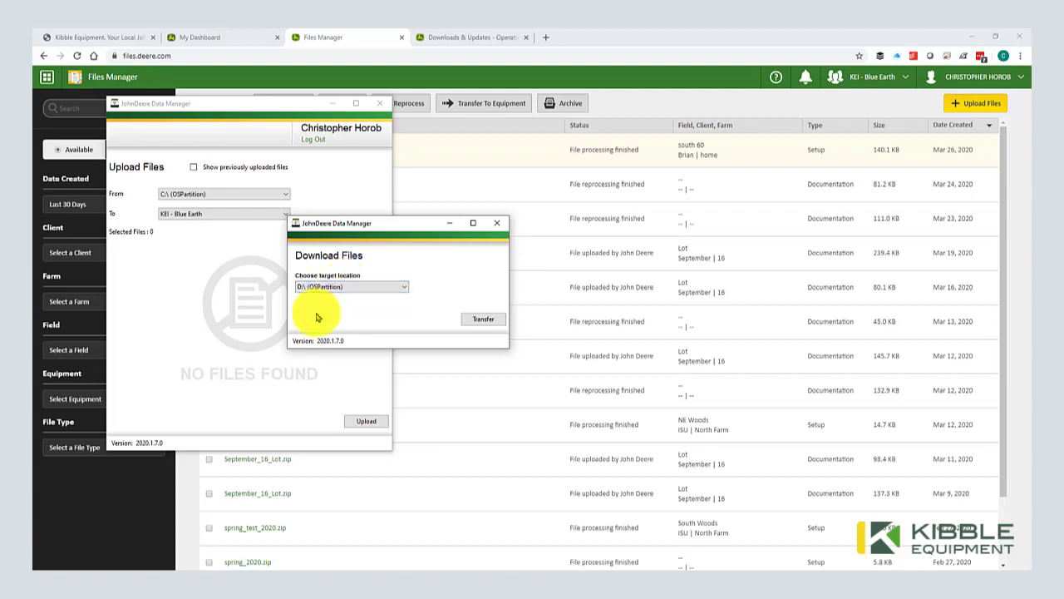
click(478, 319)
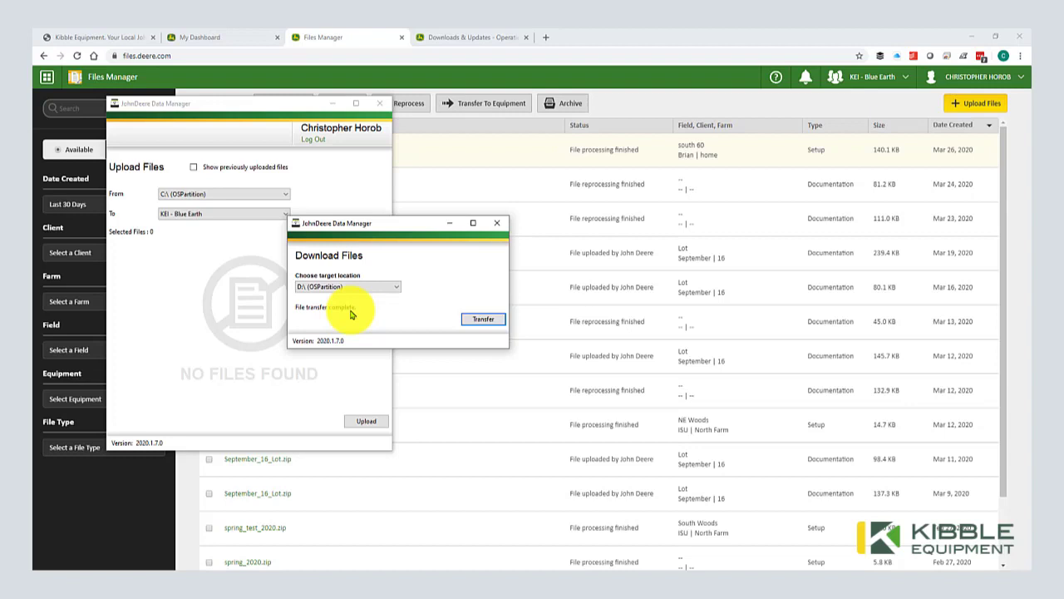
click(496, 223)
Step: Download Spring_Planter_2020.zip to Desktop or device and show it in its folder
click(380, 103)
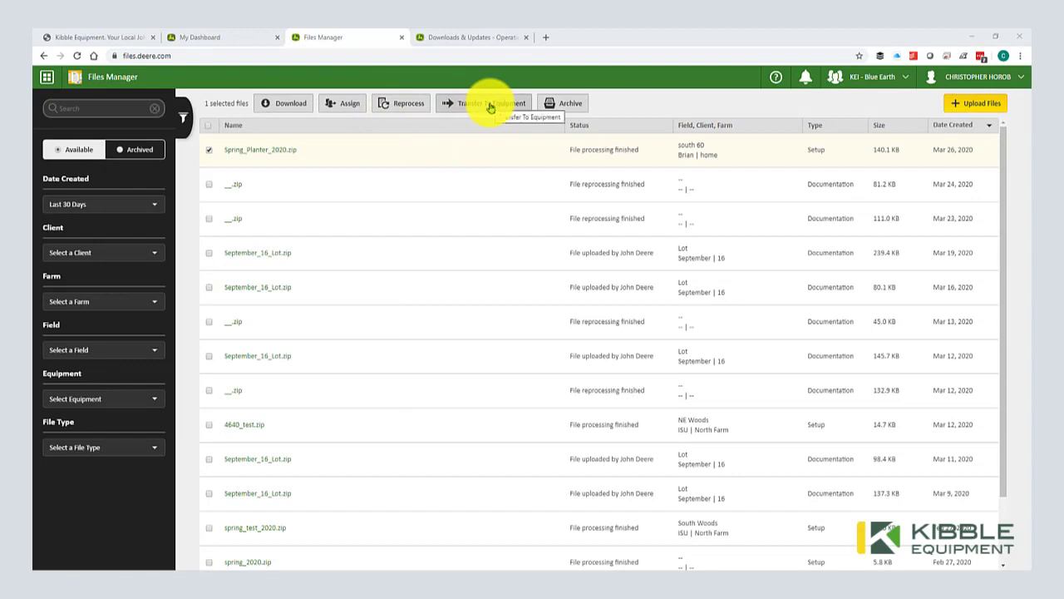
click(483, 111)
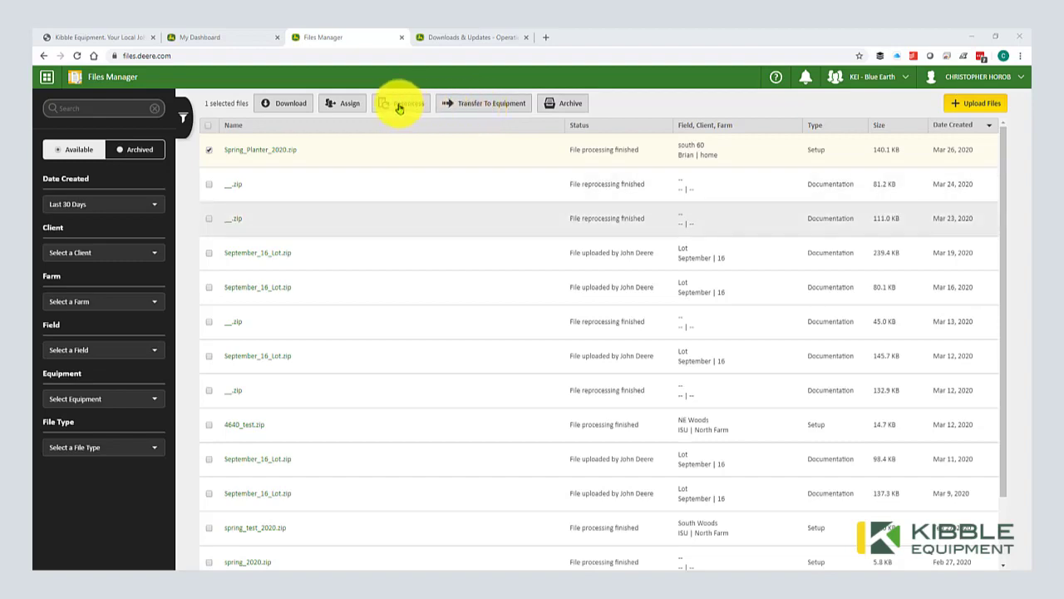
click(275, 101)
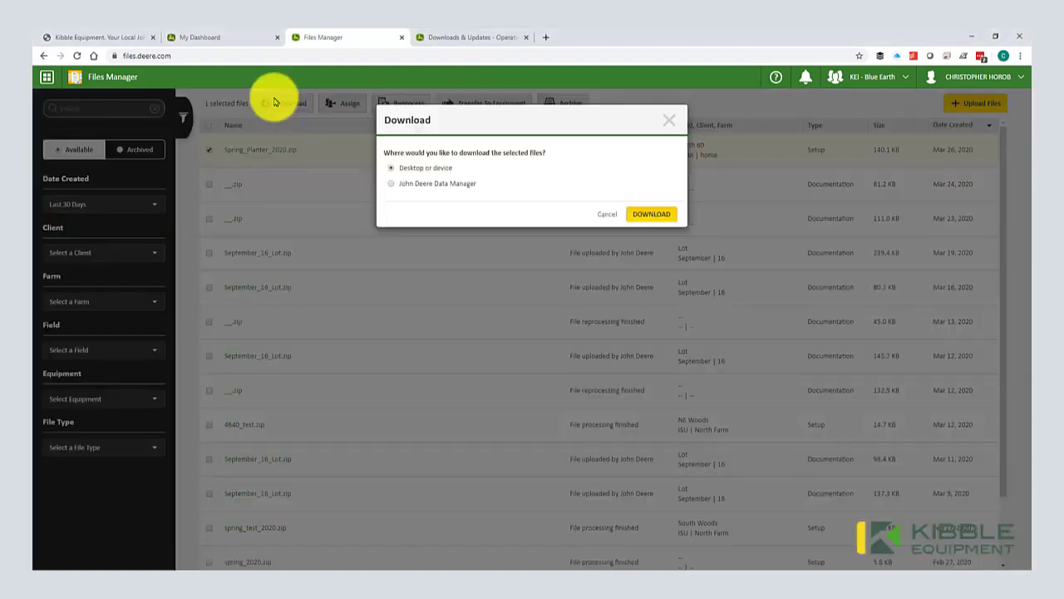
click(657, 214)
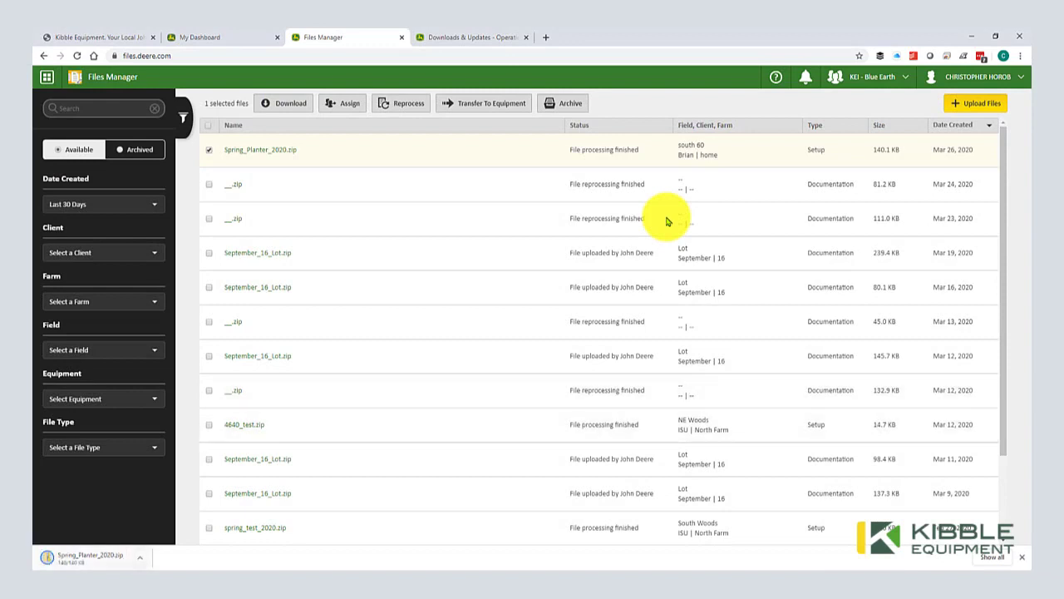
click(141, 557)
click(163, 522)
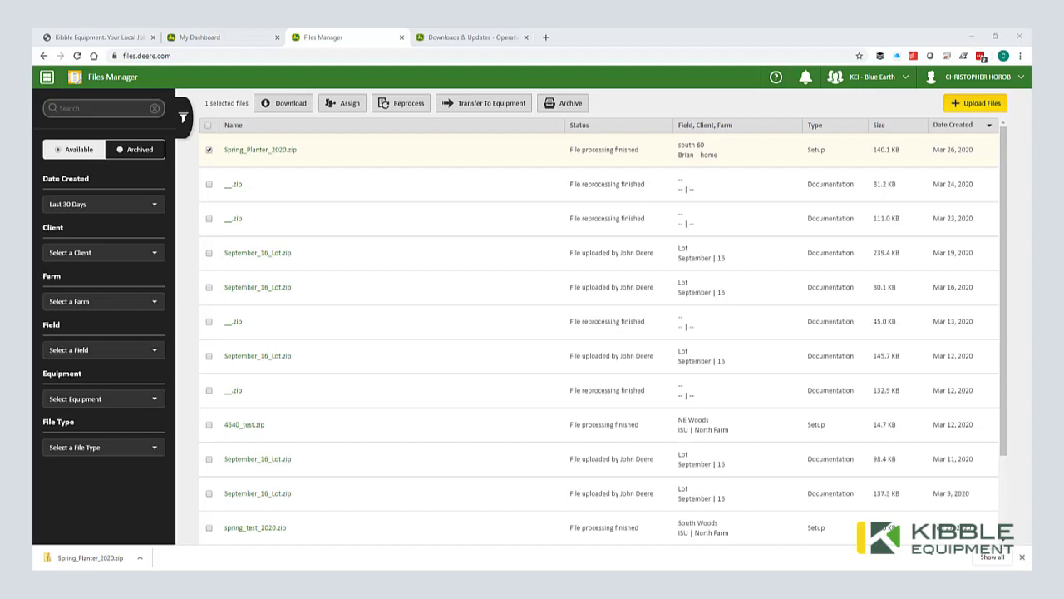
Step: Extract all of Spring_Planter_2020.zip into a Spring_Planter_2020 folder
drag(551, 302, 513, 162)
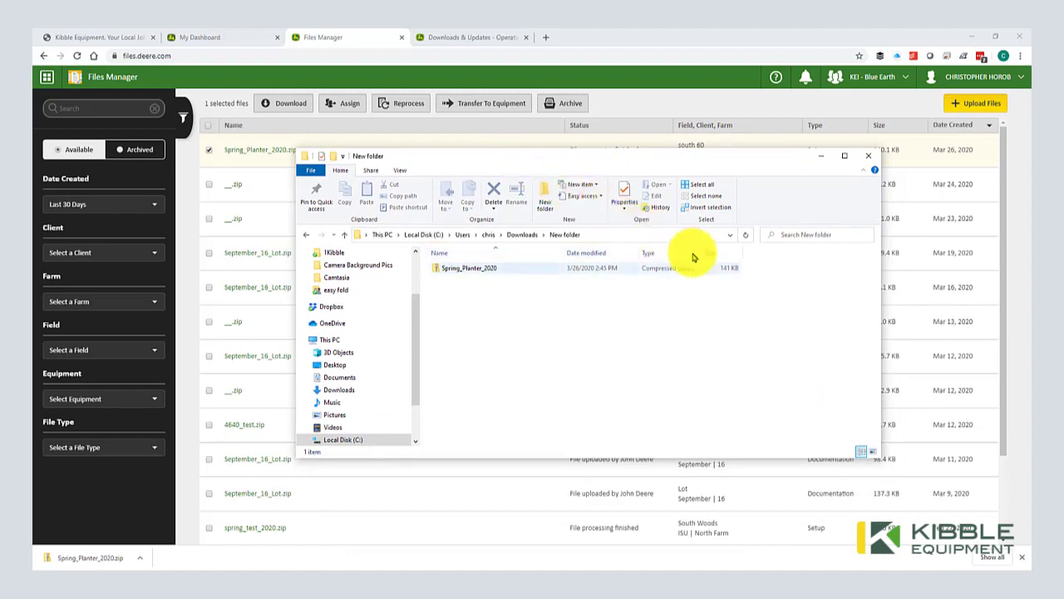
right_click(473, 272)
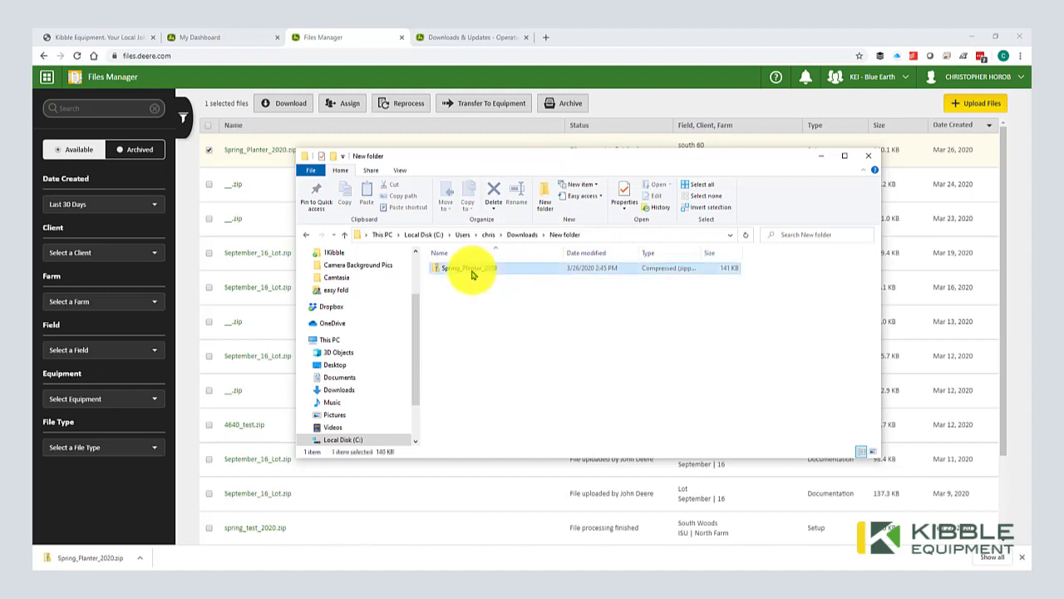
click(493, 304)
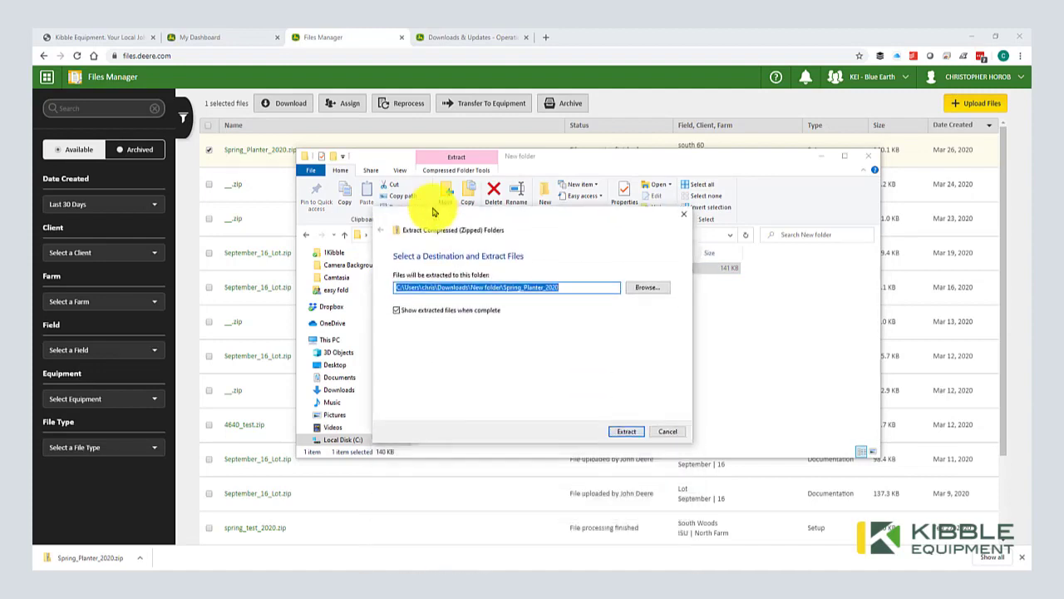
click(627, 430)
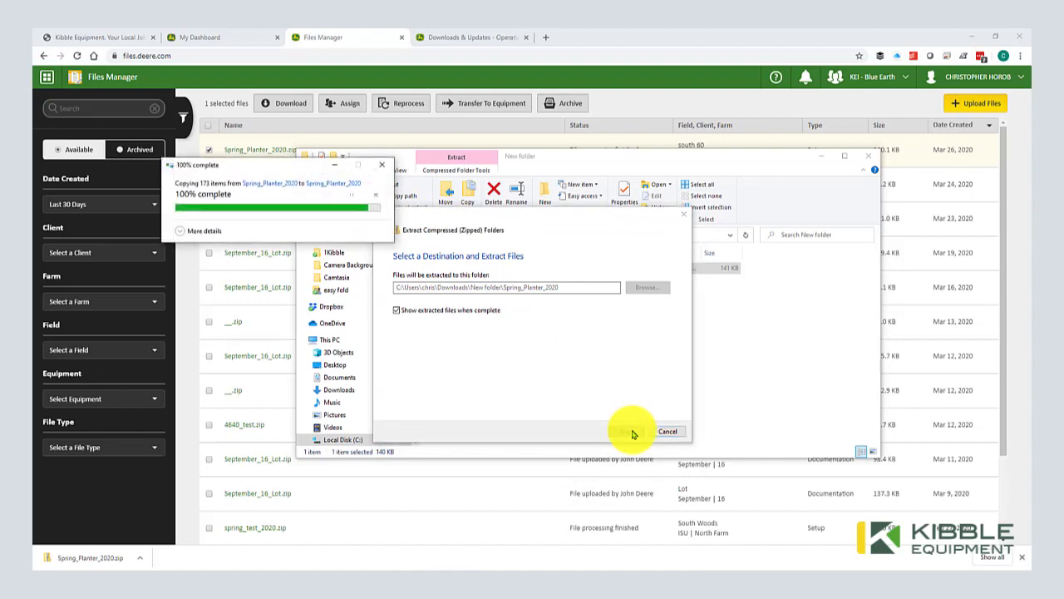
Step: Browse into Spring_Planter_2020 and its GS3_2630 folder, then close the window
double_click(492, 294)
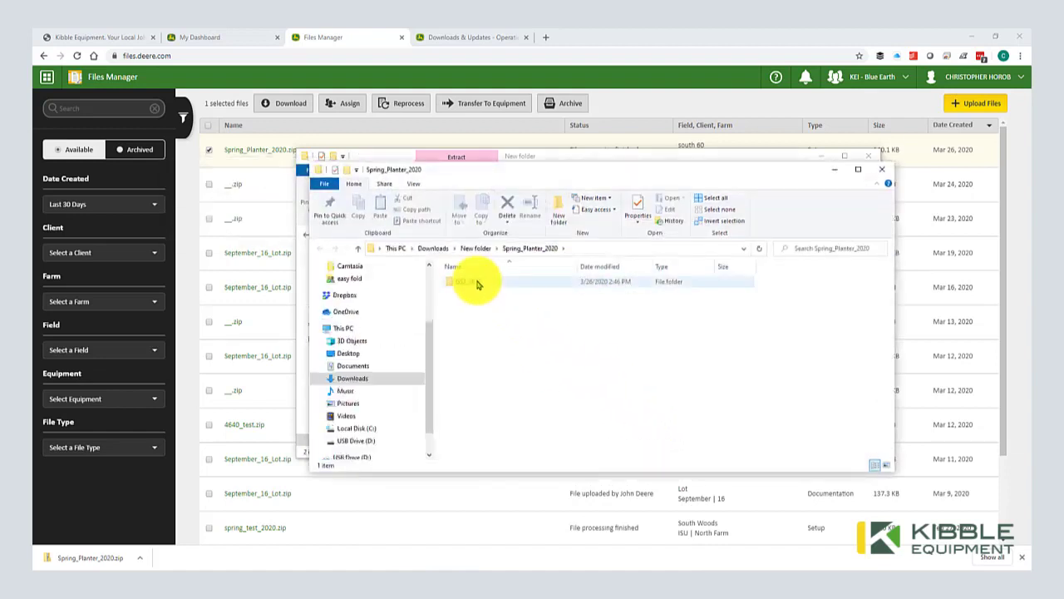
click(482, 284)
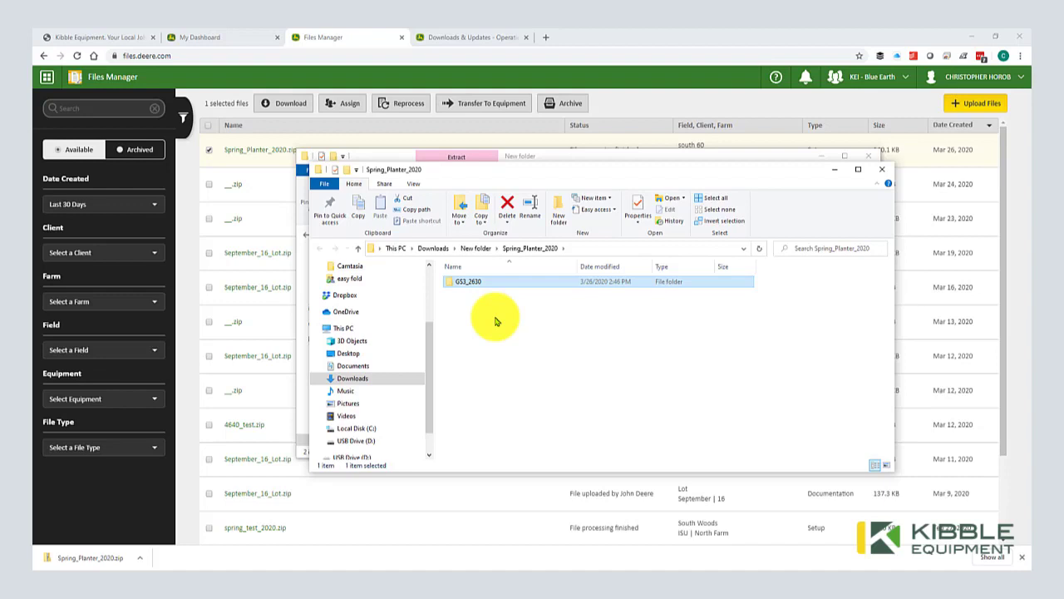
double_click(465, 281)
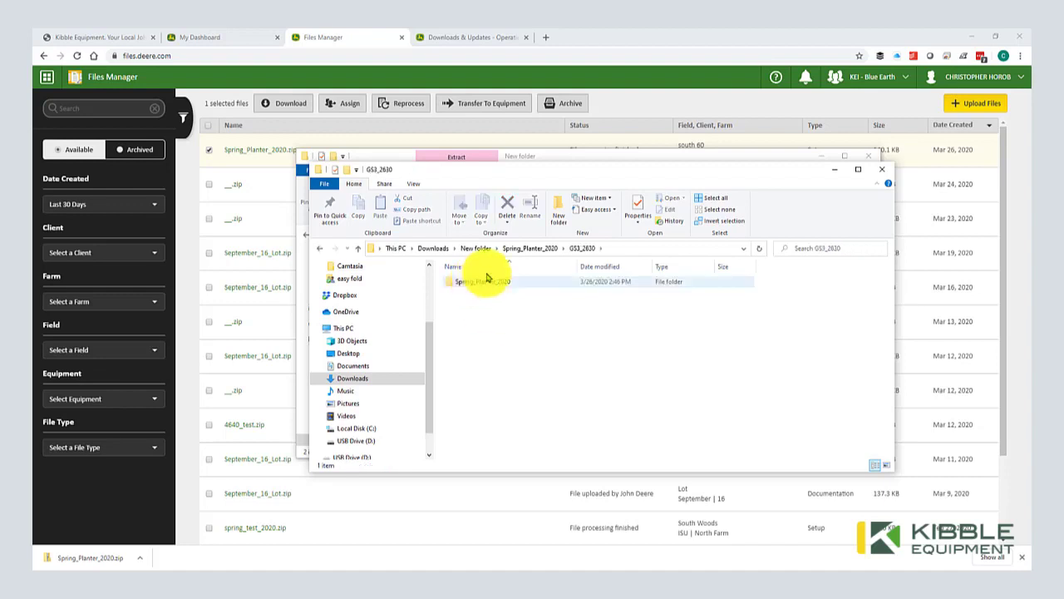
click(524, 247)
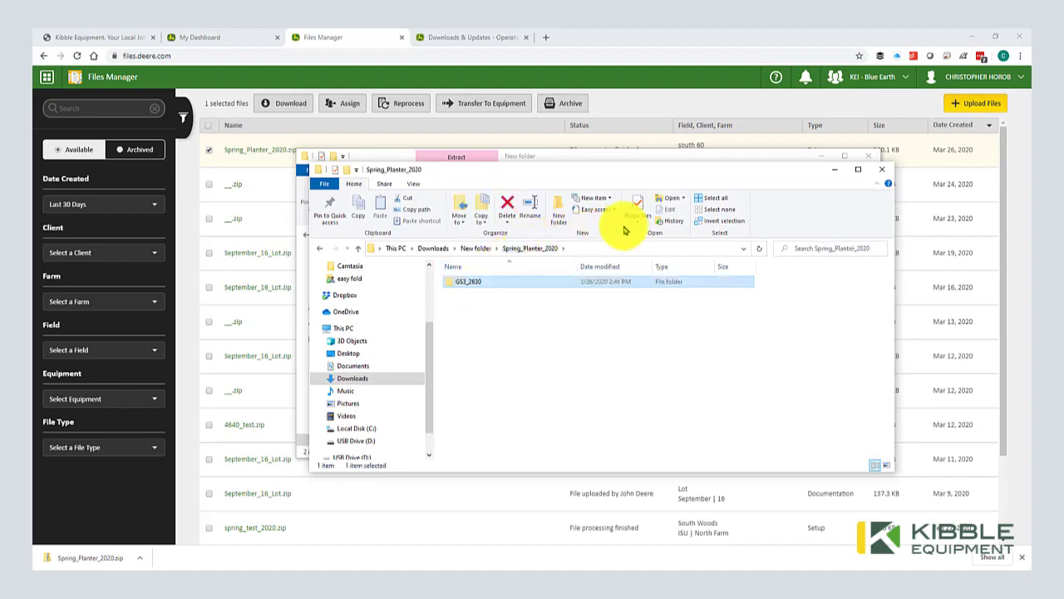
click(878, 172)
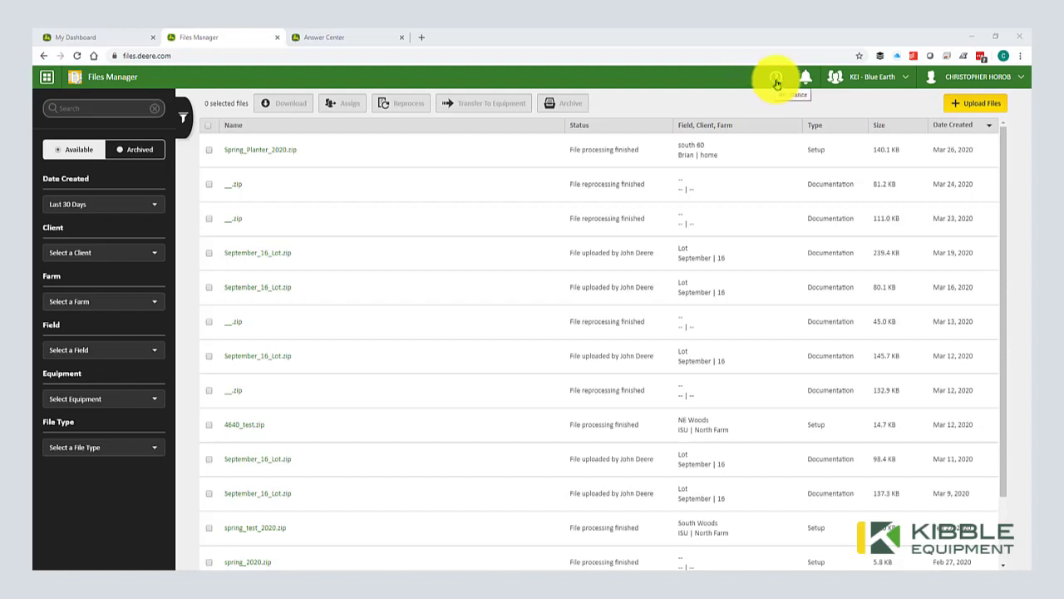
Step: Open the Assistance menu listing Release Notes, How To Videos, Contact Support and help documentation
click(776, 80)
click(776, 81)
click(775, 80)
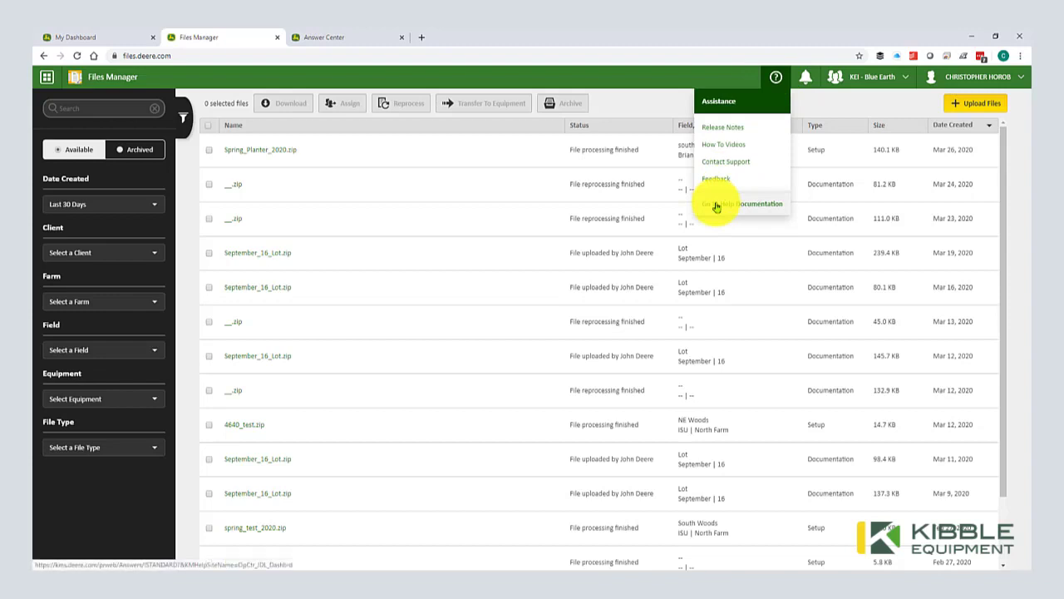
Step: Open the help documentation in John Deere Answer Center and scroll through the page
click(349, 39)
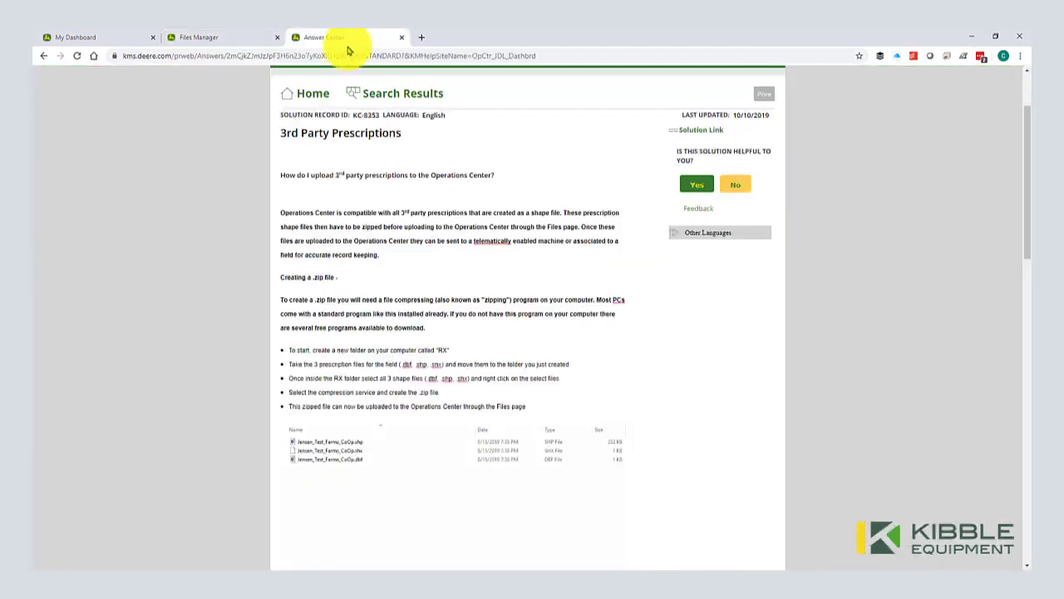
click(323, 100)
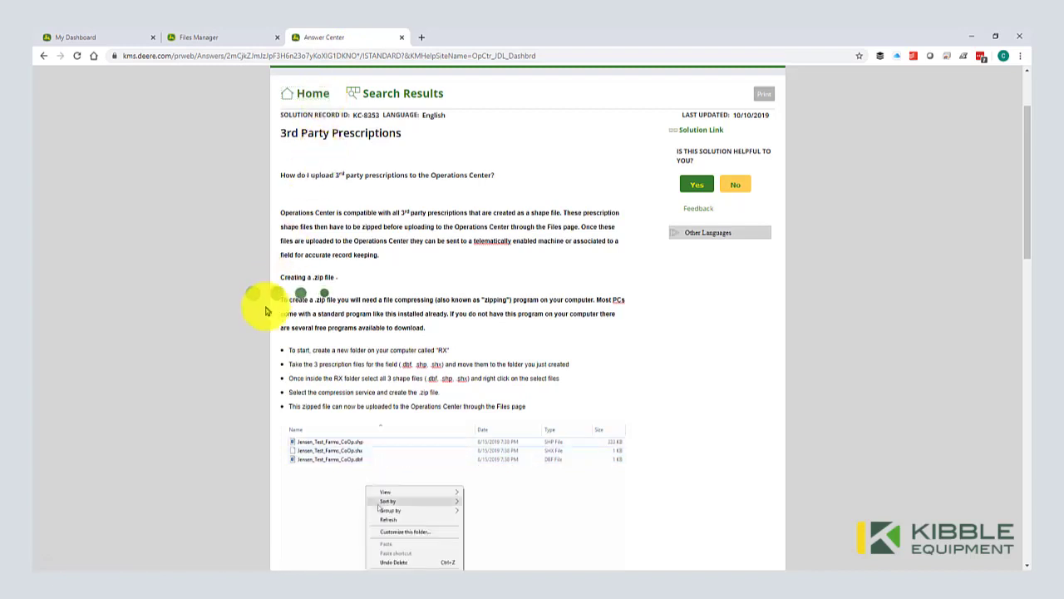
scroll(368, 297, up, 2)
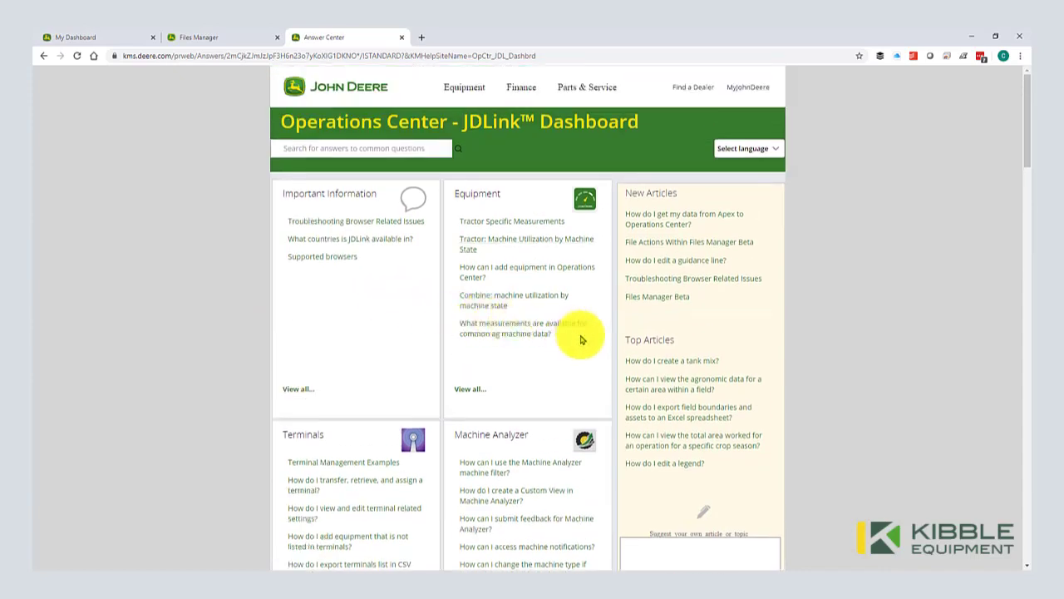
scroll(580, 339, down, 3)
scroll(580, 339, down, 7)
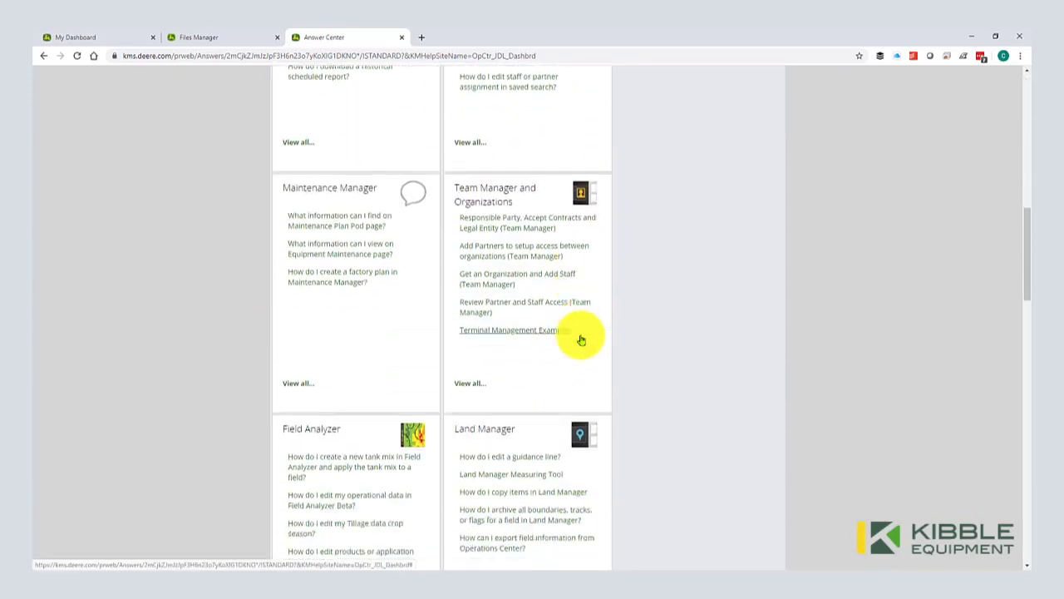
scroll(582, 339, down, 5)
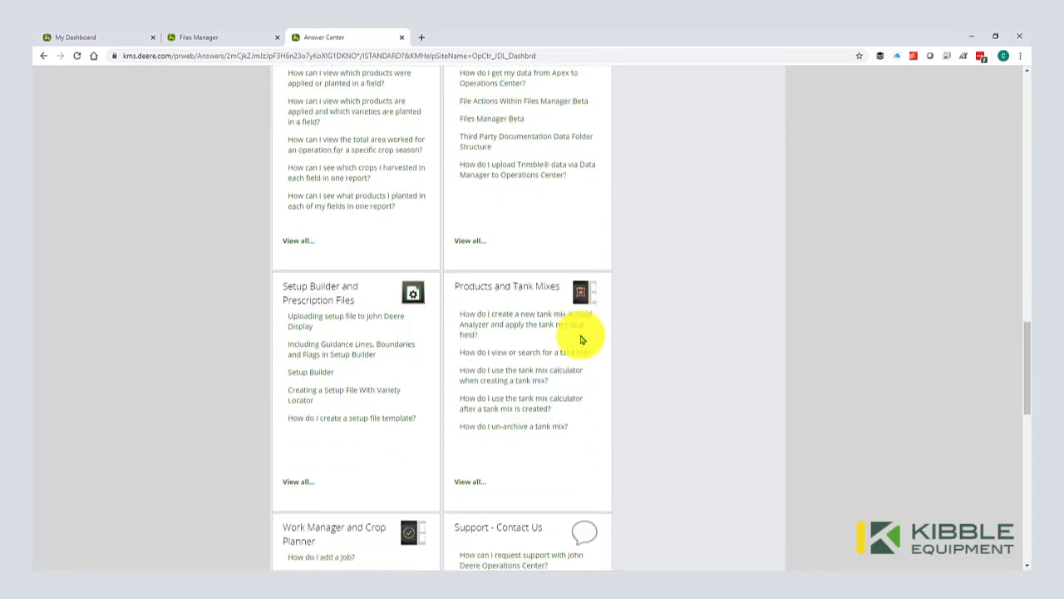
scroll(581, 339, up, 15)
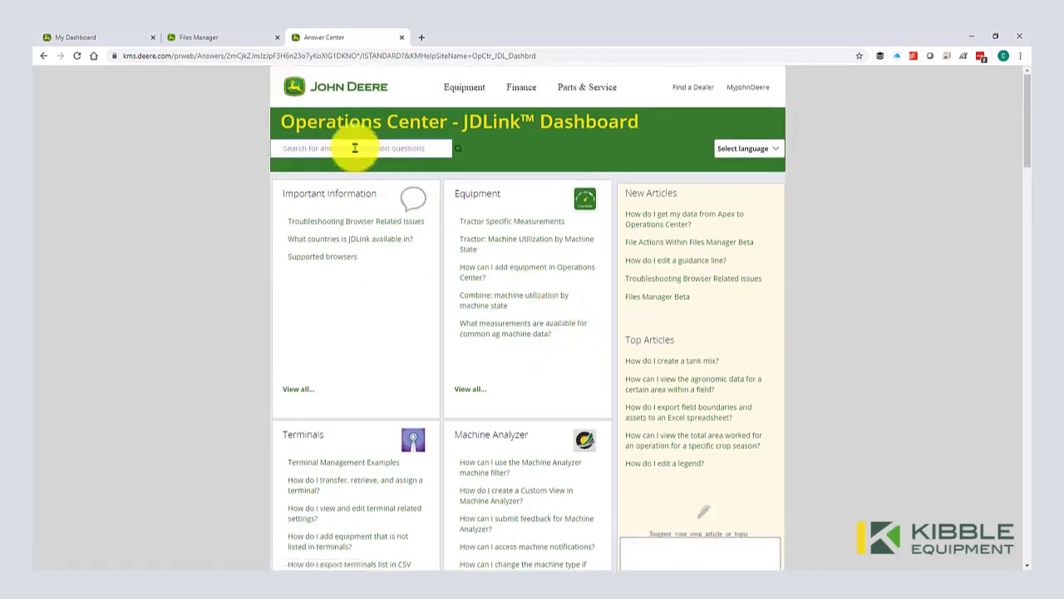
Step: Search Answer Center for 'prescription' and open the 3rd Party Prescriptions article
text(prescription)
key(Return)
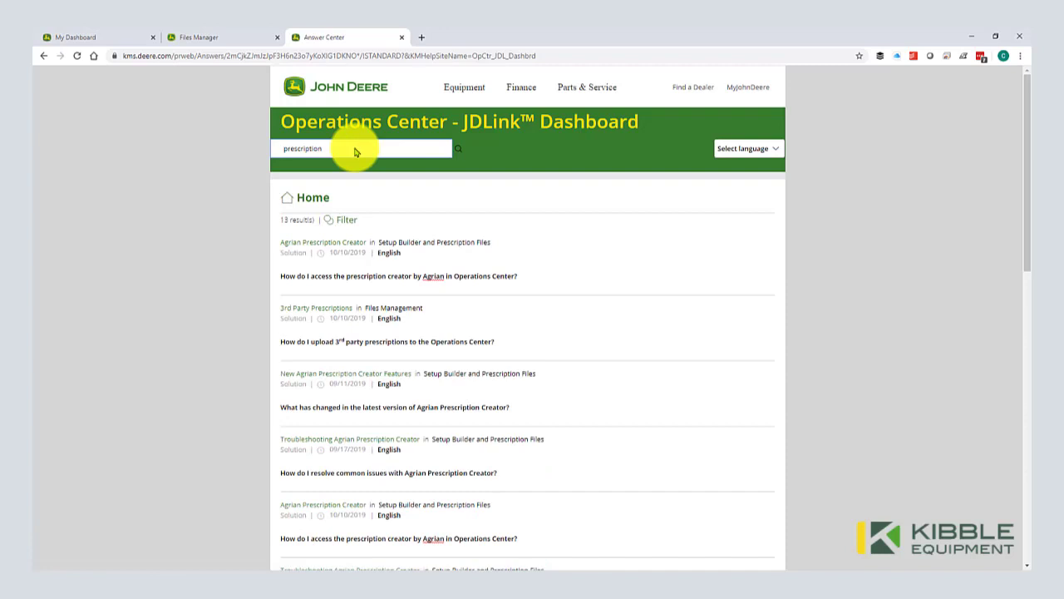
click(291, 313)
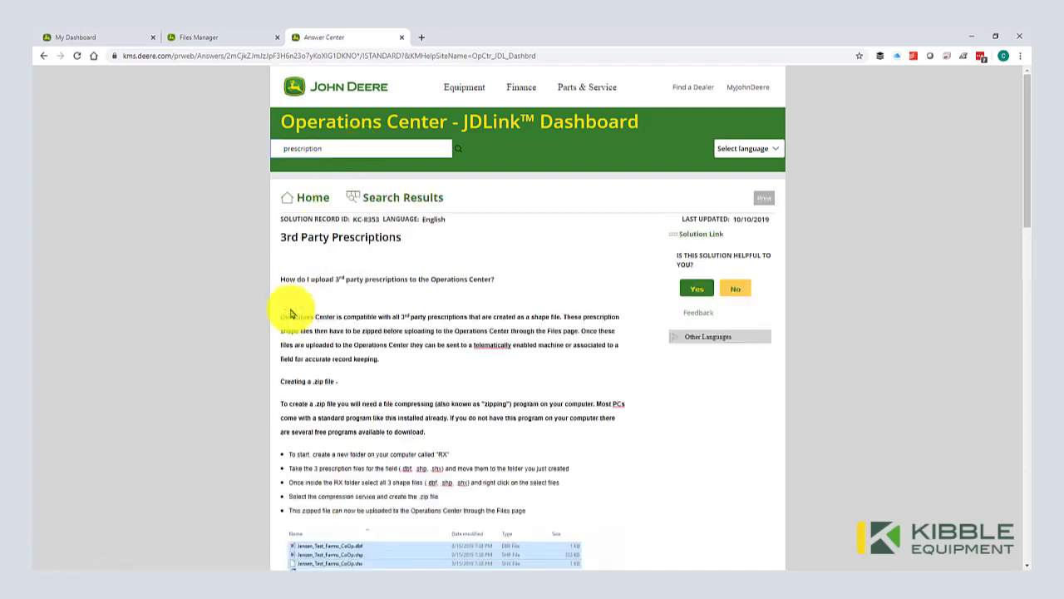
scroll(291, 313, down, 1)
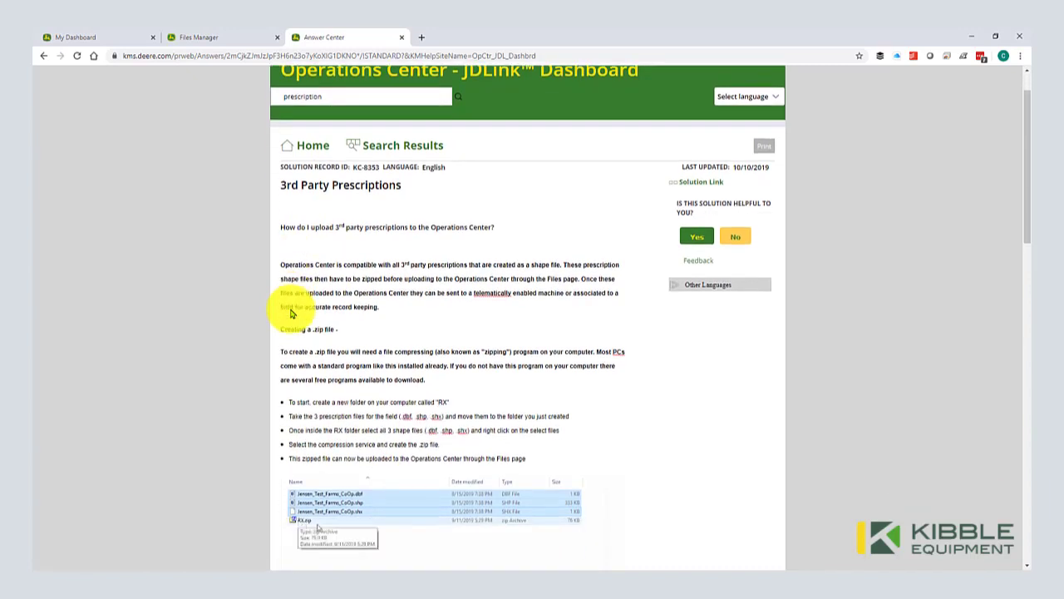
scroll(291, 312, down, 2)
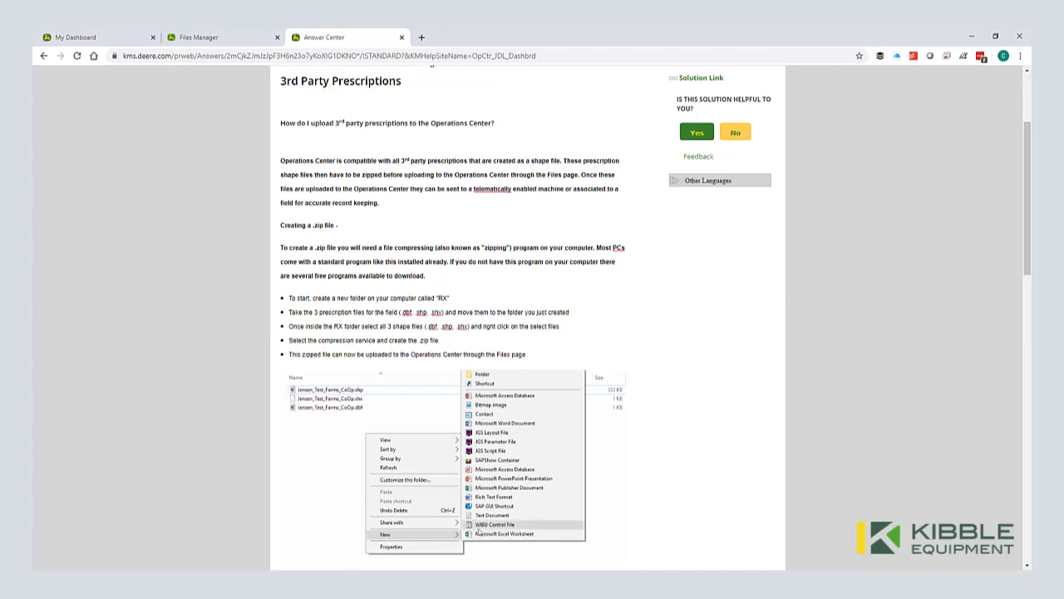
Step: Open the shapefiles subfolder in File Explorer and create a new folder named Rx
key(super+e)
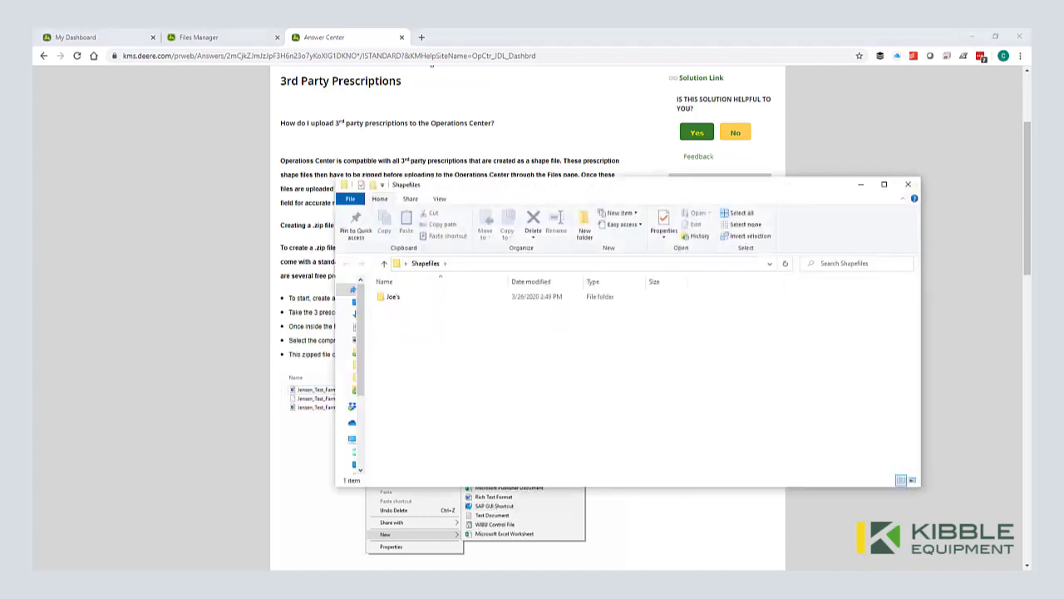
click(392, 298)
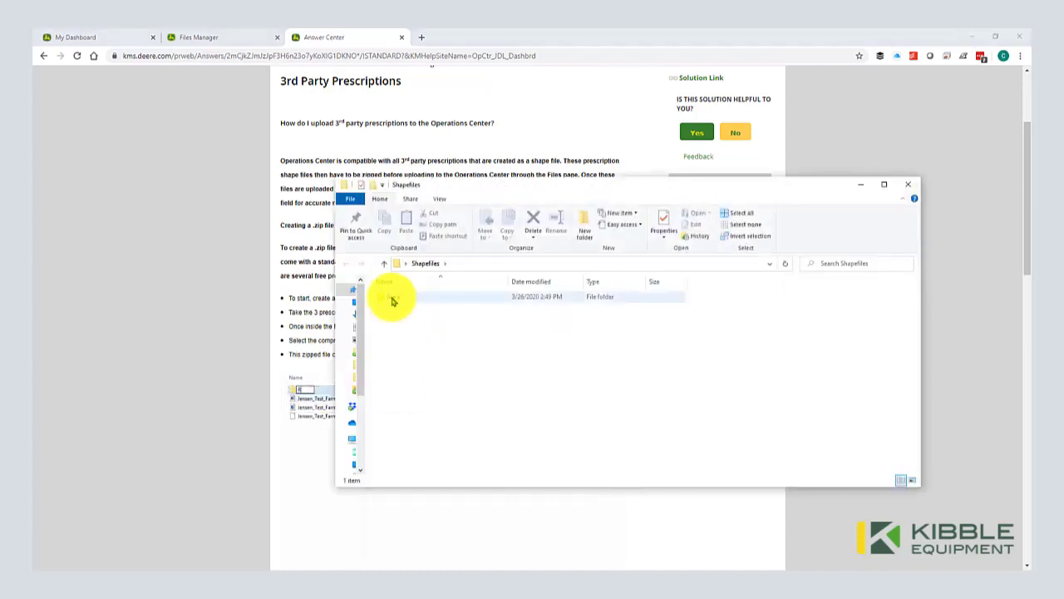
double_click(392, 299)
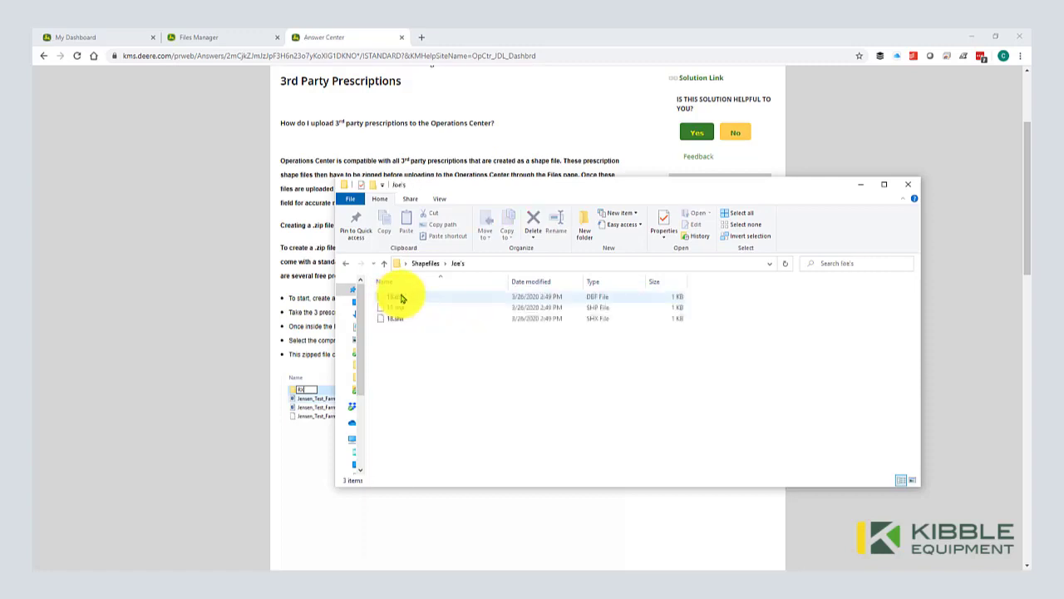
right_click(414, 358)
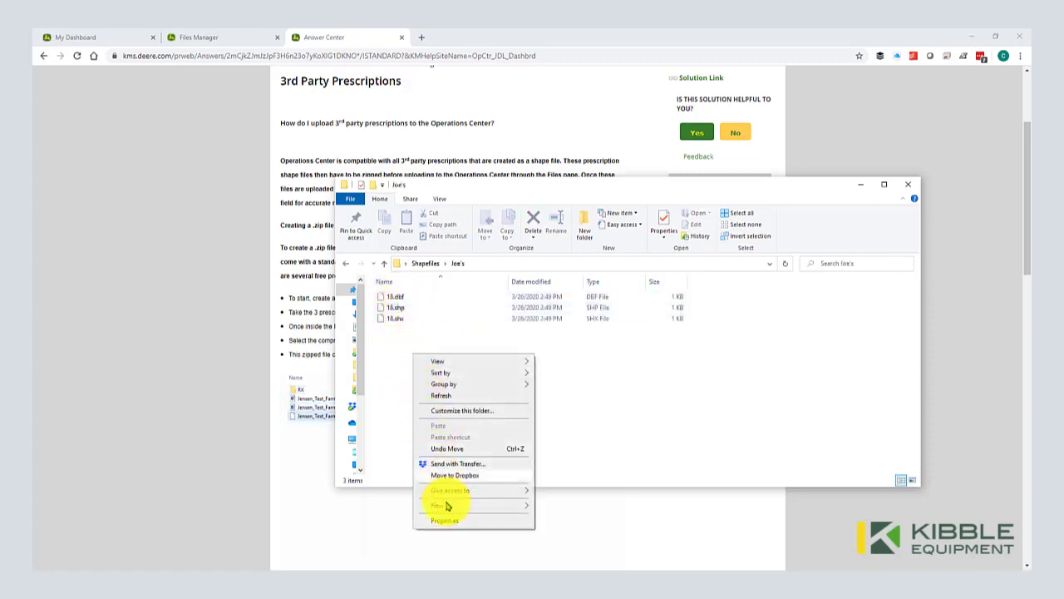
mouse_move(447, 506)
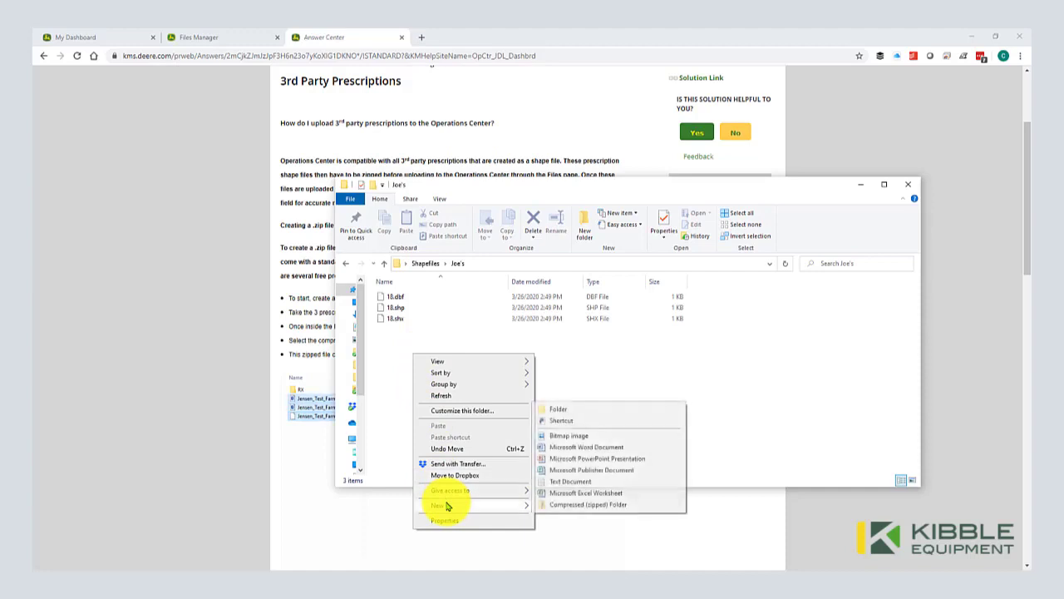
click(570, 413)
text(Rx)
key(Return)
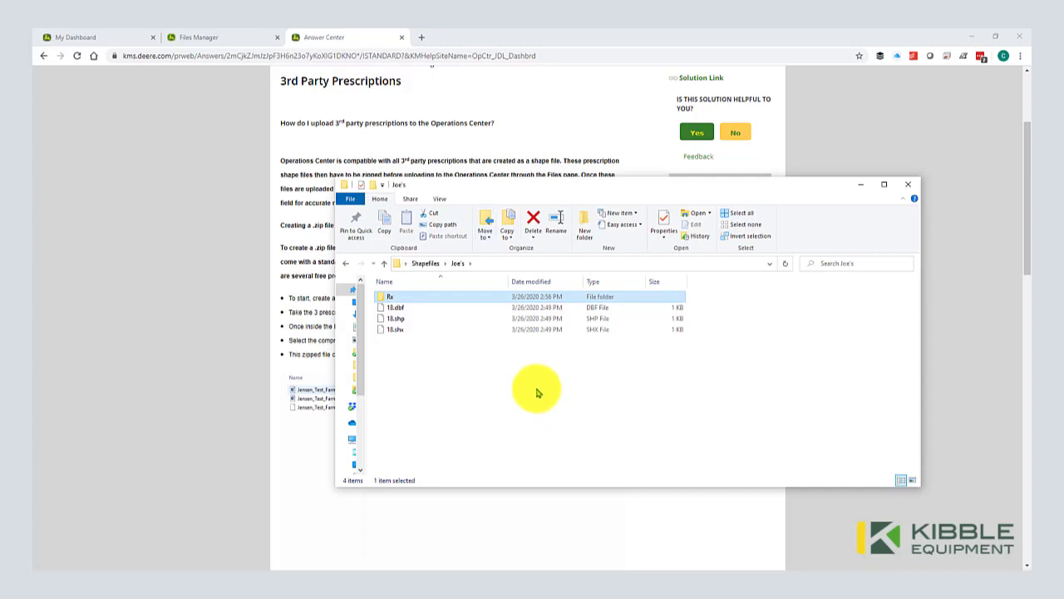
Step: Move the three 18 shapefiles into Rx and compress it into an Rx zip file
drag(419, 307, 394, 301)
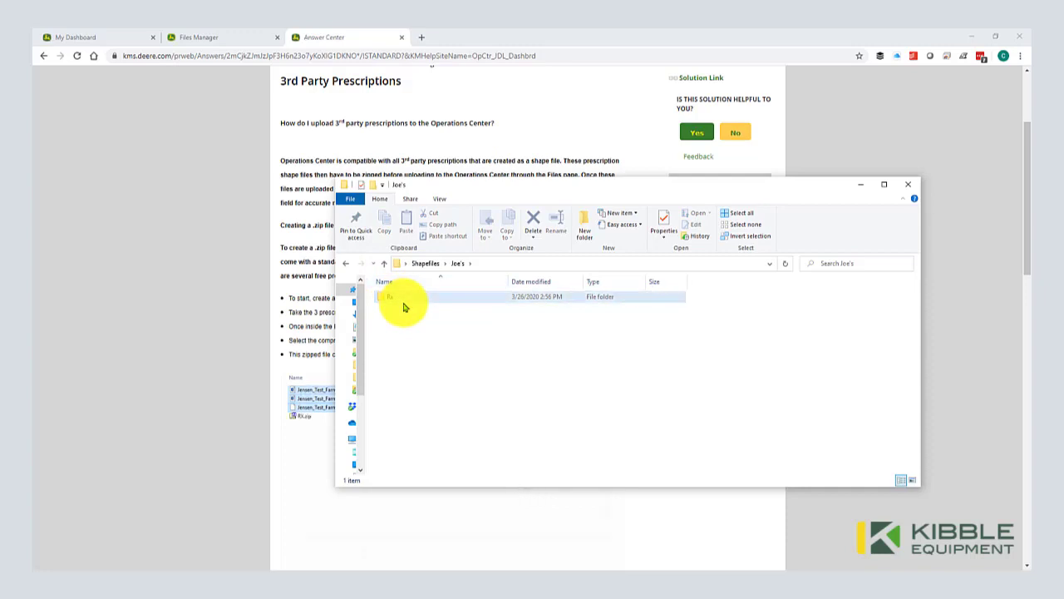
click(389, 301)
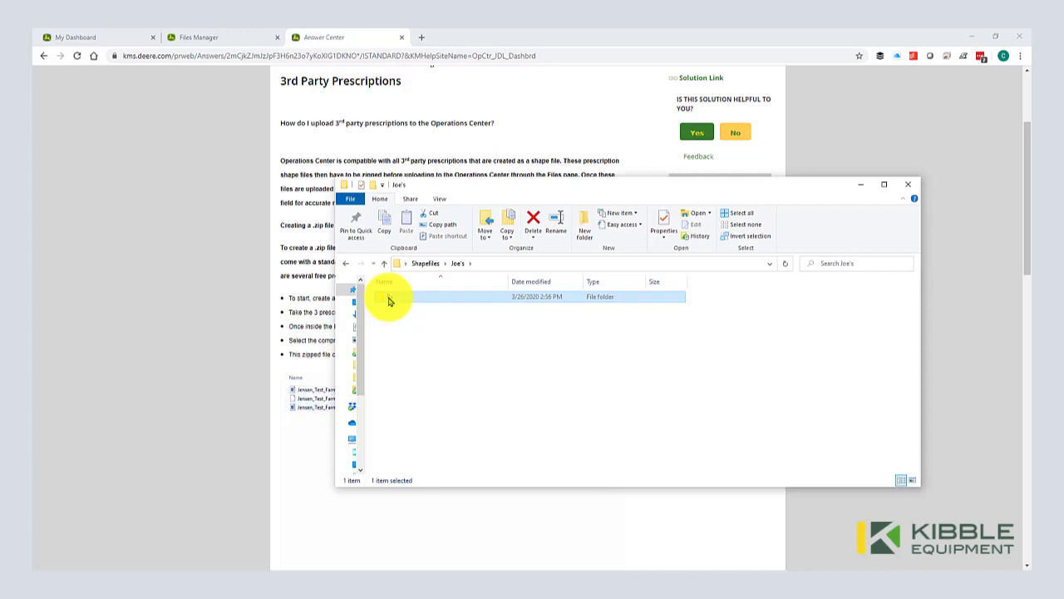
right_click(393, 301)
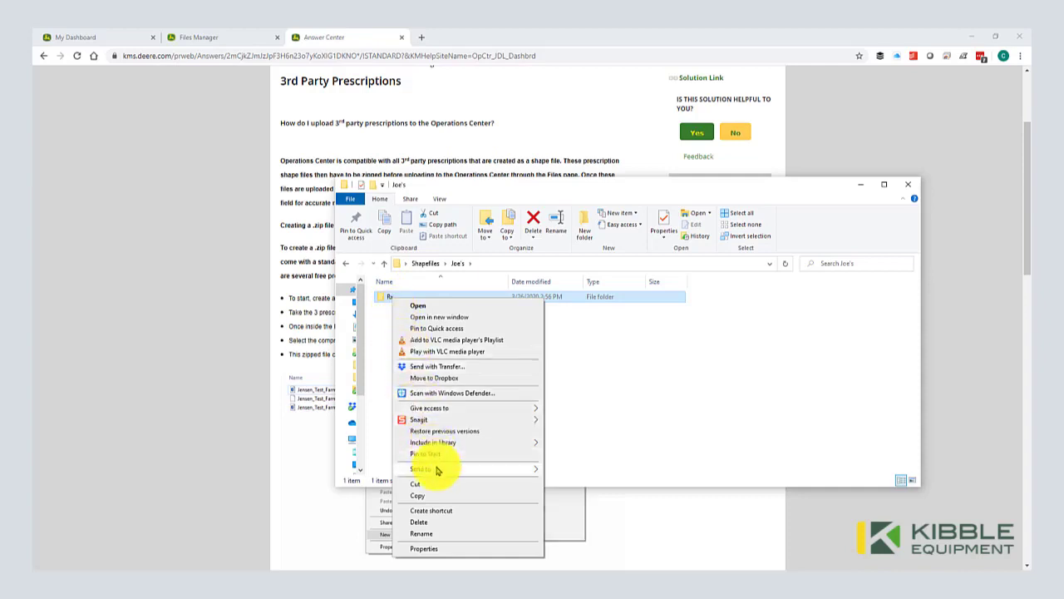
mouse_move(438, 469)
click(595, 482)
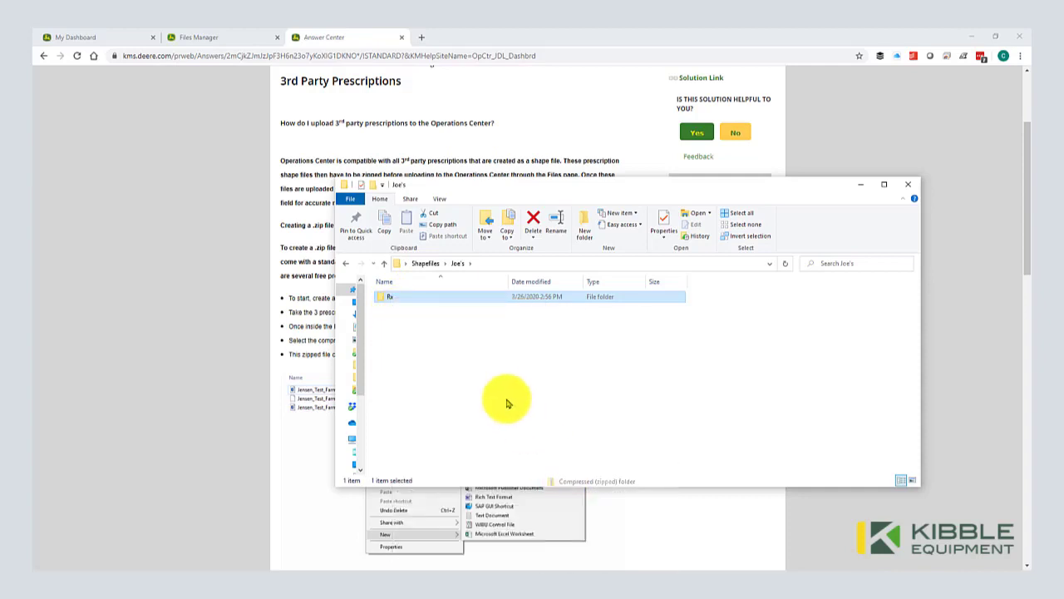
key(Return)
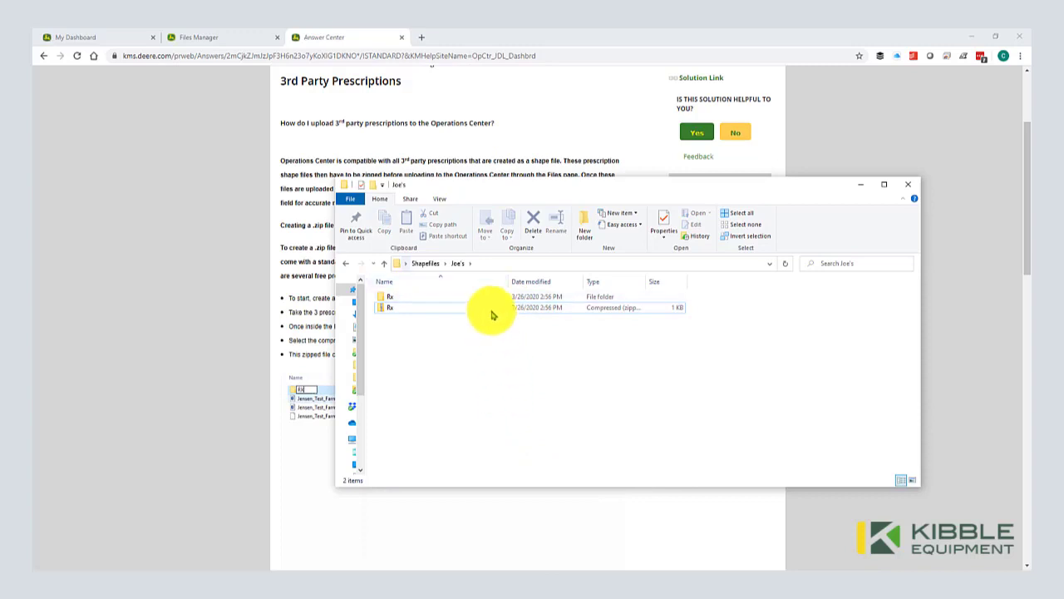
drag(475, 185, 800, 148)
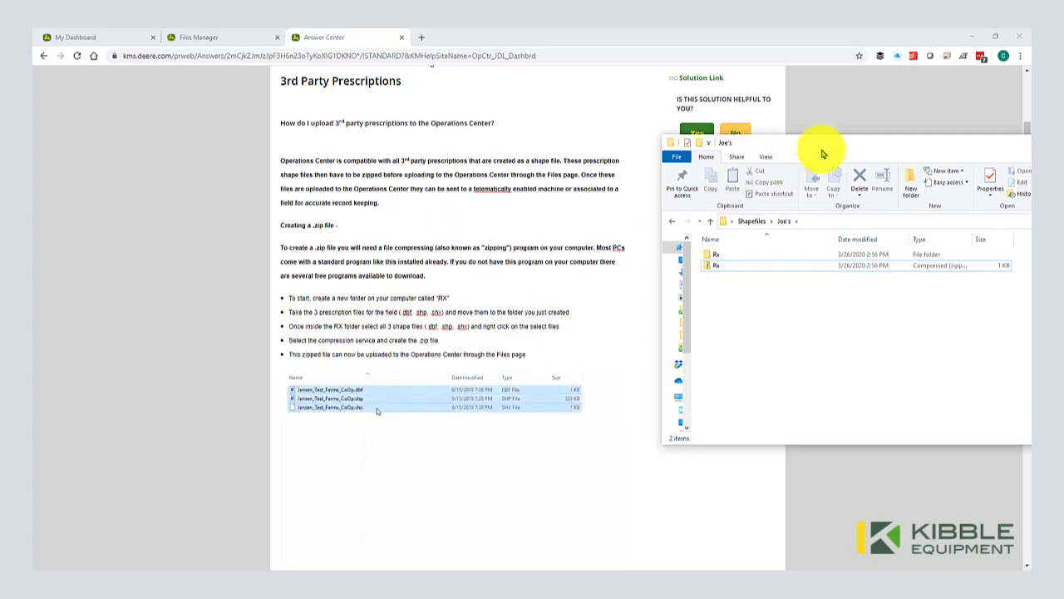
Step: Upload Rx.zip from Explorer into Files Manager, where it appears as a 0.9 KB Prescription file
drag(820, 147, 551, 161)
click(192, 40)
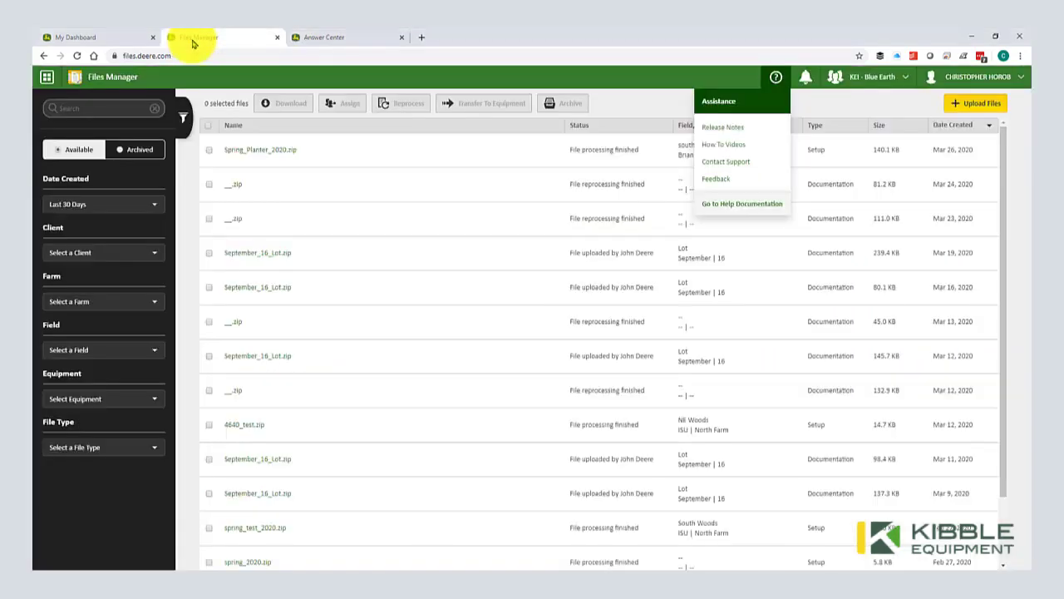
click(647, 103)
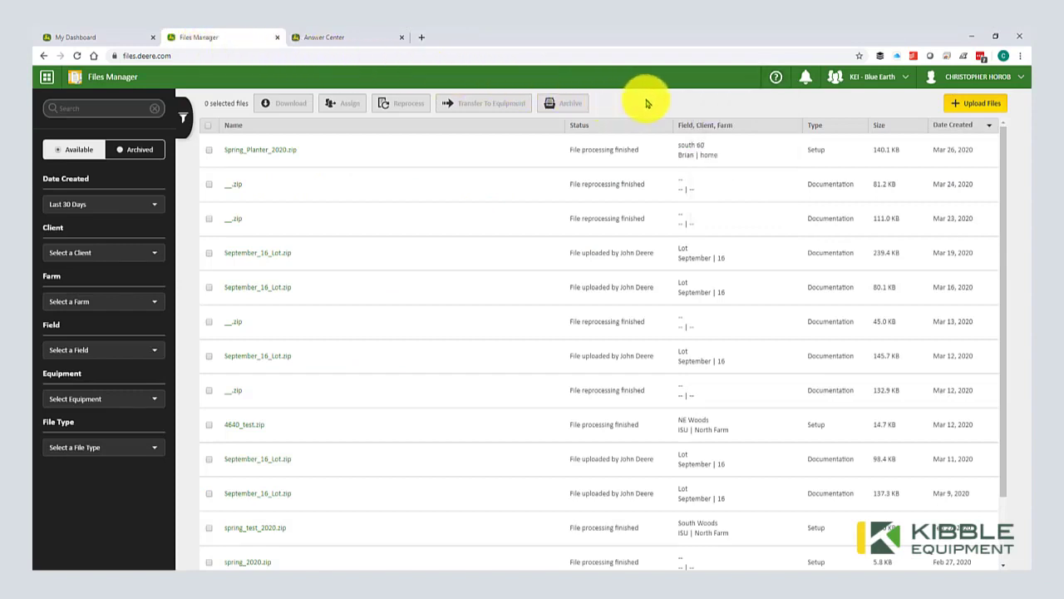
click(968, 104)
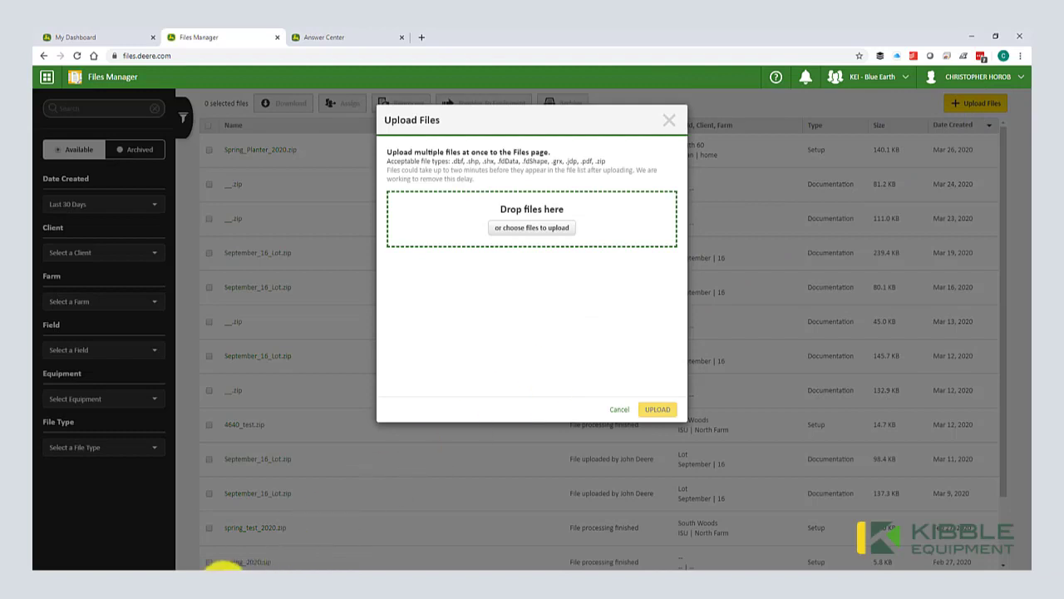
click(225, 569)
drag(563, 154, 742, 153)
drag(630, 273, 508, 226)
click(672, 409)
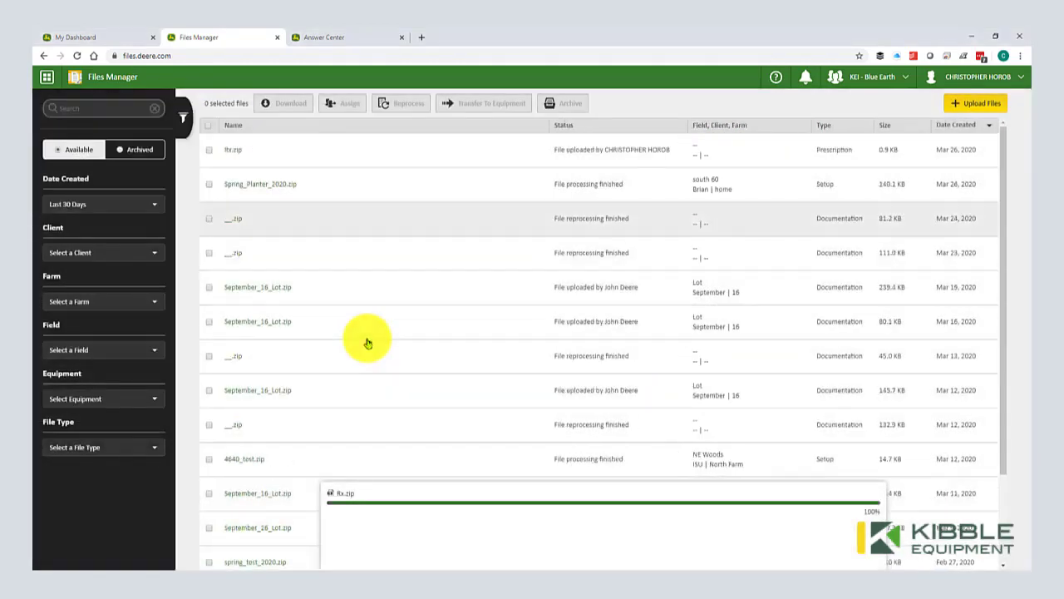
Step: Tick the checkbox for the Rx.zip prescription file in the Files Manager list
click(209, 151)
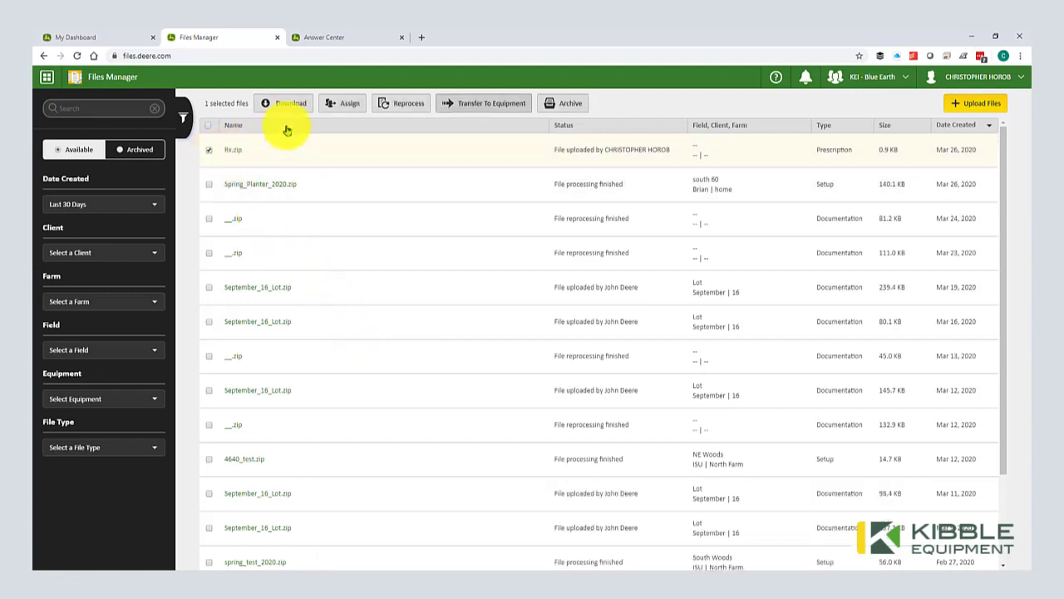